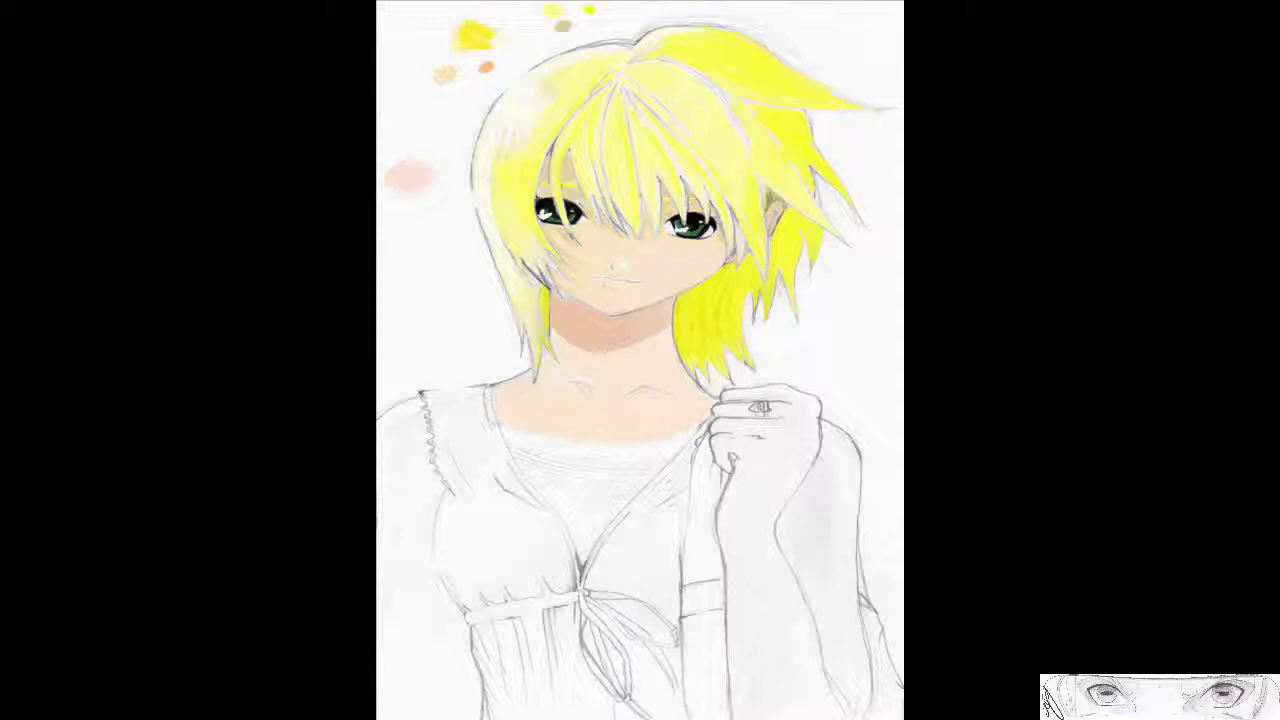
Set the brush density to 71 and paint light skin tone up to the neckline and collar outlines at size 14
{"action": "left_click_drag", "start_coordinate": [682, 358], "coordinate": [708, 384]}
{"action": "left_click_drag", "start_coordinate": [524, 262], "coordinate": [549, 292]}
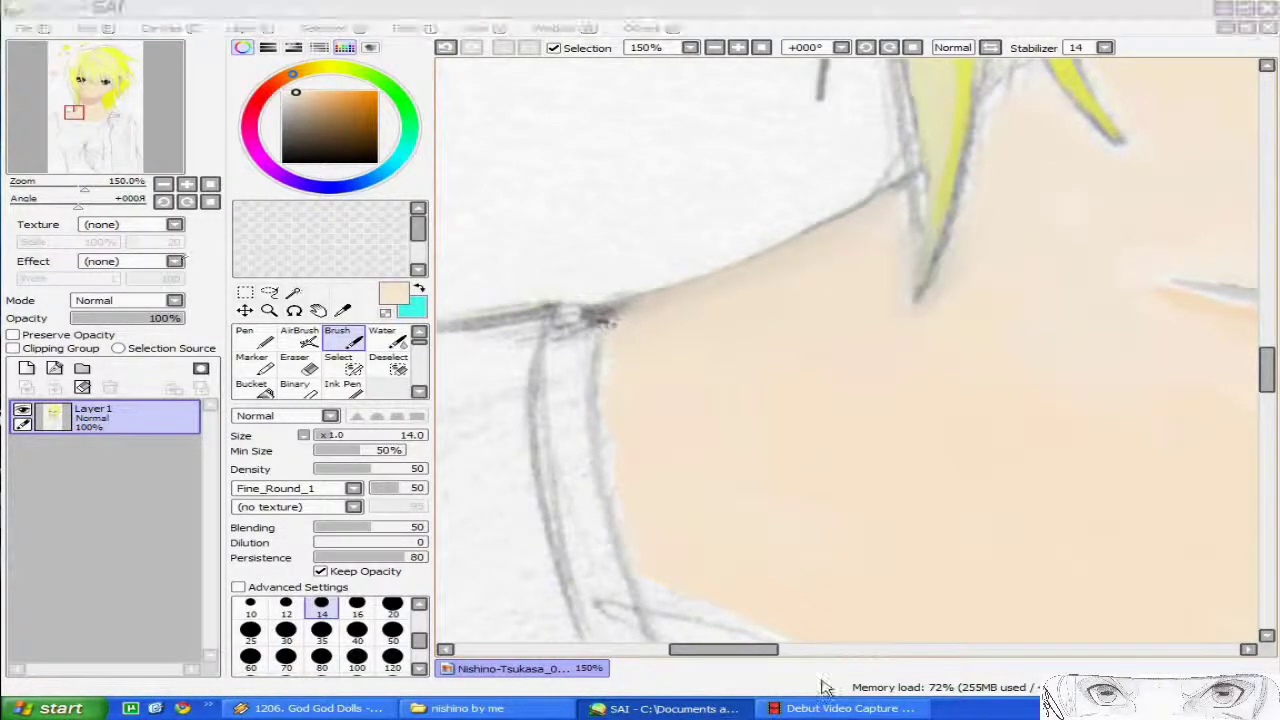
{"action": "left_click_drag", "start_coordinate": [375, 470], "coordinate": [395, 470]}
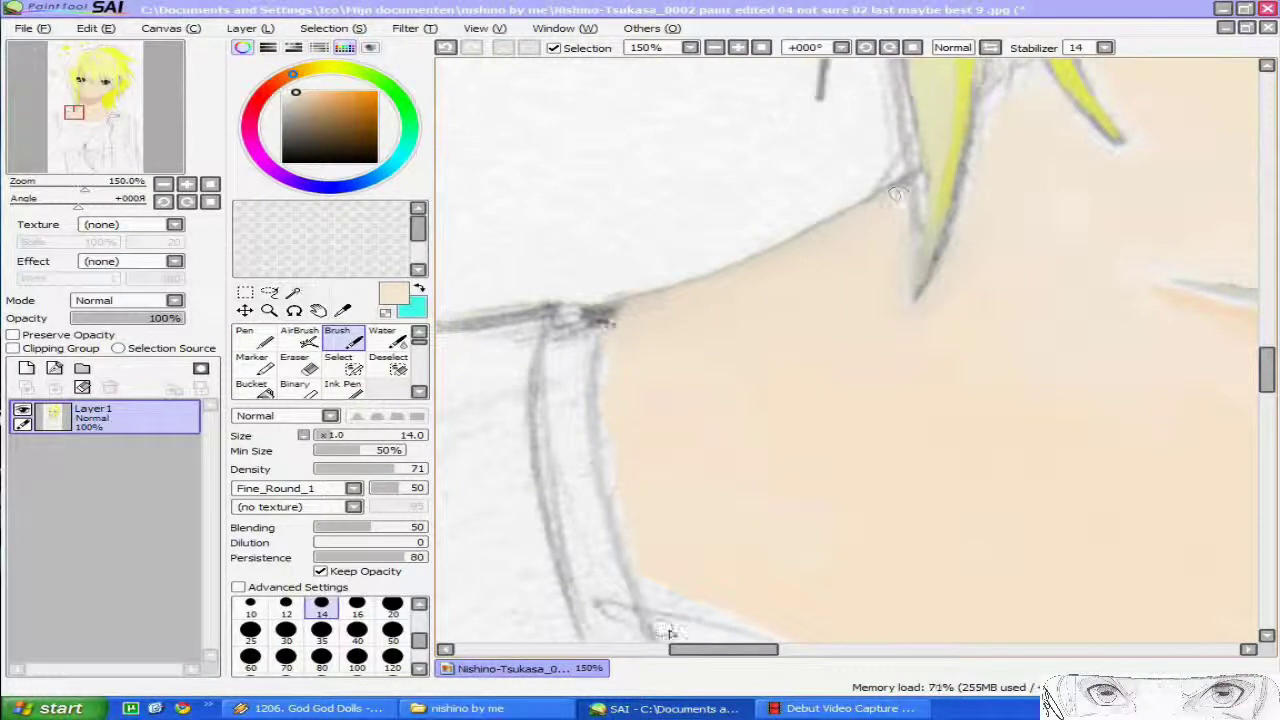
{"action": "scroll", "coordinate": [670, 632], "scroll_direction": "down", "scroll_amount": 3}
{"action": "scroll", "coordinate": [711, 603], "scroll_direction": "up", "scroll_amount": 3}
{"action": "scroll", "coordinate": [840, 408], "scroll_direction": "down", "scroll_amount": 1}
{"action": "mouse_move", "coordinate": [614, 384]}
{"action": "left_mouse_down"}
{"action": "mouse_move", "coordinate": [906, 487]}
{"action": "mouse_move", "coordinate": [1158, 536]}
{"action": "left_mouse_up"}
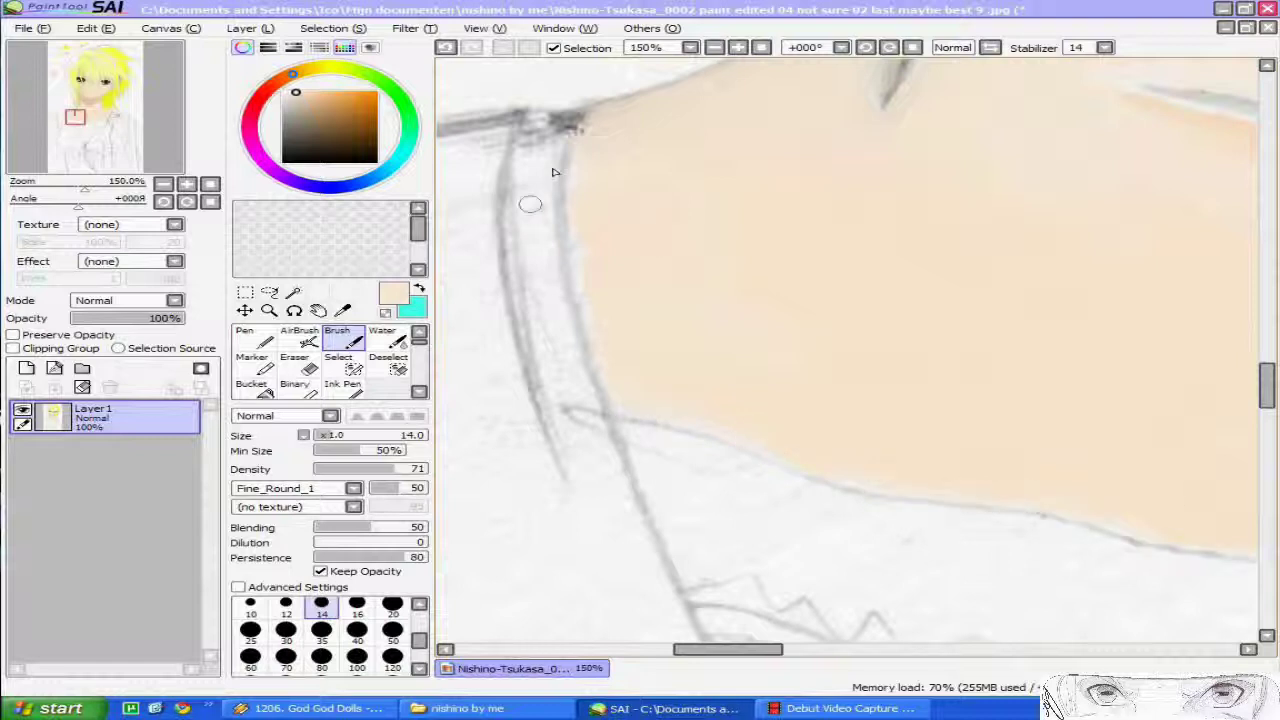
Block in the bare upper arm beside the lace strap with light skin tone using the size 120 brush
{"action": "scroll", "coordinate": [831, 300], "scroll_direction": "down", "scroll_amount": 5}
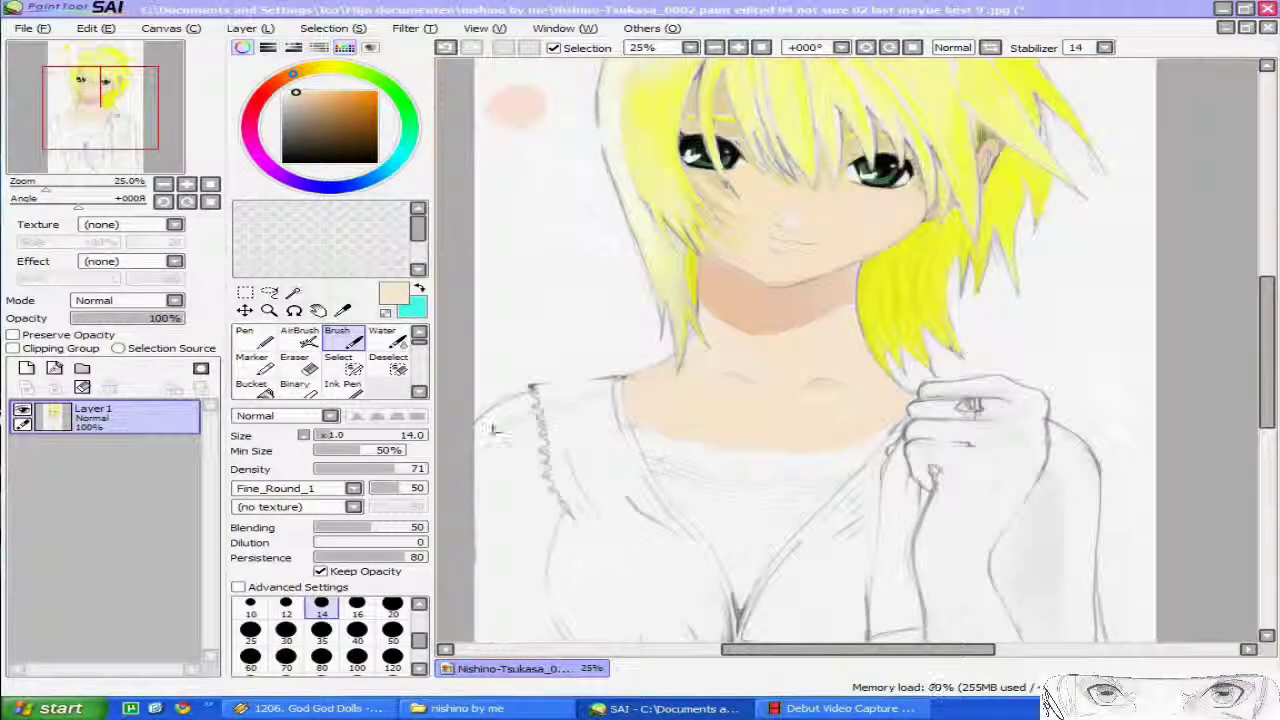
{"action": "scroll", "coordinate": [499, 430], "scroll_direction": "up", "scroll_amount": 2}
{"action": "left_click", "coordinate": [392, 660]}
{"action": "mouse_move", "coordinate": [497, 427]}
{"action": "left_mouse_down"}
{"action": "mouse_move", "coordinate": [486, 537]}
{"action": "mouse_move", "coordinate": [538, 474]}
{"action": "mouse_move", "coordinate": [503, 599]}
{"action": "mouse_move", "coordinate": [571, 597]}
{"action": "mouse_move", "coordinate": [548, 443]}
{"action": "mouse_move", "coordinate": [508, 410]}
{"action": "mouse_move", "coordinate": [542, 393]}
{"action": "mouse_move", "coordinate": [537, 453]}
{"action": "left_mouse_up"}
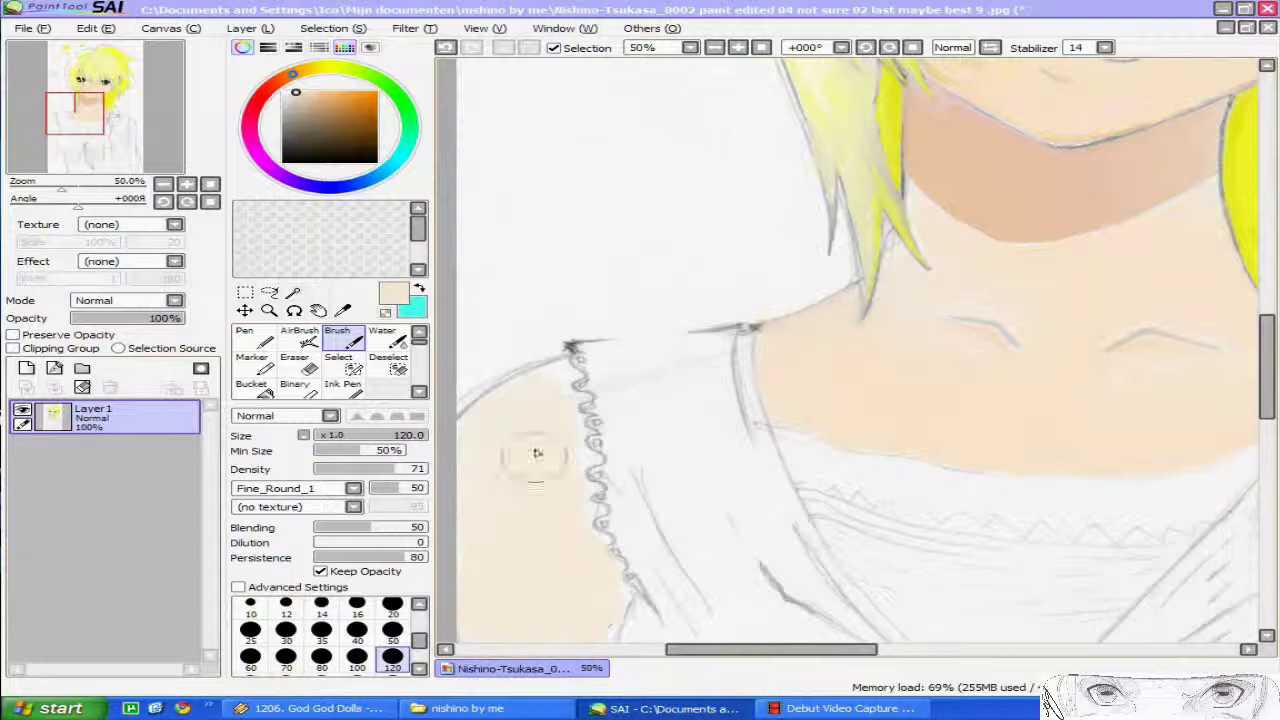
Reduce the brush to size 14 and fill the skin up to the shoulder outline and upper lace trim
{"action": "key", "text": "bracketleft"}
{"action": "key", "text": "bracketleft"}
{"action": "key", "text": "bracketleft"}
{"action": "key", "text": "bracketleft"}
{"action": "key", "text": "bracketleft"}
{"action": "key", "text": "bracketleft"}
{"action": "key", "text": "bracketleft"}
{"action": "key", "text": "bracketleft"}
{"action": "key", "text": "bracketleft"}
{"action": "key", "text": "bracketleft"}
{"action": "key", "text": "bracketleft"}
{"action": "key", "text": "bracketleft"}
{"action": "scroll", "coordinate": [537, 453], "scroll_direction": "up", "scroll_amount": 2}
{"action": "left_click_drag", "start_coordinate": [686, 388], "coordinate": [740, 473]}
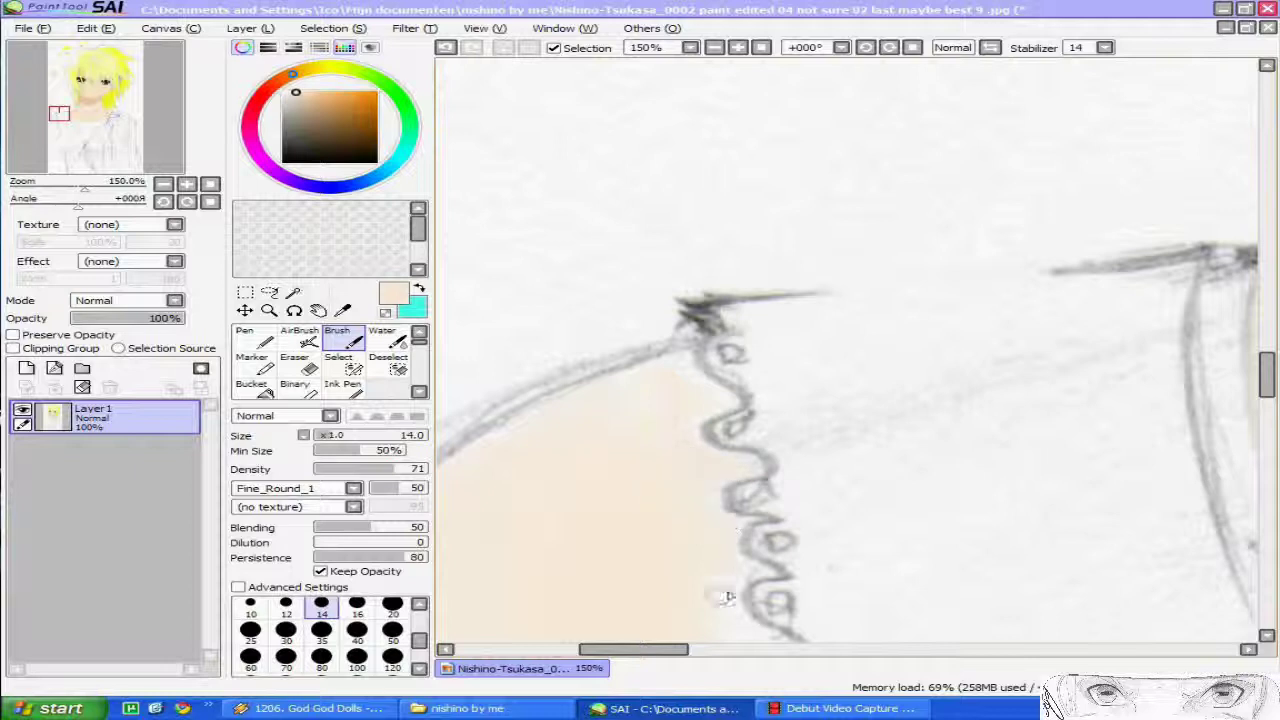
Paint light skin tone up to the lower part of the lace trim on the shoulder strap
{"action": "scroll", "coordinate": [728, 597], "scroll_direction": "down", "scroll_amount": 2}
{"action": "scroll", "coordinate": [732, 311], "scroll_direction": "up", "scroll_amount": 2}
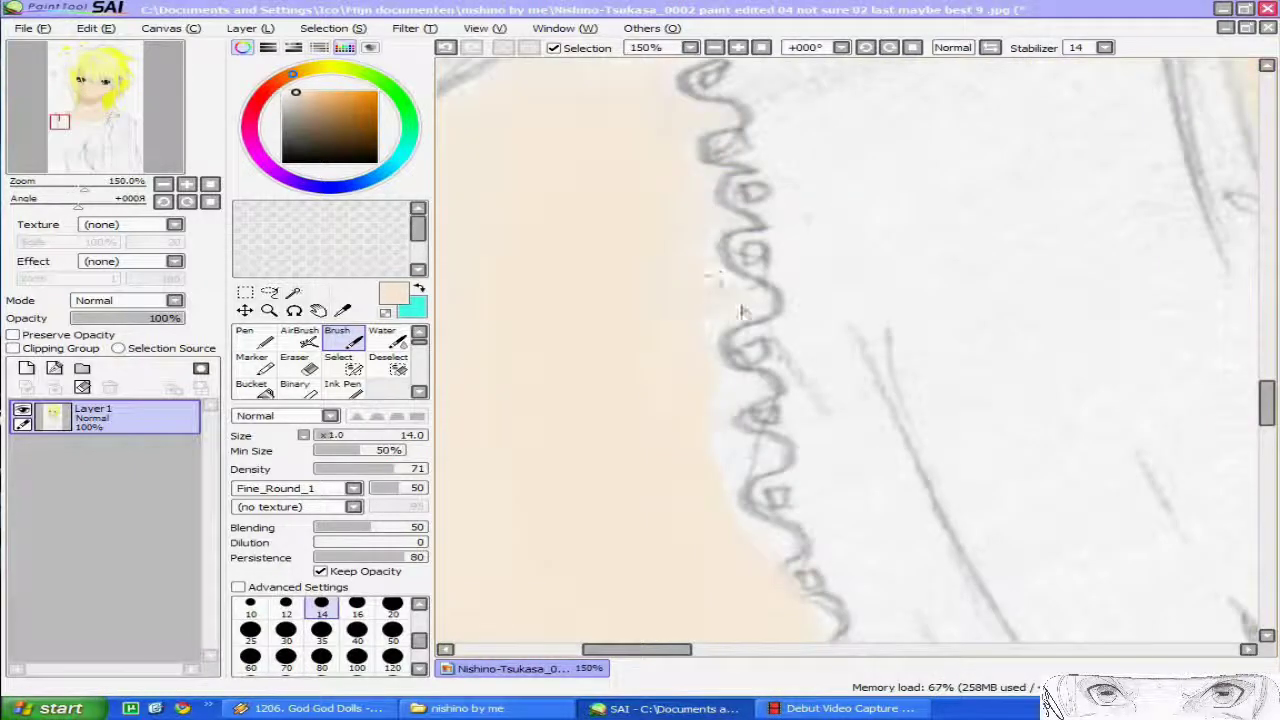
{"action": "mouse_move", "coordinate": [743, 311]}
{"action": "left_mouse_down"}
{"action": "mouse_move", "coordinate": [699, 421]}
{"action": "mouse_move", "coordinate": [755, 441]}
{"action": "mouse_move", "coordinate": [726, 406]}
{"action": "mouse_move", "coordinate": [704, 506]}
{"action": "mouse_move", "coordinate": [770, 456]}
{"action": "mouse_move", "coordinate": [790, 547]}
{"action": "left_mouse_up"}
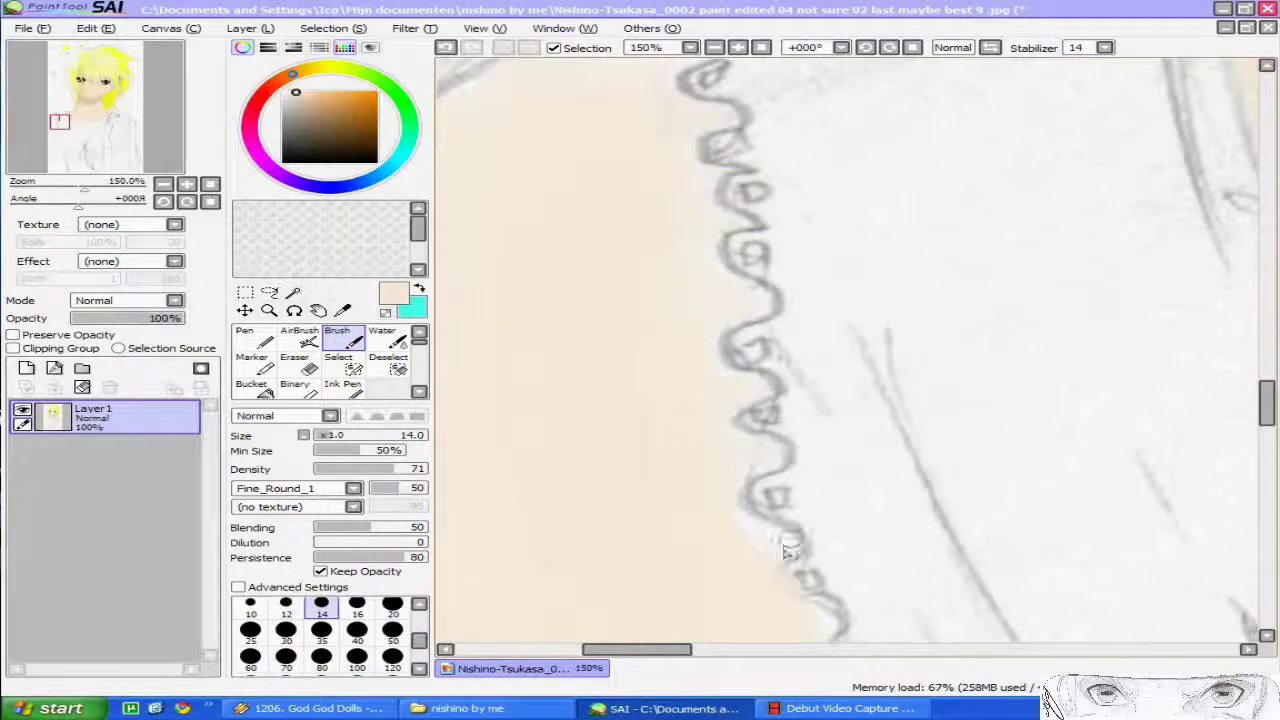
{"action": "scroll", "coordinate": [748, 580], "scroll_direction": "down", "scroll_amount": 2}
{"action": "scroll", "coordinate": [792, 614], "scroll_direction": "up", "scroll_amount": 2}
{"action": "scroll", "coordinate": [775, 598], "scroll_direction": "up", "scroll_amount": 1}
Extend the light skin tone down the arm beside the bodice and waist with the size 50 brush
{"action": "scroll", "coordinate": [757, 580], "scroll_direction": "down", "scroll_amount": 5}
{"action": "left_click_drag", "start_coordinate": [1265, 353], "coordinate": [1264, 409]}
{"action": "scroll", "coordinate": [680, 362], "scroll_direction": "down", "scroll_amount": 1}
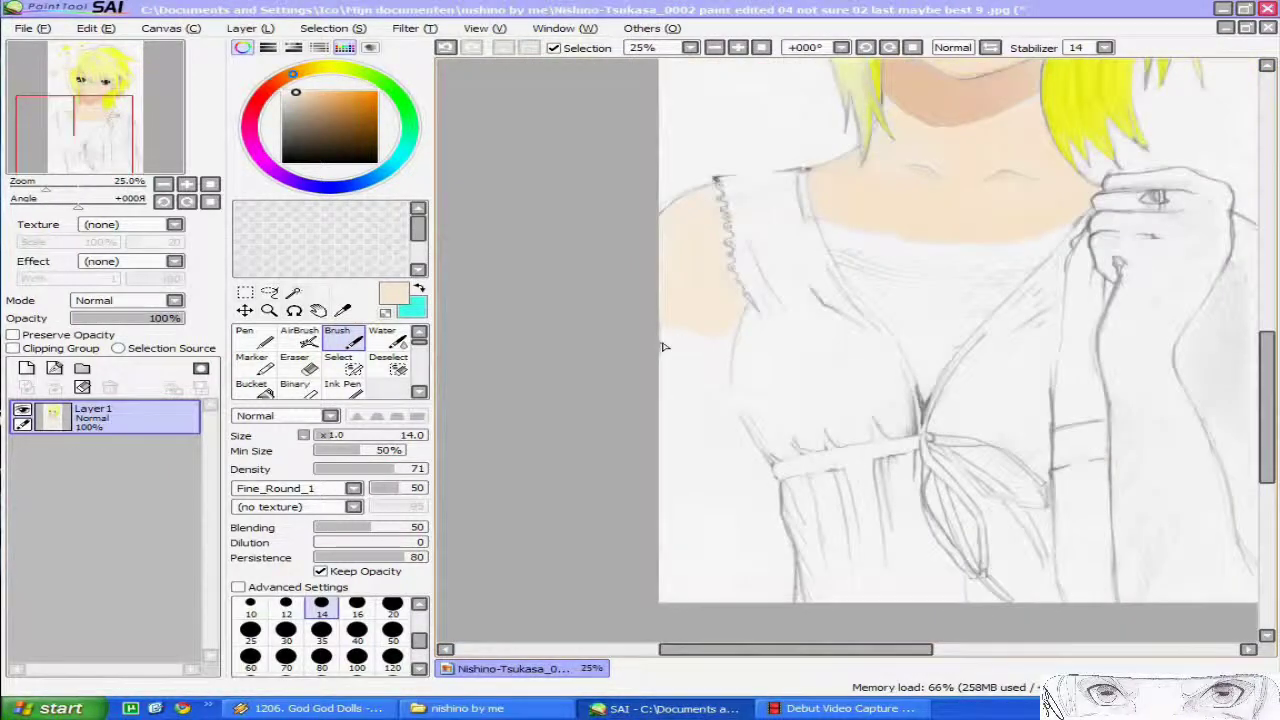
{"action": "left_click_drag", "start_coordinate": [751, 652], "coordinate": [806, 653]}
{"action": "scroll", "coordinate": [1000, 450], "scroll_direction": "down", "scroll_amount": 1}
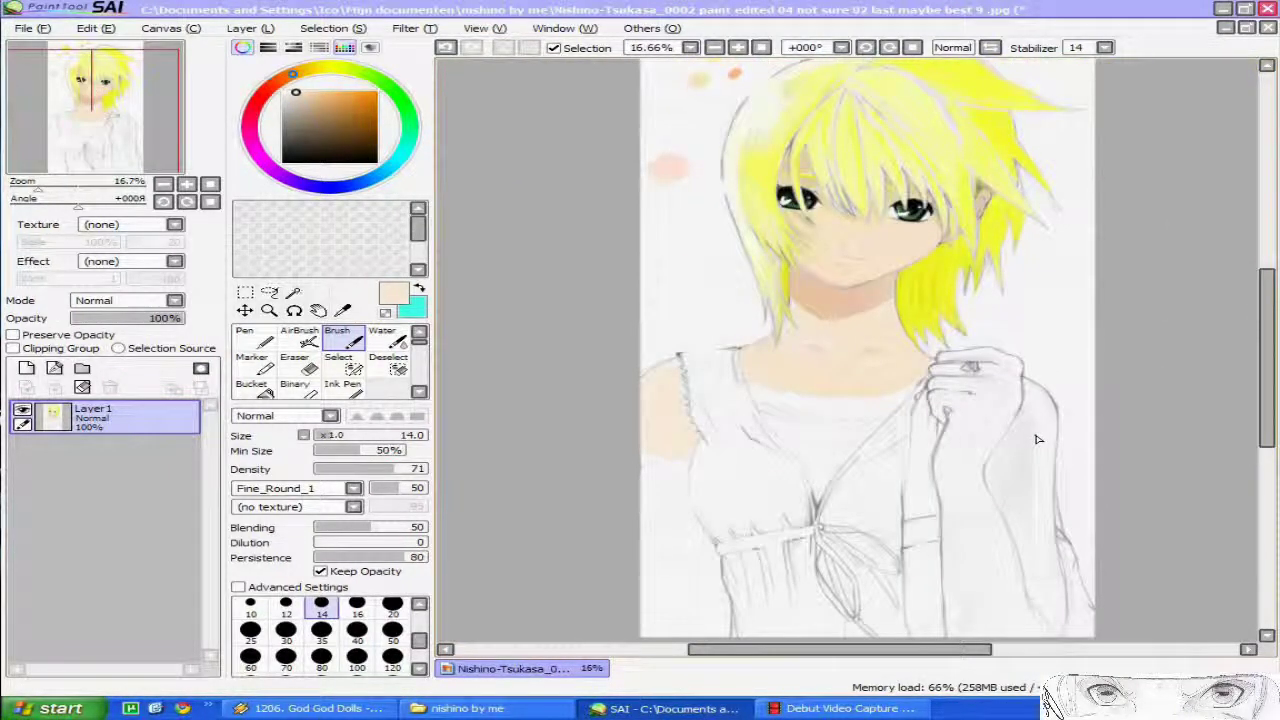
{"action": "scroll", "coordinate": [668, 463], "scroll_direction": "up", "scroll_amount": 4}
{"action": "left_click_drag", "start_coordinate": [626, 434], "coordinate": [651, 406]}
{"action": "mouse_move", "coordinate": [578, 464]}
{"action": "left_mouse_down"}
{"action": "mouse_move", "coordinate": [728, 503]}
{"action": "mouse_move", "coordinate": [651, 457]}
{"action": "mouse_move", "coordinate": [666, 509]}
{"action": "mouse_move", "coordinate": [686, 509]}
{"action": "mouse_move", "coordinate": [680, 568]}
{"action": "left_mouse_up"}
{"action": "scroll", "coordinate": [679, 567], "scroll_direction": "down", "scroll_amount": 3}
{"action": "scroll", "coordinate": [700, 290], "scroll_direction": "up", "scroll_amount": 1}
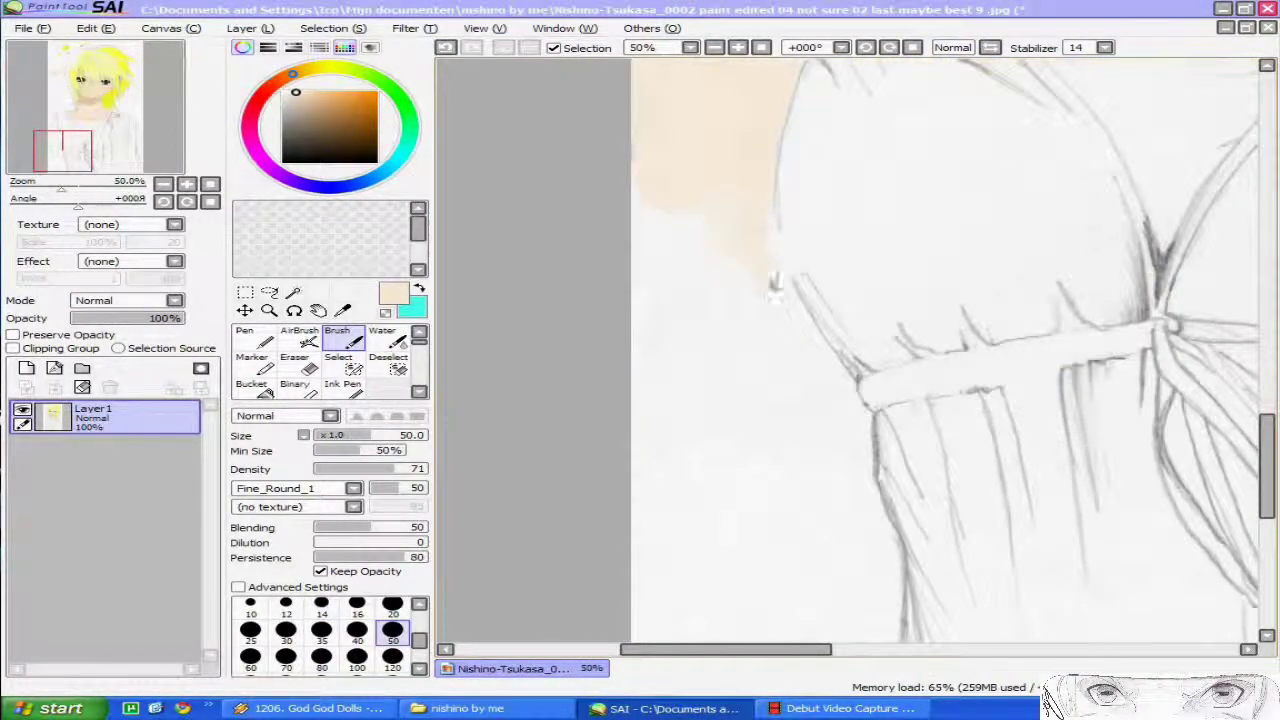
{"action": "mouse_move", "coordinate": [836, 387]}
{"action": "left_mouse_down"}
{"action": "mouse_move", "coordinate": [718, 178]}
{"action": "mouse_move", "coordinate": [697, 315]}
{"action": "mouse_move", "coordinate": [759, 376]}
{"action": "mouse_move", "coordinate": [791, 469]}
{"action": "mouse_move", "coordinate": [771, 311]}
{"action": "mouse_move", "coordinate": [728, 456]}
{"action": "mouse_move", "coordinate": [788, 520]}
{"action": "mouse_move", "coordinate": [853, 428]}
{"action": "mouse_move", "coordinate": [838, 424]}
{"action": "mouse_move", "coordinate": [858, 424]}
{"action": "mouse_move", "coordinate": [809, 479]}
{"action": "mouse_move", "coordinate": [781, 487]}
{"action": "mouse_move", "coordinate": [871, 522]}
{"action": "mouse_move", "coordinate": [884, 578]}
{"action": "mouse_move", "coordinate": [796, 587]}
{"action": "mouse_move", "coordinate": [672, 311]}
{"action": "mouse_move", "coordinate": [655, 531]}
{"action": "mouse_move", "coordinate": [691, 453]}
{"action": "mouse_move", "coordinate": [831, 483]}
{"action": "left_mouse_up"}
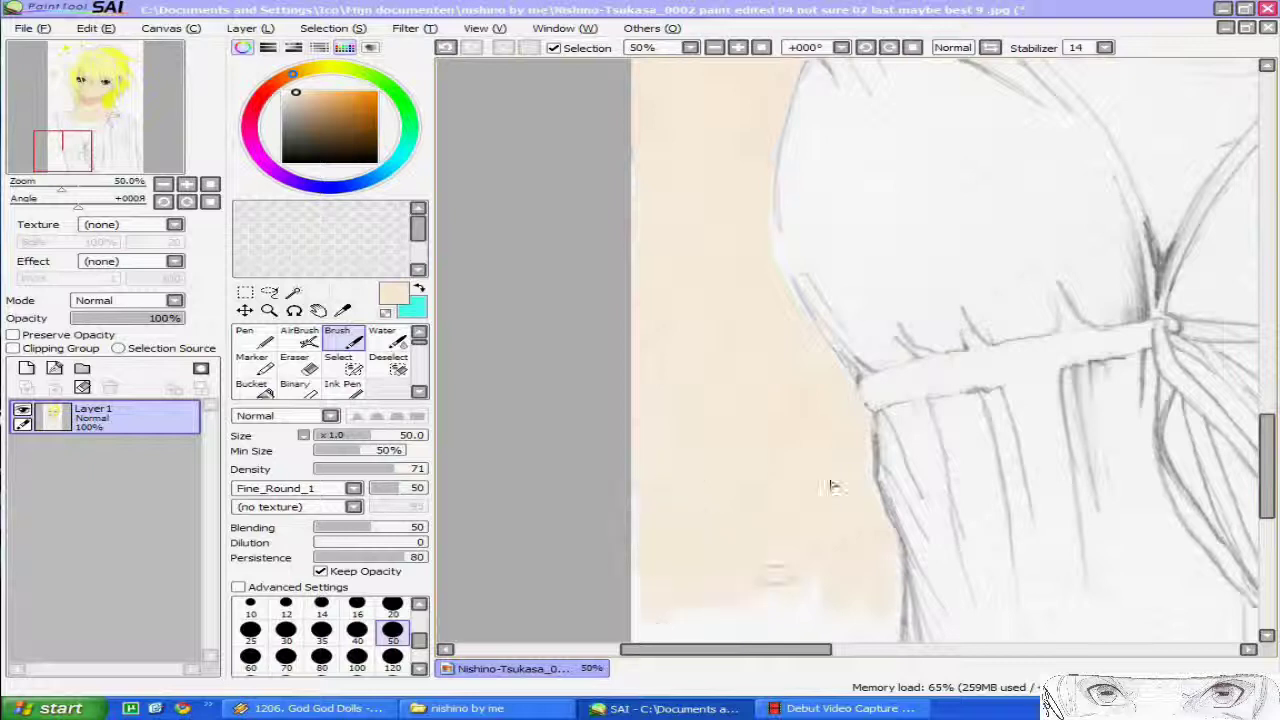
Choose near-white and clean up the arm's outer edge along the canvas border
{"action": "scroll", "coordinate": [831, 483], "scroll_direction": "down", "scroll_amount": 2}
{"action": "left_click_drag", "start_coordinate": [837, 649], "coordinate": [880, 649]}
{"action": "left_click", "coordinate": [283, 92]}
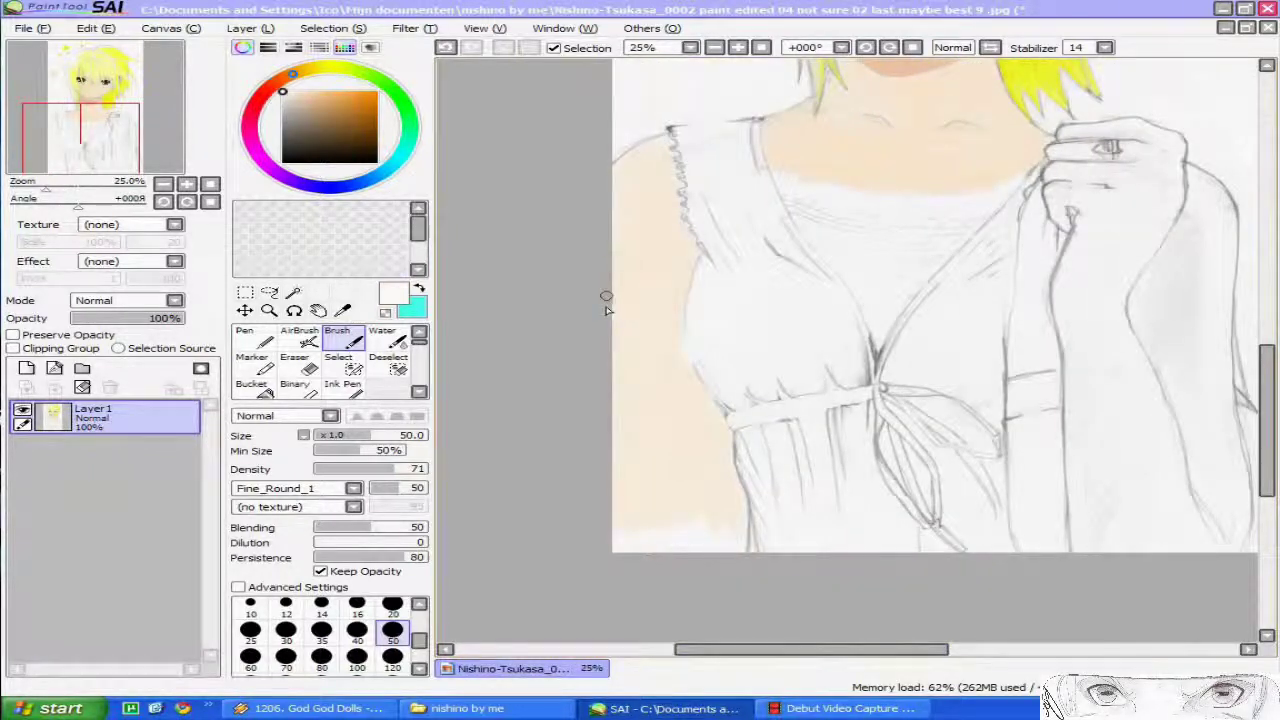
{"action": "scroll", "coordinate": [610, 236], "scroll_direction": "up", "scroll_amount": 3}
{"action": "right_click", "coordinate": [676, 353]}
{"action": "left_click", "coordinate": [283, 92]}
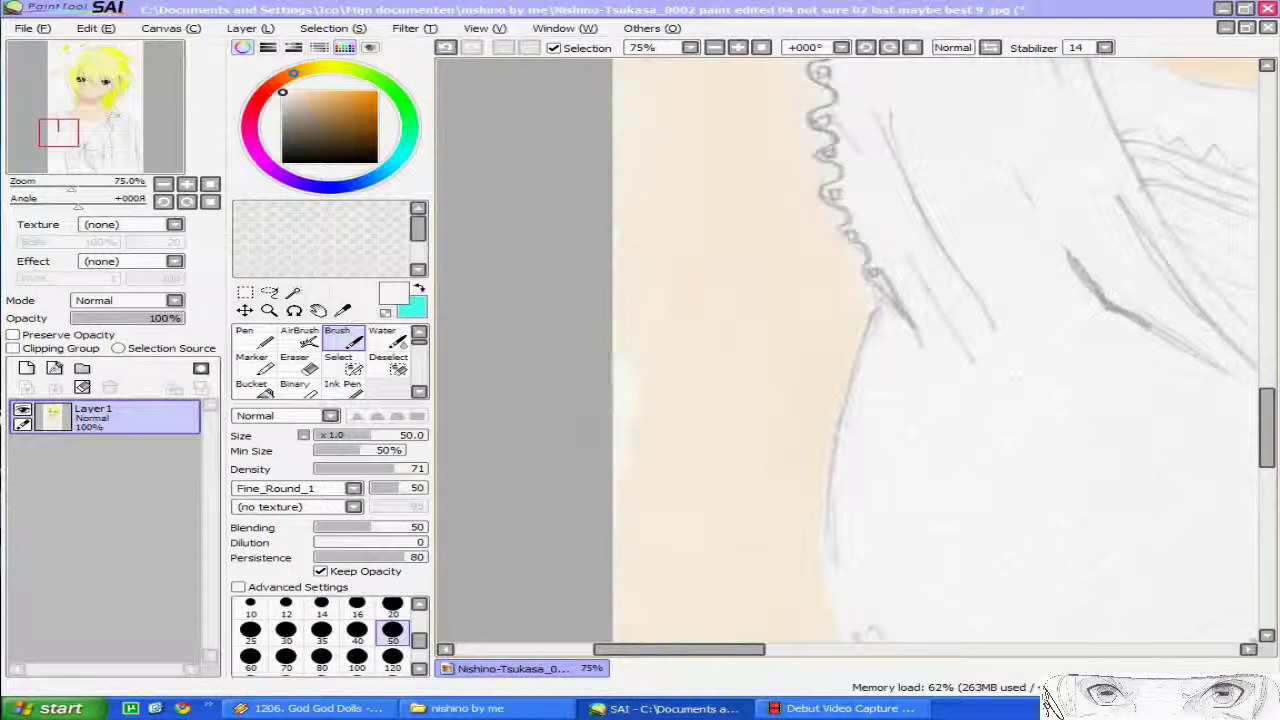
{"action": "scroll", "coordinate": [612, 516], "scroll_direction": "down", "scroll_amount": 5}
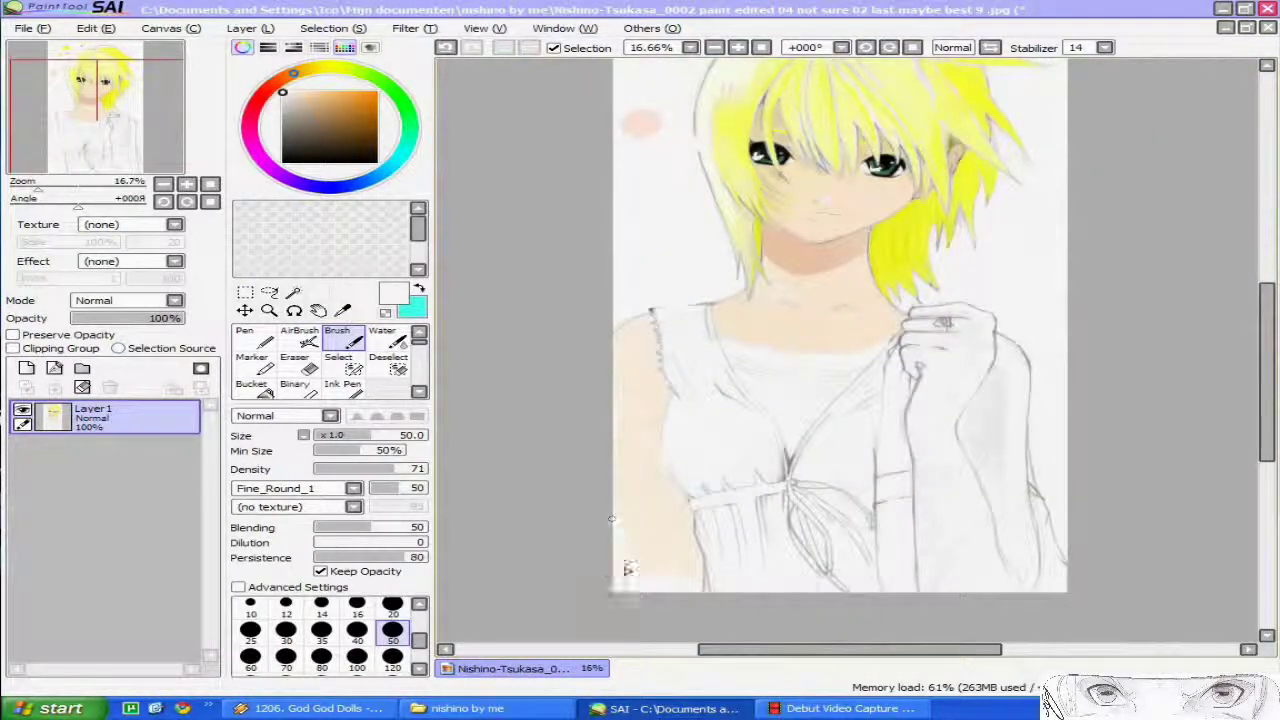
Extend the skin tone on the lower arm and paint a near-white gap between it and the dress below the waistband
{"action": "right_click", "coordinate": [635, 397]}
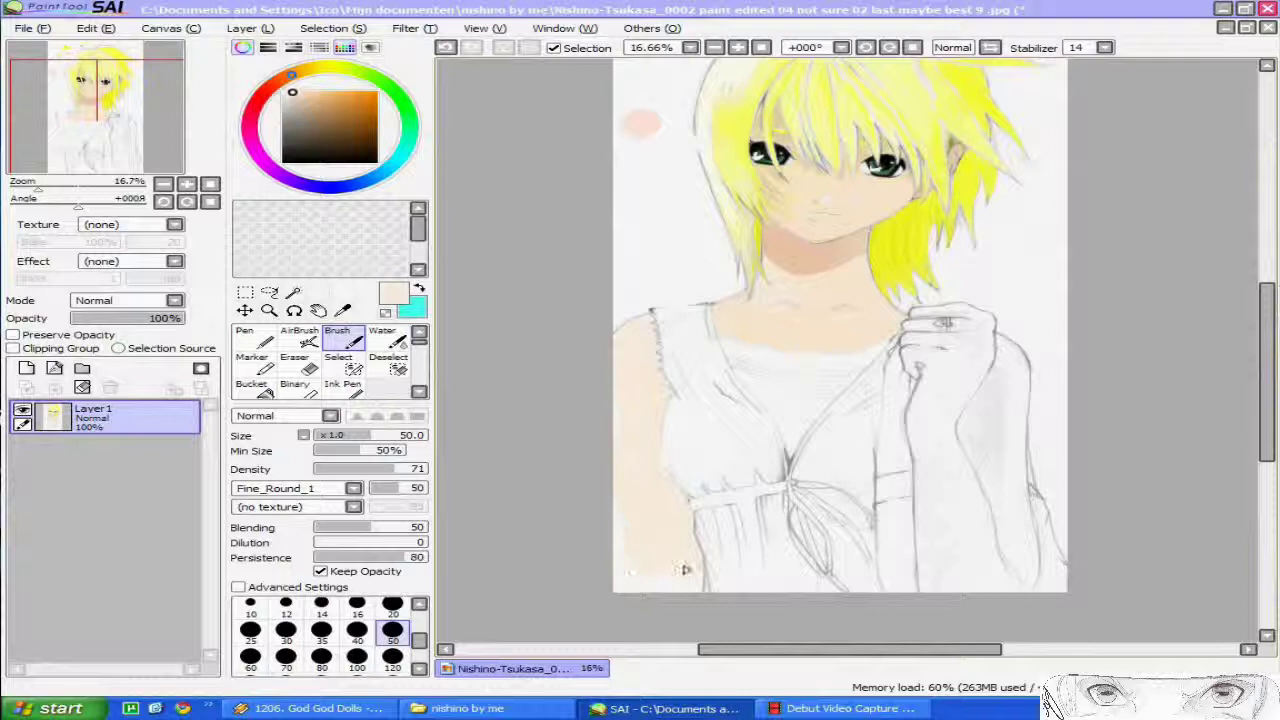
{"action": "scroll", "coordinate": [650, 555], "scroll_direction": "up", "scroll_amount": 5}
{"action": "mouse_move", "coordinate": [700, 481]}
{"action": "left_mouse_down"}
{"action": "mouse_move", "coordinate": [661, 408]}
{"action": "mouse_move", "coordinate": [678, 420]}
{"action": "mouse_move", "coordinate": [632, 265]}
{"action": "mouse_move", "coordinate": [697, 503]}
{"action": "mouse_move", "coordinate": [712, 489]}
{"action": "mouse_move", "coordinate": [669, 329]}
{"action": "mouse_move", "coordinate": [675, 499]}
{"action": "mouse_move", "coordinate": [728, 536]}
{"action": "mouse_move", "coordinate": [645, 545]}
{"action": "left_mouse_up"}
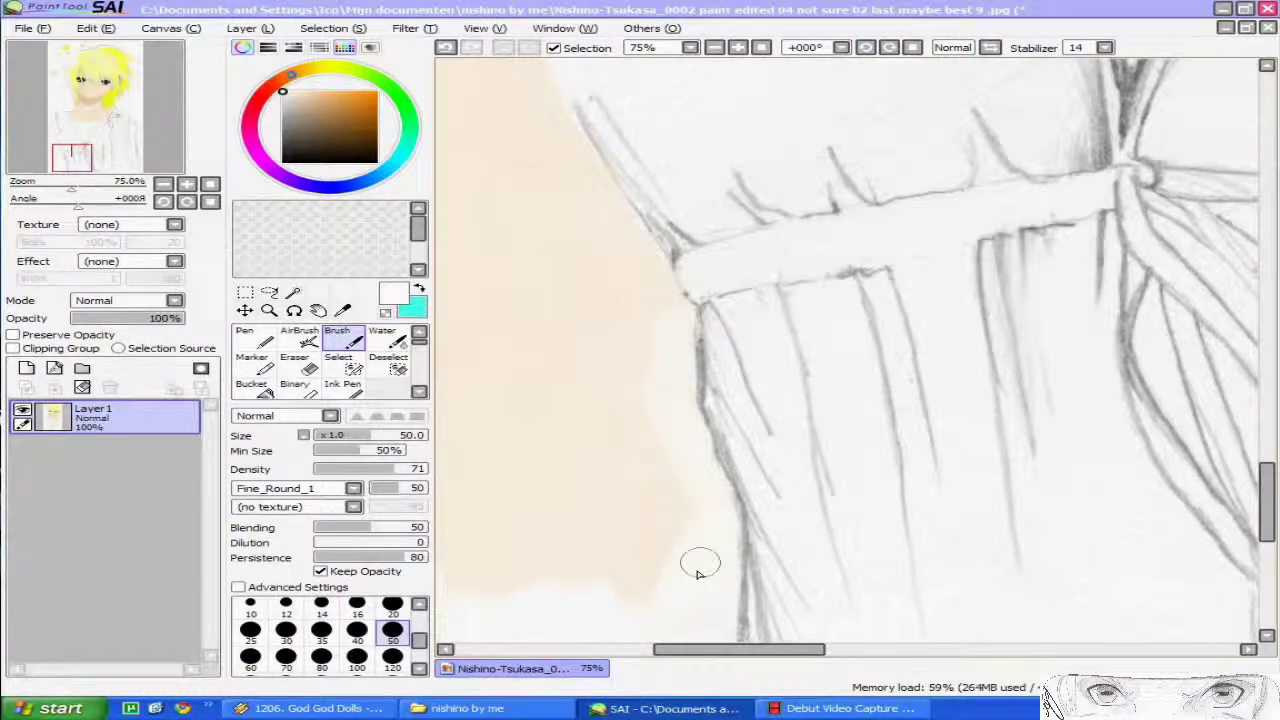
Fill the bottom of the arm with light skin tone down to the canvas edge
{"action": "scroll", "coordinate": [686, 466], "scroll_direction": "down", "scroll_amount": 3}
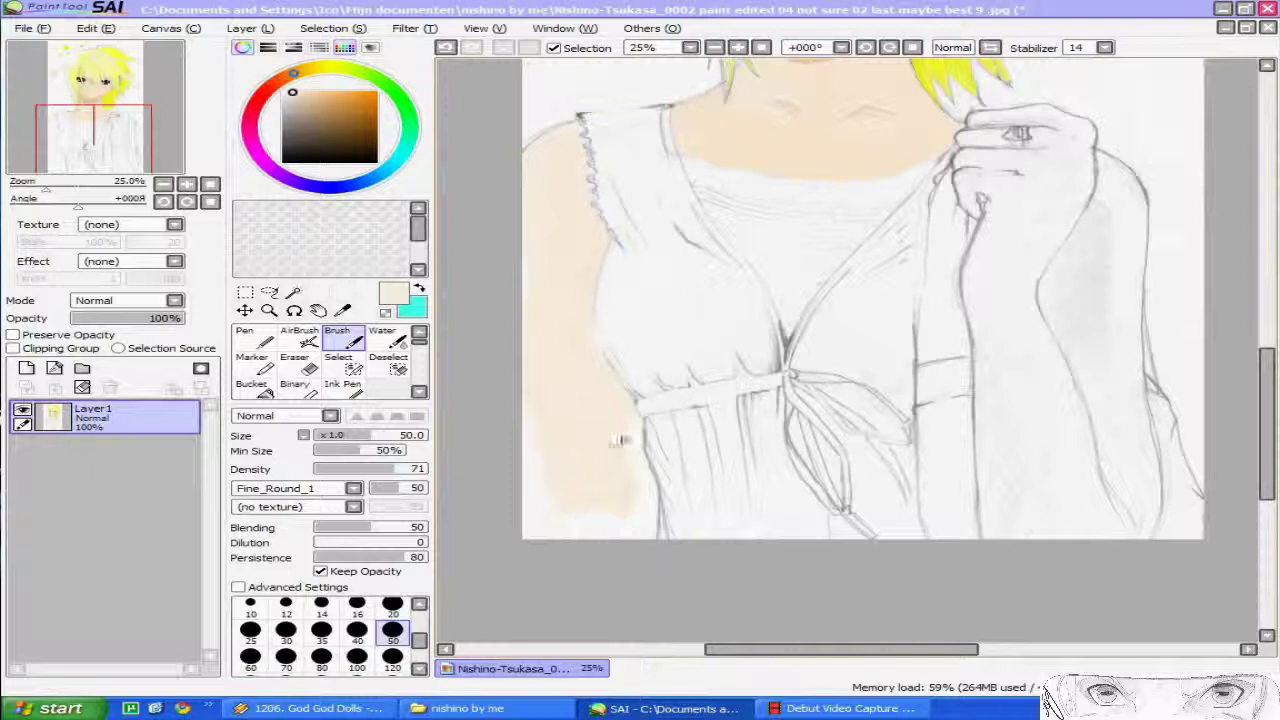
{"action": "mouse_move", "coordinate": [627, 528]}
{"action": "left_mouse_down"}
{"action": "mouse_move", "coordinate": [552, 487]}
{"action": "mouse_move", "coordinate": [535, 552]}
{"action": "left_mouse_up"}
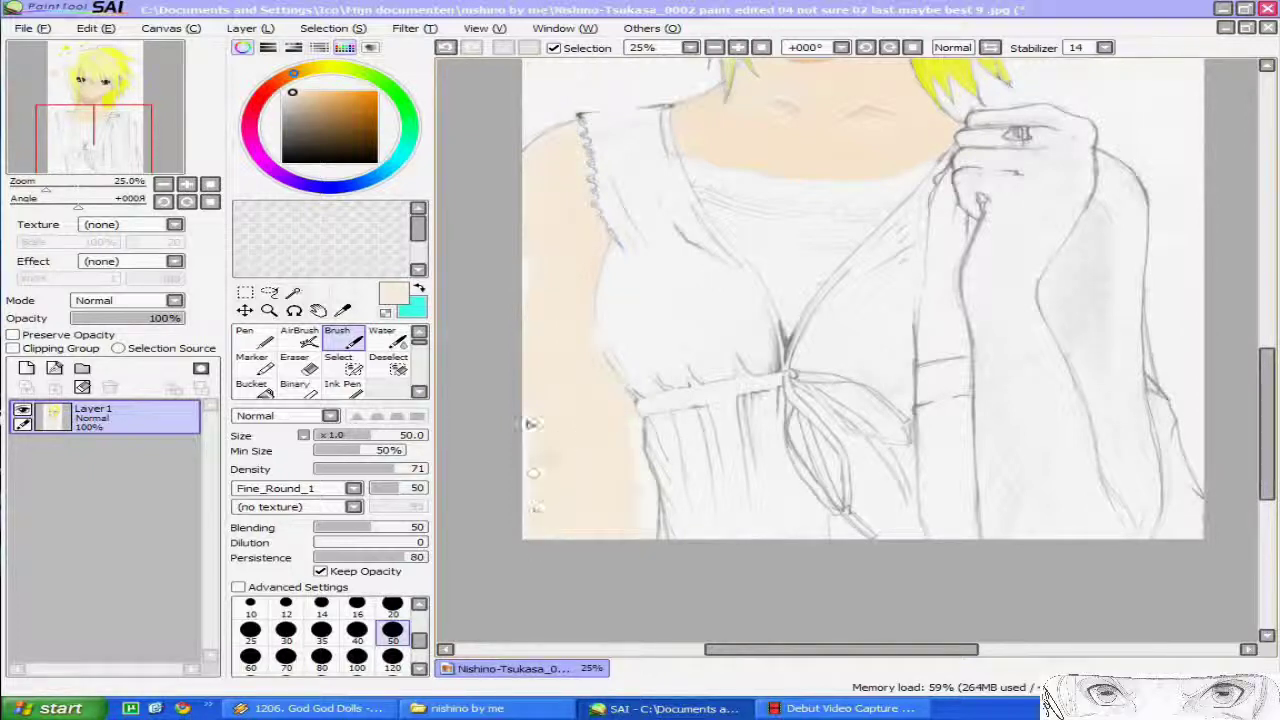
Shade the arm beside the dress with a darker peach tone using a size 100 brush at density 78
{"action": "scroll", "coordinate": [620, 432], "scroll_direction": "down", "scroll_amount": 1}
{"action": "left_click_drag", "start_coordinate": [1264, 386], "coordinate": [1255, 346]}
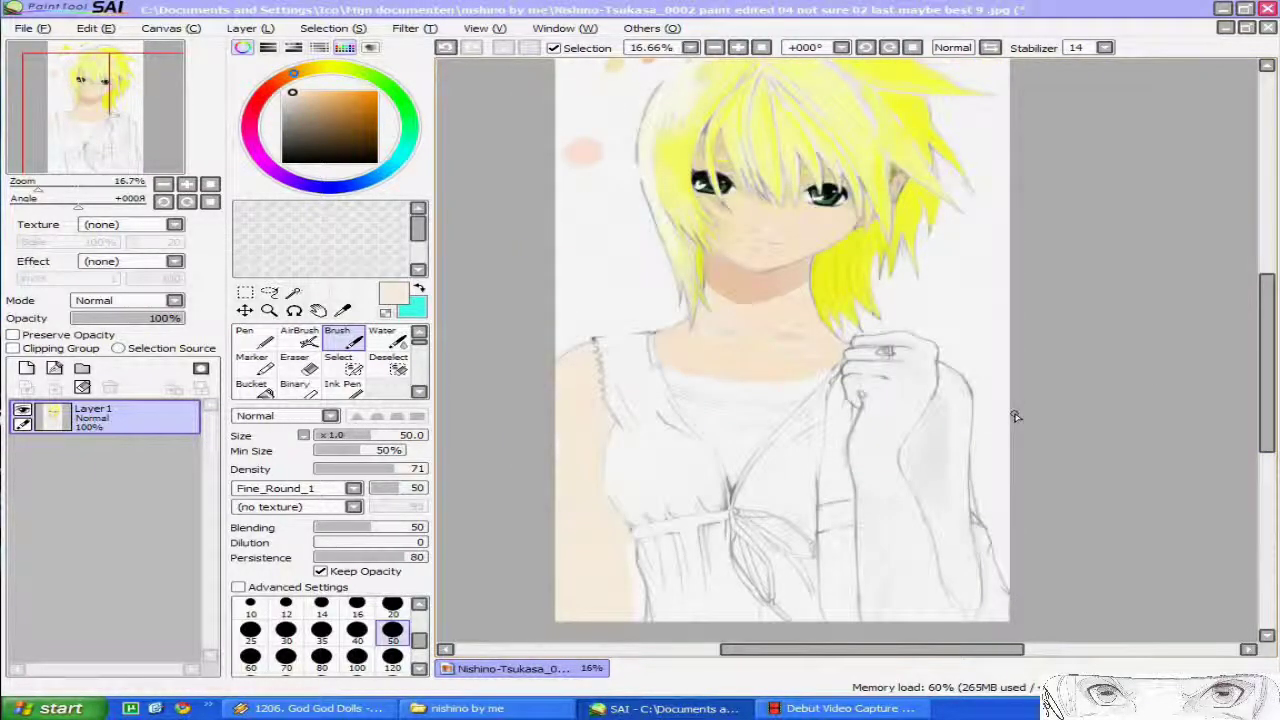
{"action": "scroll", "coordinate": [693, 359], "scroll_direction": "up", "scroll_amount": 4}
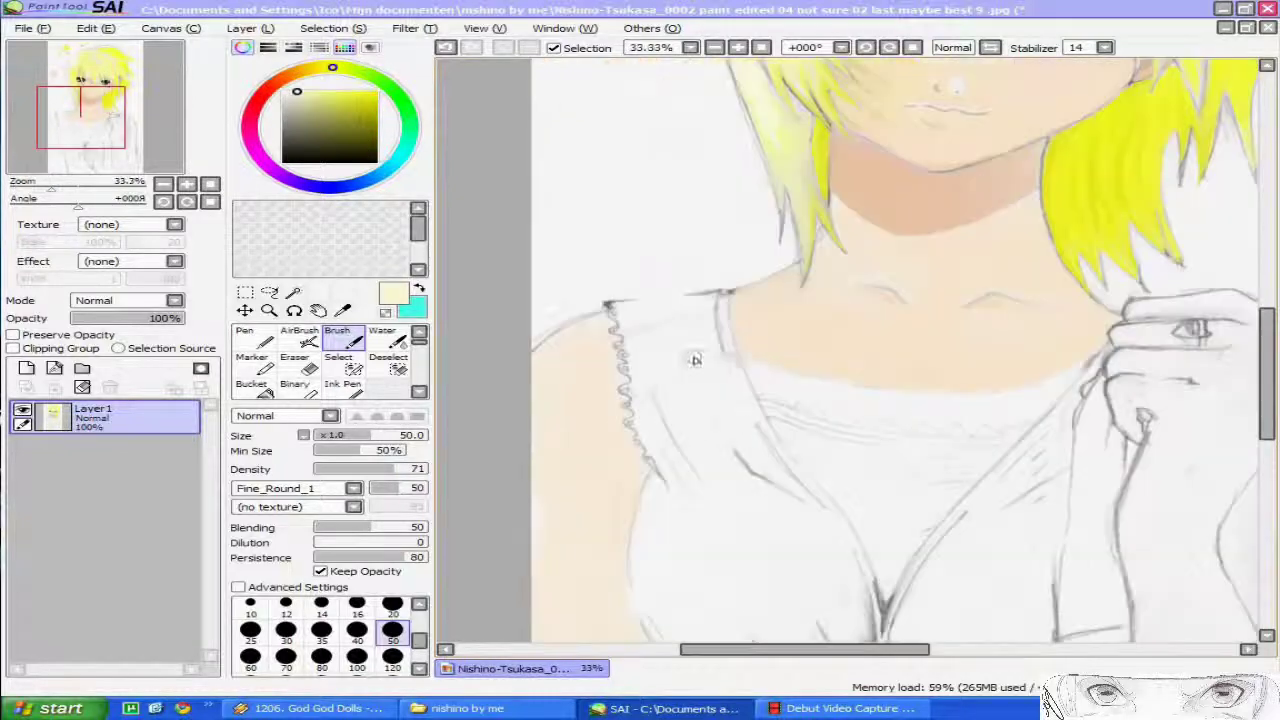
{"action": "scroll", "coordinate": [986, 473], "scroll_direction": "down", "scroll_amount": 1}
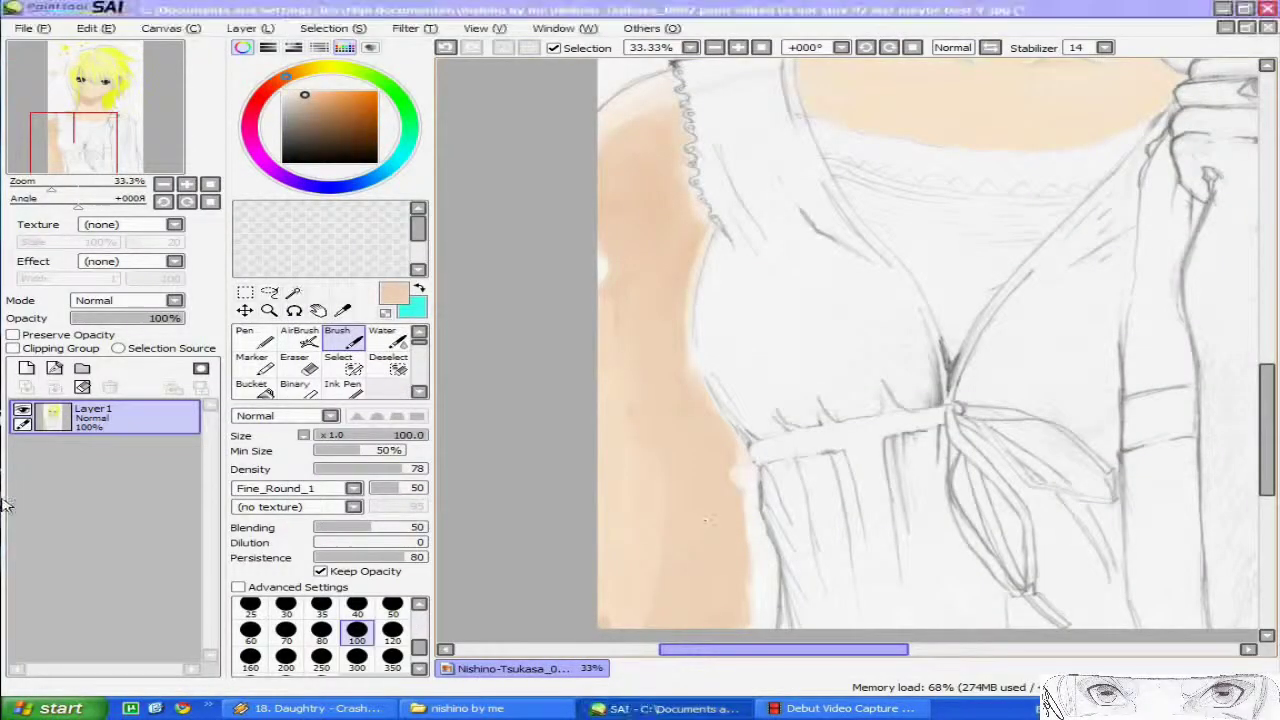
{"action": "right_click", "coordinate": [760, 582]}
{"action": "mouse_move", "coordinate": [746, 584]}
{"action": "left_mouse_down"}
{"action": "mouse_move", "coordinate": [753, 552]}
{"action": "mouse_move", "coordinate": [747, 632]}
{"action": "mouse_move", "coordinate": [733, 474]}
{"action": "mouse_move", "coordinate": [735, 625]}
{"action": "mouse_move", "coordinate": [737, 517]}
{"action": "left_mouse_up"}
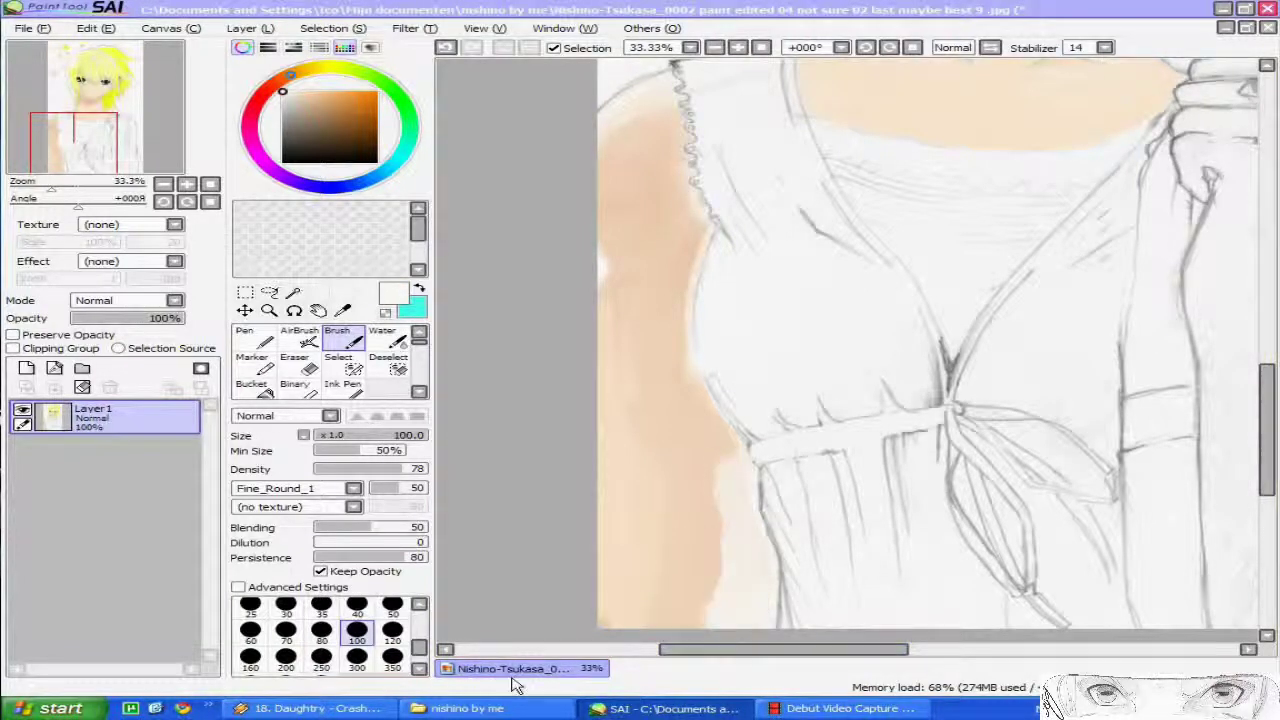
{"action": "key", "text": "ctrl+z"}
Set the brush to size 35 and touch up the lower arm's edges beside the dress and canvas border with sampled colors
{"action": "left_click", "coordinate": [323, 603]}
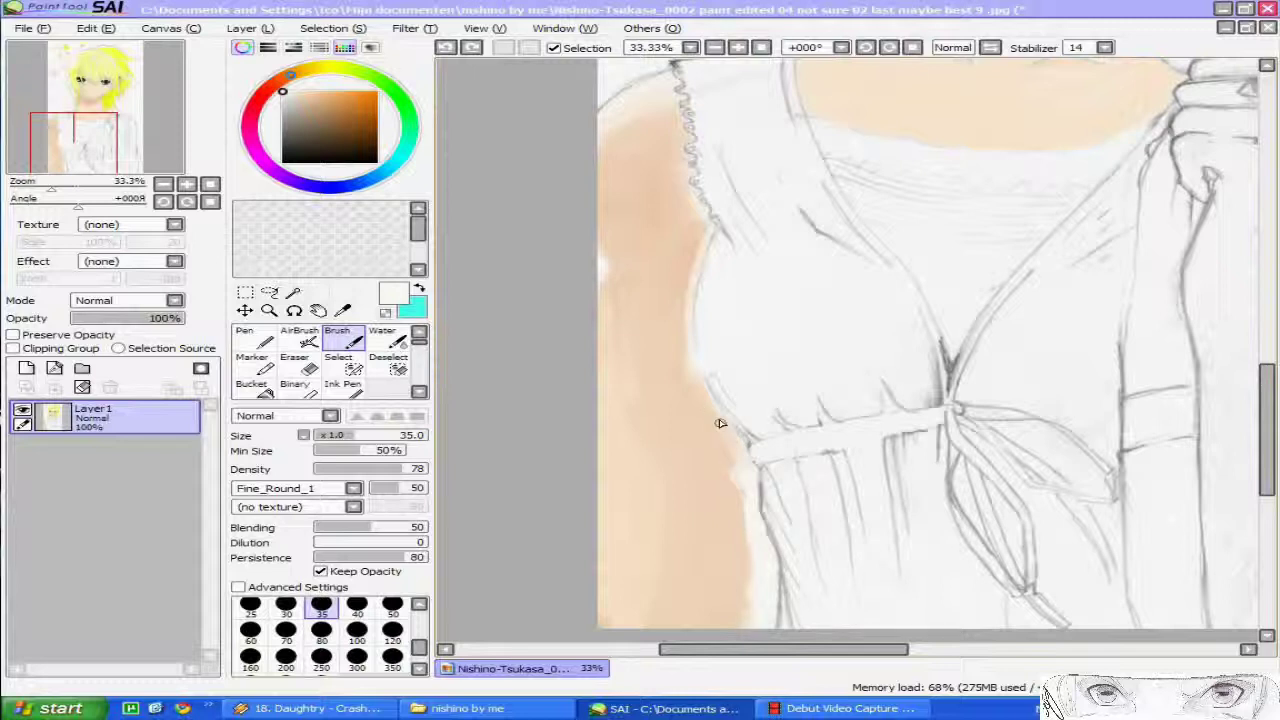
{"action": "left_click", "coordinate": [735, 590], "text": "alt"}
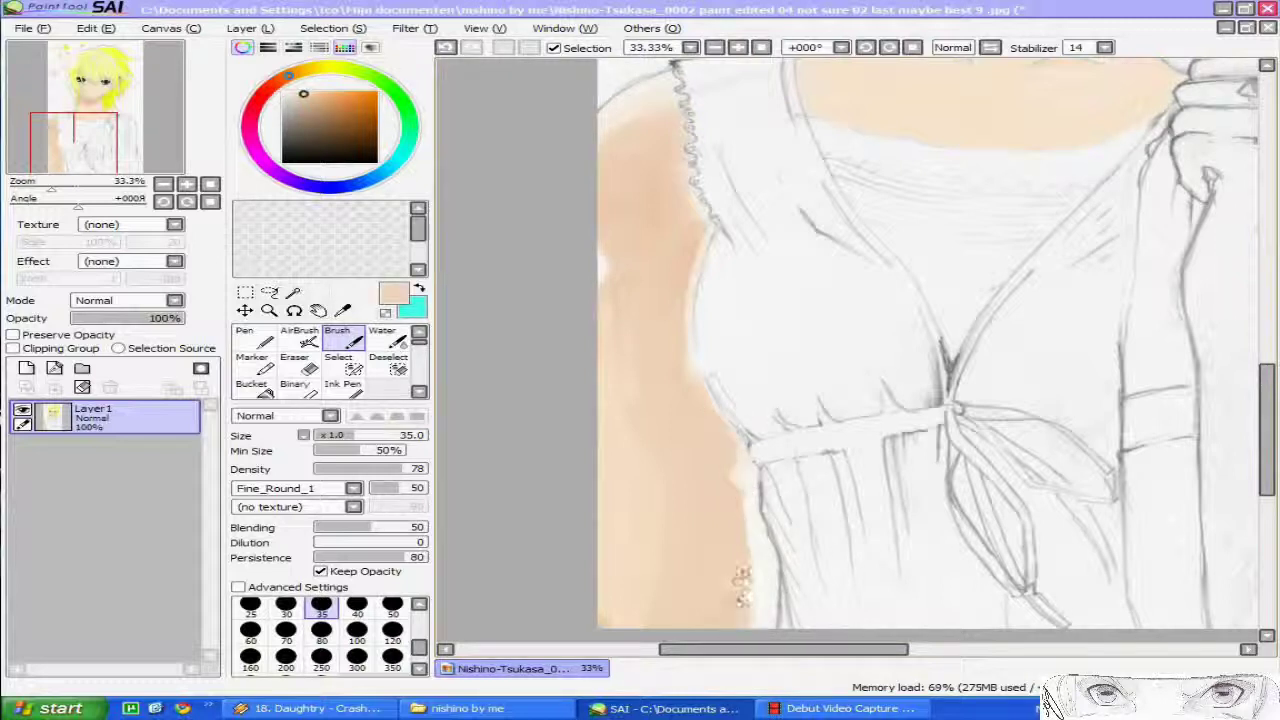
{"action": "left_click", "coordinate": [748, 587], "text": "alt"}
{"action": "left_click_drag", "start_coordinate": [605, 623], "coordinate": [592, 555]}
Paint the top finger and outer hand edge in sampled light skin tone with brush size 16 and stabilizer 2
{"action": "scroll", "coordinate": [900, 412], "scroll_direction": "down", "scroll_amount": 2}
{"action": "left_click_drag", "start_coordinate": [860, 649], "coordinate": [909, 647]}
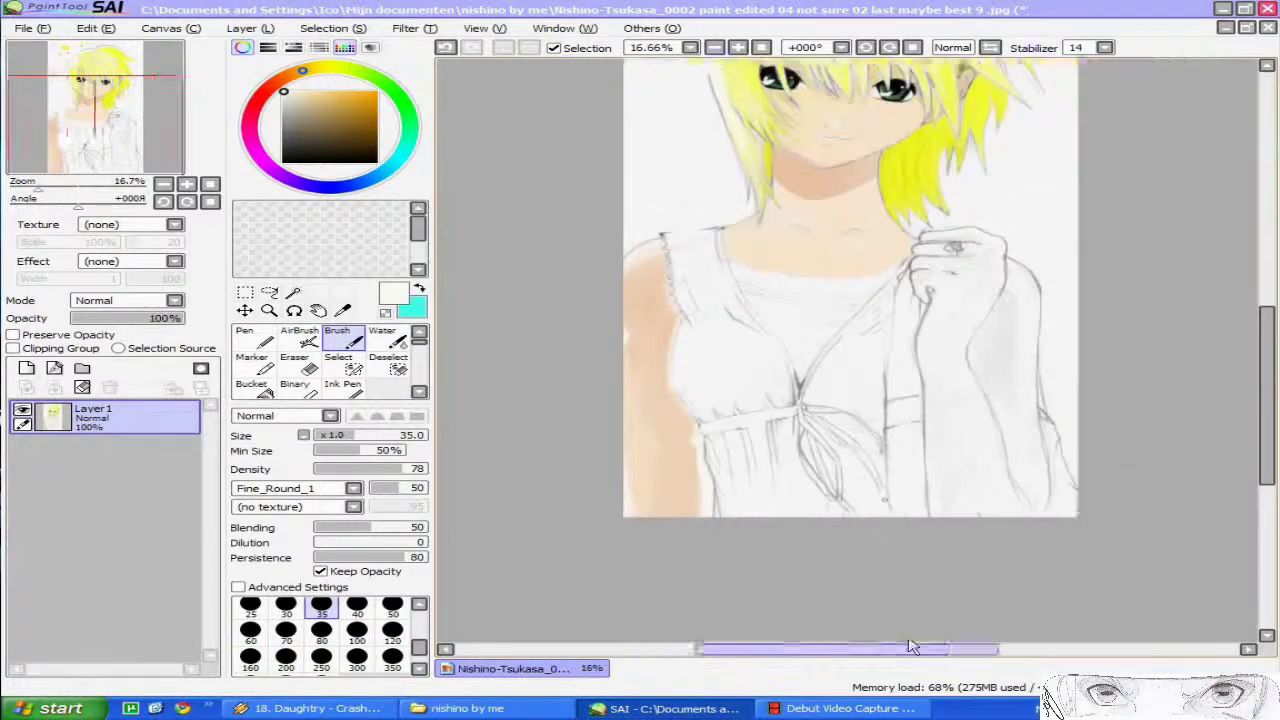
{"action": "scroll", "coordinate": [1008, 294], "scroll_direction": "up", "scroll_amount": 2}
{"action": "right_click", "coordinate": [740, 220]}
{"action": "scroll", "coordinate": [884, 234], "scroll_direction": "up", "scroll_amount": 2}
{"action": "scroll", "coordinate": [354, 603], "scroll_direction": "up", "scroll_amount": 1}
{"action": "left_click", "coordinate": [357, 604]}
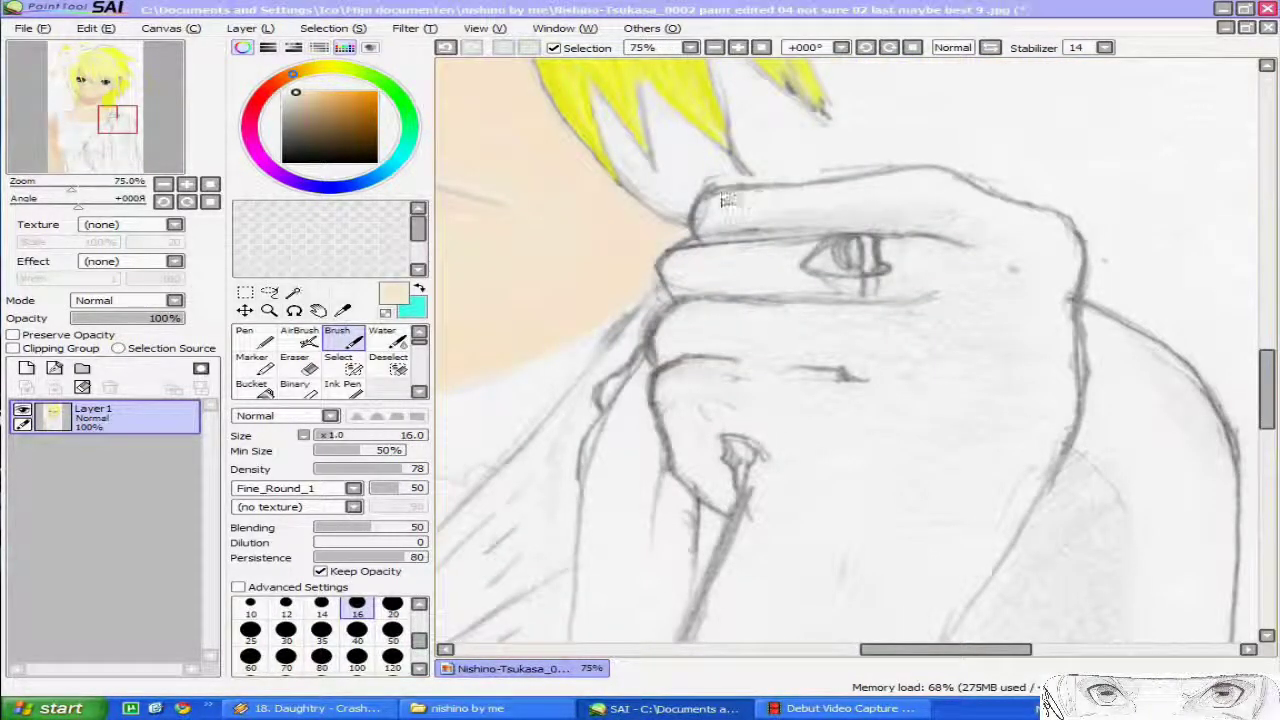
{"action": "left_click", "coordinate": [1104, 48]}
{"action": "left_click", "coordinate": [1096, 87]}
{"action": "left_click_drag", "start_coordinate": [709, 211], "coordinate": [724, 197]}
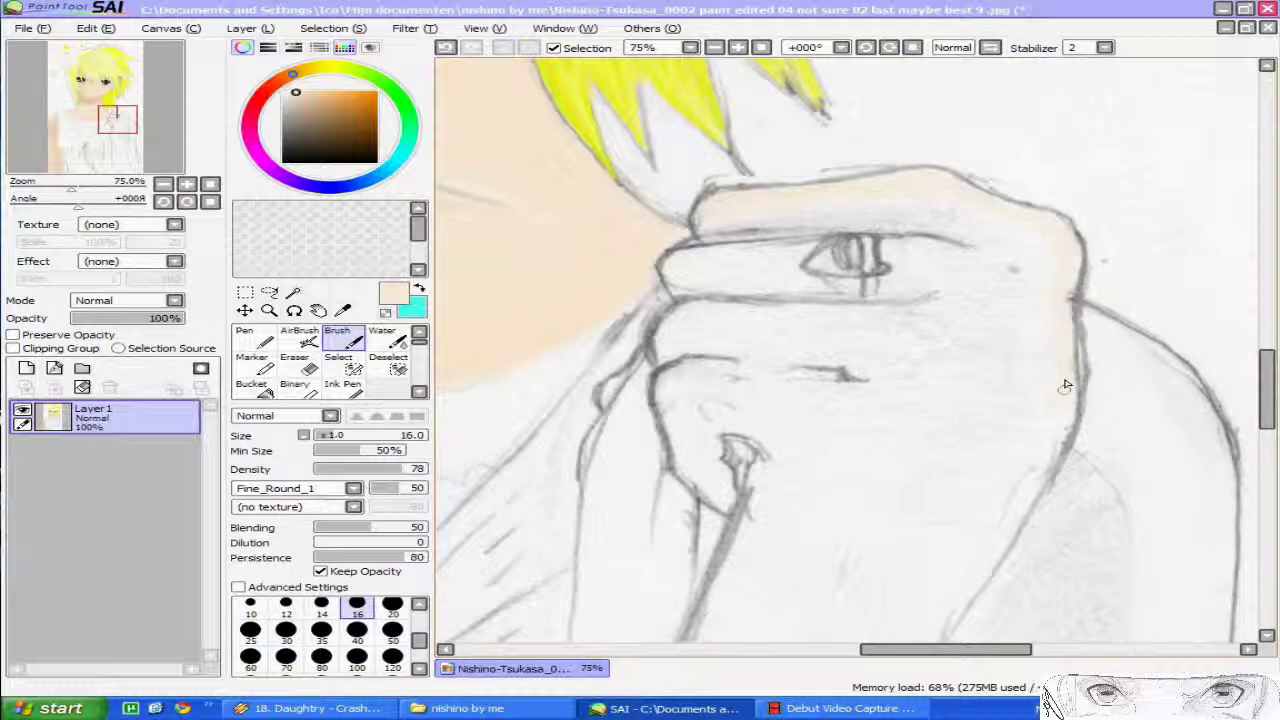
Switch to Winamp, skip to the next track and search the playlist for "madd"
{"action": "left_click", "coordinate": [310, 708]}
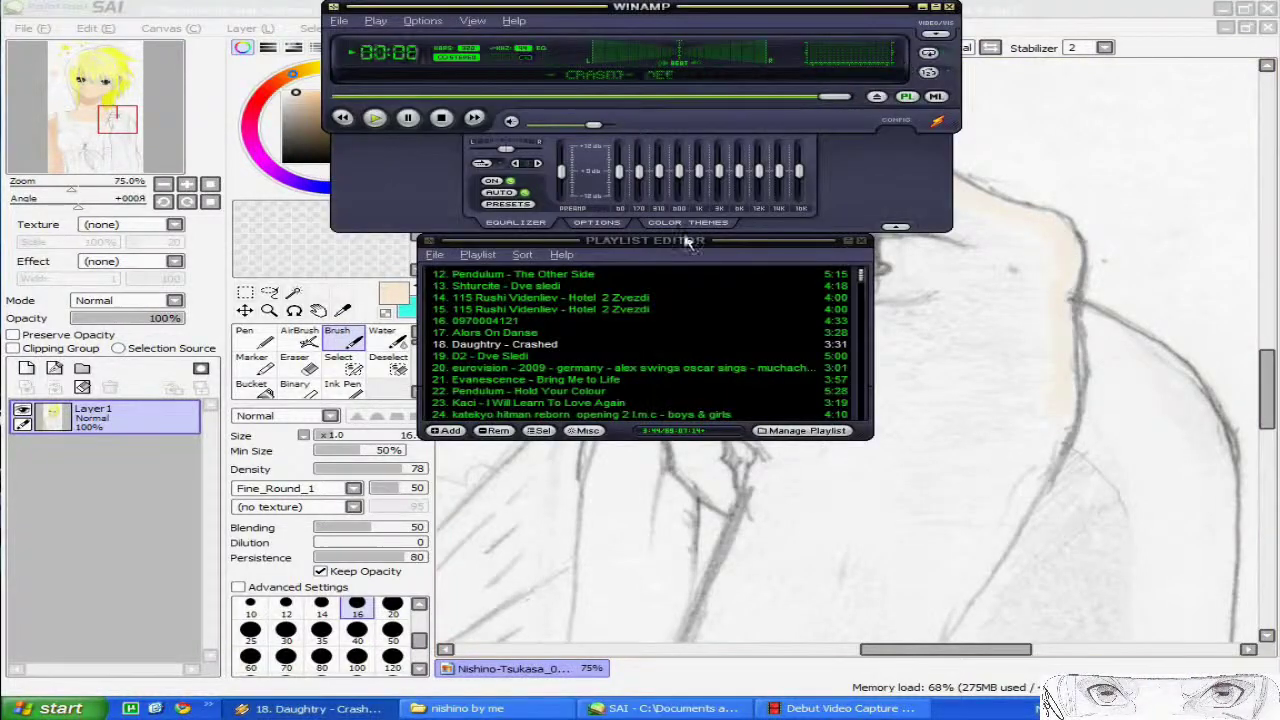
{"action": "type", "text": "jimpos"}
{"action": "key", "text": "BackSpace"}
{"action": "key", "text": "BackSpace"}
{"action": "key", "text": "BackSpace"}
{"action": "key", "text": "BackSpace"}
{"action": "type", "text": "avril"}
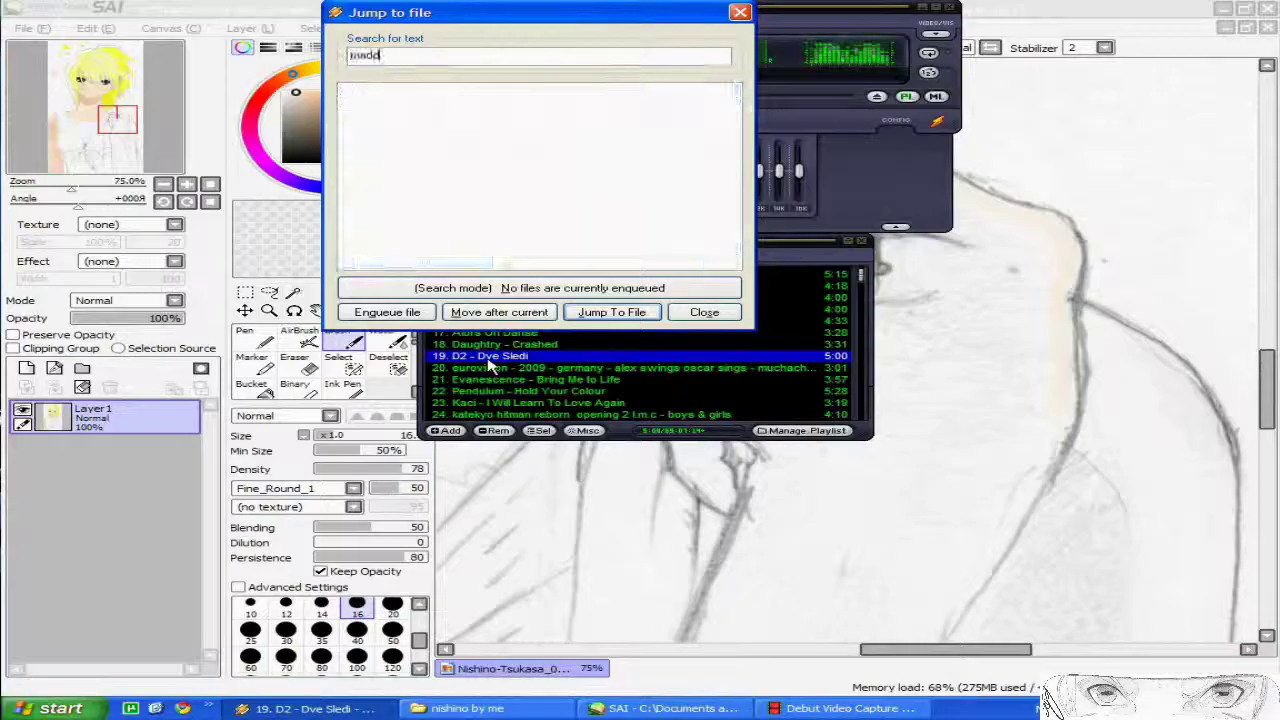
{"action": "key", "text": "Escape"}
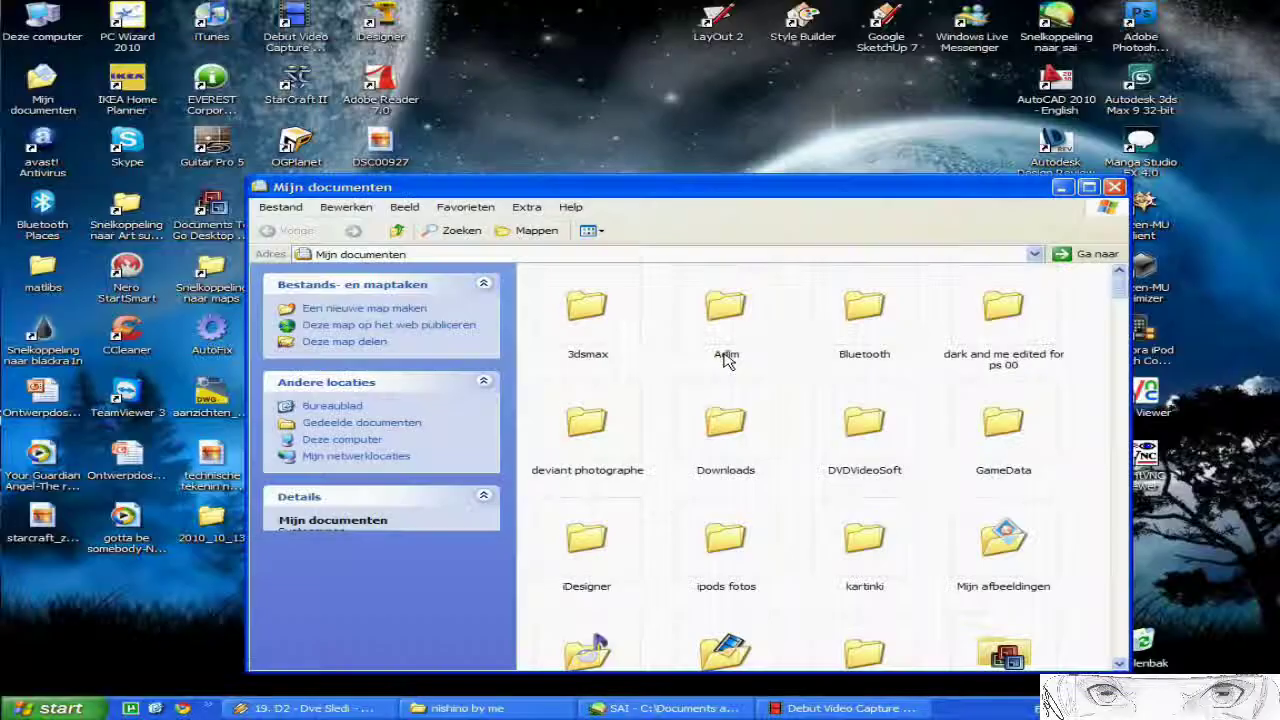
Open the Downloads folder in Mijn documenten and select the Selena Gomez, Maddi Jane and Md1wAaOds media files
{"action": "double_click", "coordinate": [730, 428]}
{"action": "left_click_drag", "start_coordinate": [1118, 300], "coordinate": [1116, 655]}
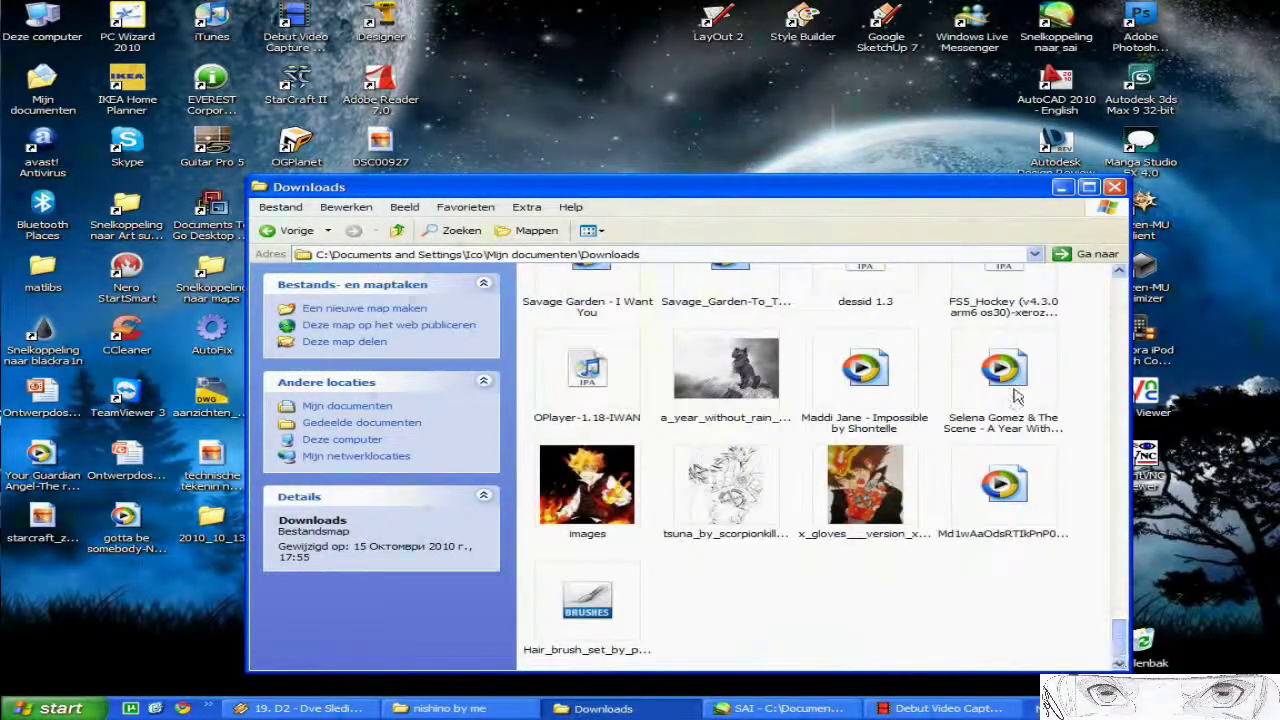
{"action": "left_click", "coordinate": [1010, 388]}
{"action": "left_click", "coordinate": [1004, 486], "text": "ctrl"}
{"action": "left_click", "coordinate": [868, 376], "text": "ctrl"}
Return to Winamp and skip two tracks forward in the playlist
{"action": "left_click", "coordinate": [335, 709]}
{"action": "key", "text": "b"}
{"action": "key", "text": "b"}
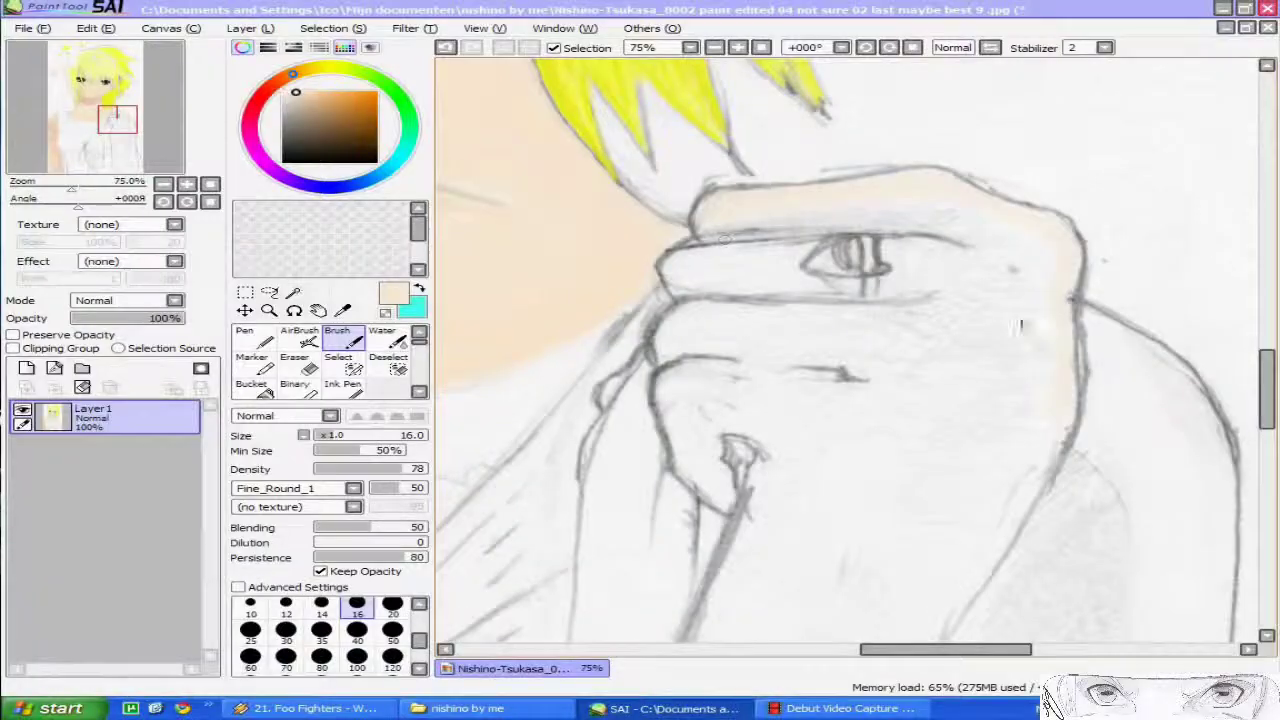
Shade the lower side of the top finger with a sampled darker skin tone at brush size 16
{"action": "scroll", "coordinate": [542, 218], "scroll_direction": "down", "scroll_amount": 4}
{"action": "left_click_drag", "start_coordinate": [900, 650], "coordinate": [786, 650]}
{"action": "right_click", "coordinate": [515, 285]}
{"action": "scroll", "coordinate": [566, 91], "scroll_direction": "down", "scroll_amount": 1}
{"action": "mouse_move", "coordinate": [1267, 420]}
{"action": "left_mouse_down"}
{"action": "mouse_move", "coordinate": [1267, 338]}
{"action": "mouse_move", "coordinate": [1267, 363]}
{"action": "left_mouse_up"}
{"action": "left_click", "coordinate": [357, 631]}
{"action": "scroll", "coordinate": [845, 358], "scroll_direction": "up", "scroll_amount": 1}
{"action": "scroll", "coordinate": [508, 474], "scroll_direction": "down", "scroll_amount": 1}
{"action": "right_click", "coordinate": [508, 474]}
{"action": "scroll", "coordinate": [508, 474], "scroll_direction": "up", "scroll_amount": 5}
{"action": "left_click", "coordinate": [357, 605]}
{"action": "mouse_move", "coordinate": [709, 404]}
{"action": "left_mouse_down"}
{"action": "mouse_move", "coordinate": [872, 408]}
{"action": "mouse_move", "coordinate": [671, 399]}
{"action": "mouse_move", "coordinate": [631, 420]}
{"action": "mouse_move", "coordinate": [823, 404]}
{"action": "mouse_move", "coordinate": [881, 418]}
{"action": "mouse_move", "coordinate": [626, 423]}
{"action": "left_mouse_up"}
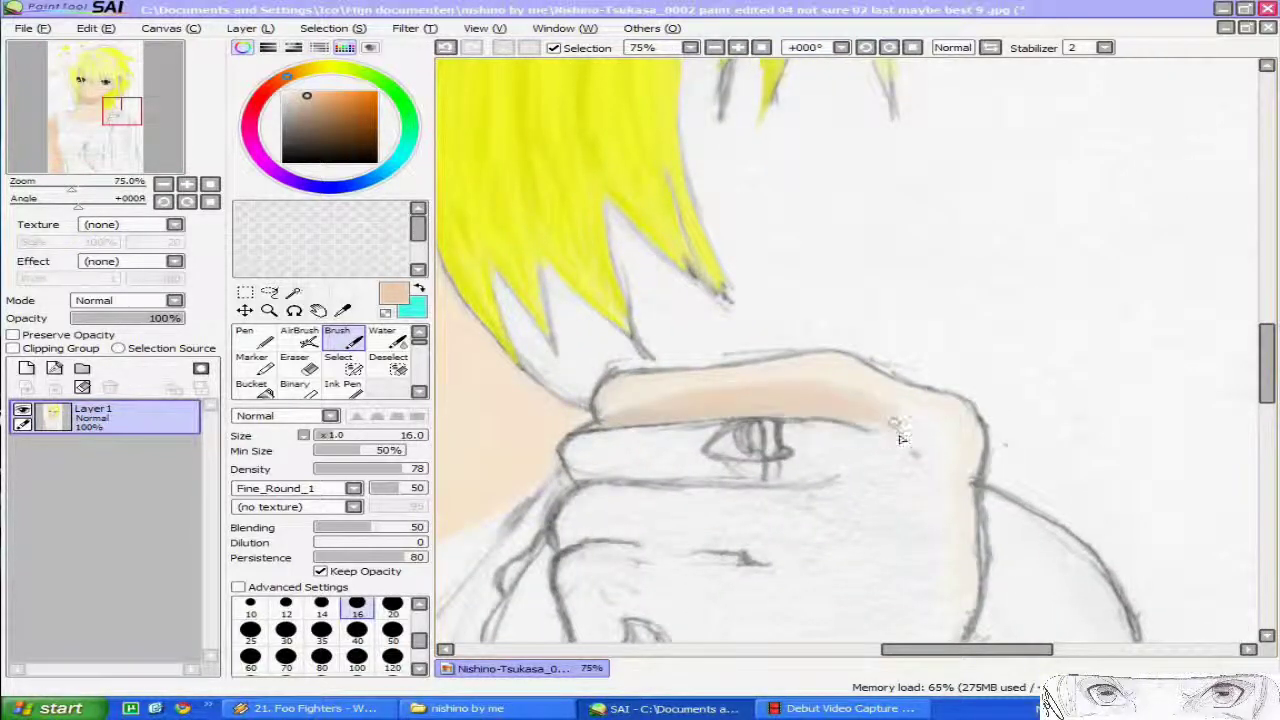
Paint the ring finger around the ring and the upper side of the finger below it with the same skin tone
{"action": "left_click_drag", "start_coordinate": [578, 471], "coordinate": [610, 444]}
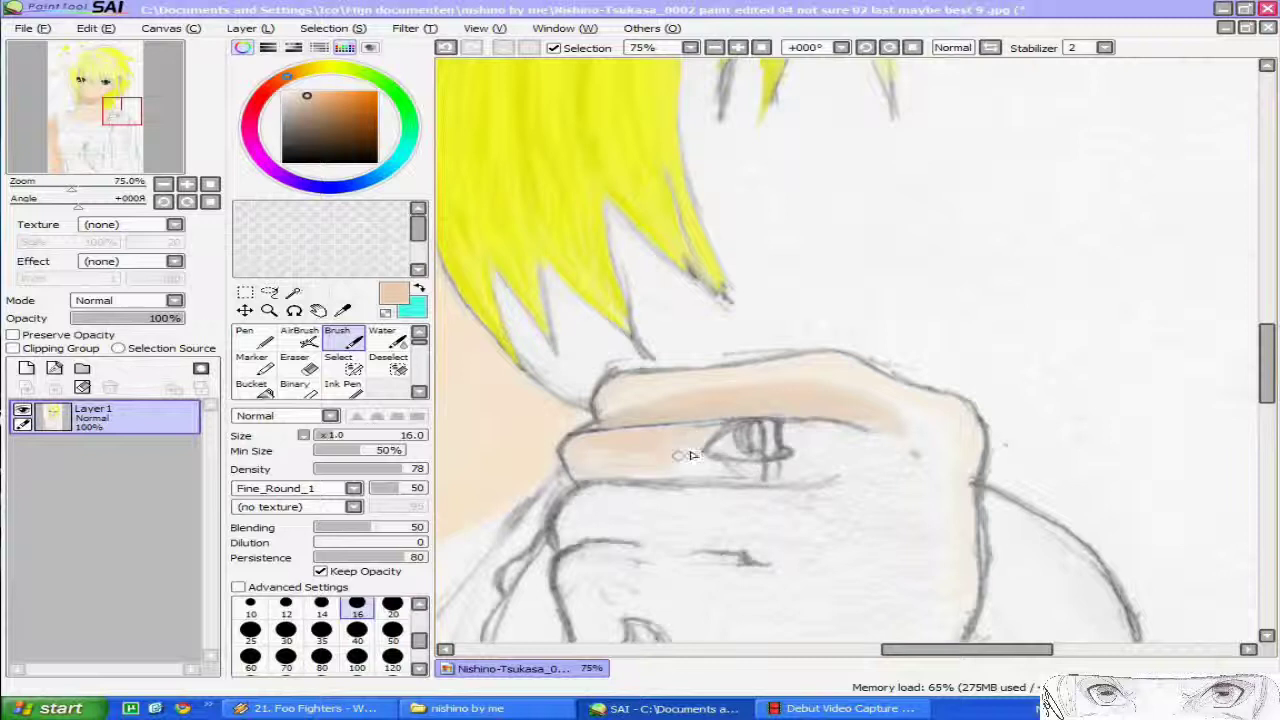
{"action": "mouse_move", "coordinate": [808, 455]}
{"action": "left_mouse_down"}
{"action": "mouse_move", "coordinate": [829, 437]}
{"action": "mouse_move", "coordinate": [600, 491]}
{"action": "mouse_move", "coordinate": [651, 515]}
{"action": "mouse_move", "coordinate": [645, 500]}
{"action": "left_mouse_up"}
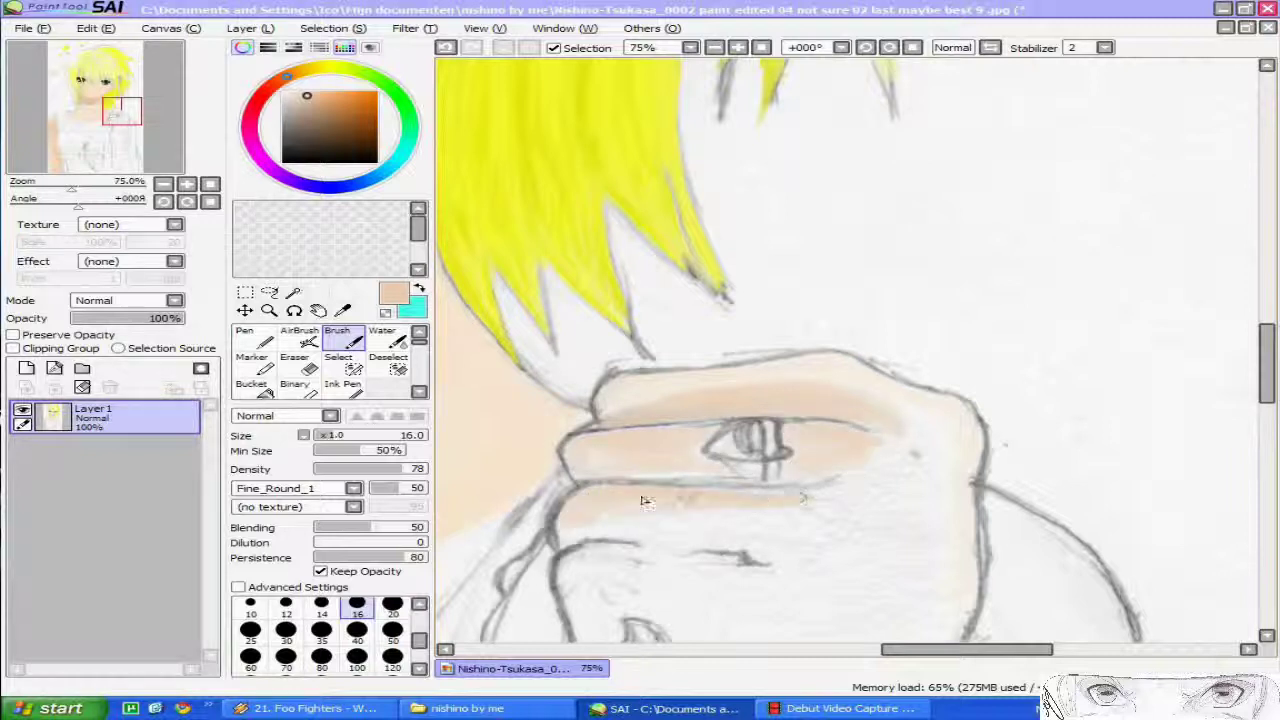
{"action": "mouse_move", "coordinate": [823, 500]}
{"action": "left_mouse_down"}
{"action": "mouse_move", "coordinate": [715, 535]}
{"action": "mouse_move", "coordinate": [895, 500]}
{"action": "mouse_move", "coordinate": [930, 460]}
{"action": "mouse_move", "coordinate": [910, 443]}
{"action": "mouse_move", "coordinate": [820, 494]}
{"action": "left_mouse_up"}
Fill the back of the hand and the forearm down to the page edge with skin tone at brush size 120
{"action": "scroll", "coordinate": [829, 420], "scroll_direction": "down", "scroll_amount": 3}
{"action": "scroll", "coordinate": [836, 424], "scroll_direction": "up", "scroll_amount": 2}
{"action": "left_click", "coordinate": [392, 658]}
{"action": "mouse_move", "coordinate": [818, 418]}
{"action": "left_mouse_down"}
{"action": "mouse_move", "coordinate": [885, 312]}
{"action": "mouse_move", "coordinate": [823, 457]}
{"action": "mouse_move", "coordinate": [750, 470]}
{"action": "mouse_move", "coordinate": [809, 434]}
{"action": "mouse_move", "coordinate": [815, 476]}
{"action": "left_mouse_up"}
{"action": "scroll", "coordinate": [815, 476], "scroll_direction": "down", "scroll_amount": 3}
{"action": "mouse_move", "coordinate": [745, 420]}
{"action": "left_mouse_down"}
{"action": "mouse_move", "coordinate": [695, 379]}
{"action": "mouse_move", "coordinate": [711, 487]}
{"action": "mouse_move", "coordinate": [783, 460]}
{"action": "left_mouse_up"}
{"action": "scroll", "coordinate": [780, 470], "scroll_direction": "down", "scroll_amount": 3}
{"action": "scroll", "coordinate": [740, 360], "scroll_direction": "down", "scroll_amount": 2}
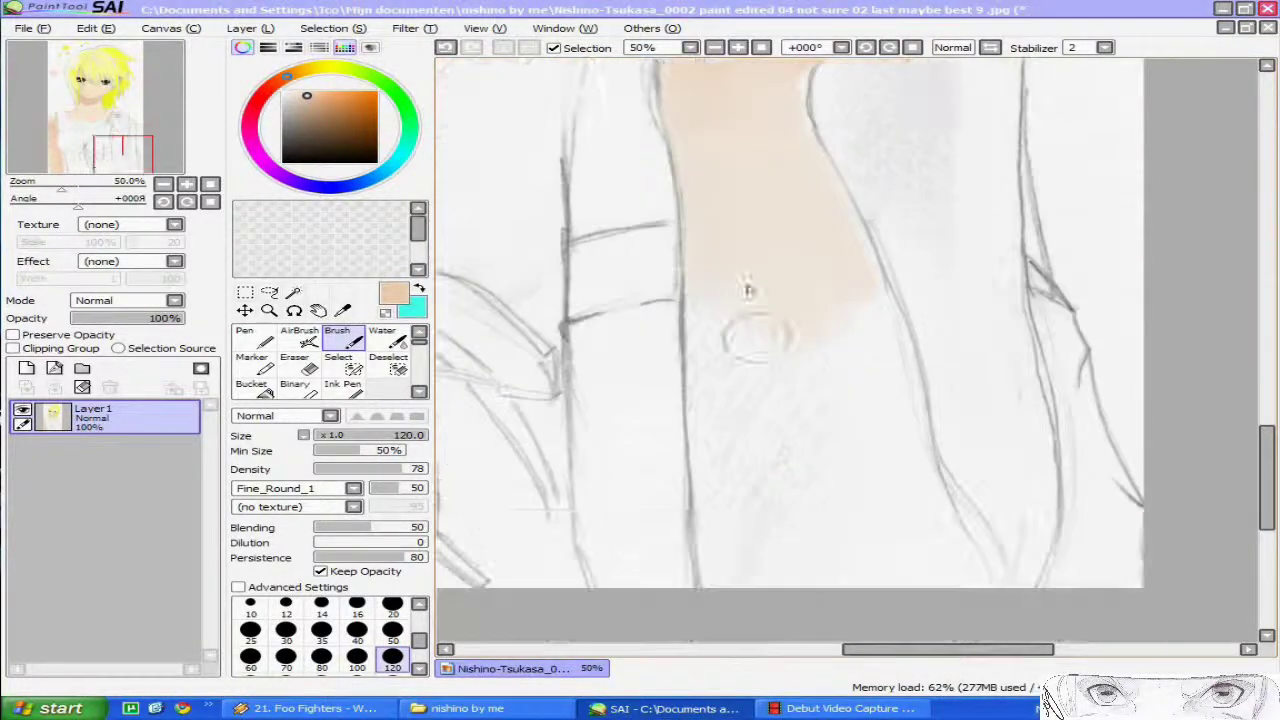
{"action": "mouse_move", "coordinate": [726, 403]}
{"action": "left_mouse_down"}
{"action": "mouse_move", "coordinate": [828, 402]}
{"action": "mouse_move", "coordinate": [827, 363]}
{"action": "mouse_move", "coordinate": [711, 344]}
{"action": "mouse_move", "coordinate": [793, 470]}
{"action": "mouse_move", "coordinate": [824, 338]}
{"action": "mouse_move", "coordinate": [707, 277]}
{"action": "mouse_move", "coordinate": [727, 475]}
{"action": "mouse_move", "coordinate": [714, 499]}
{"action": "mouse_move", "coordinate": [837, 323]}
{"action": "mouse_move", "coordinate": [861, 385]}
{"action": "mouse_move", "coordinate": [729, 527]}
{"action": "mouse_move", "coordinate": [920, 559]}
{"action": "mouse_move", "coordinate": [964, 574]}
{"action": "left_mouse_up"}
{"action": "scroll", "coordinate": [1024, 302], "scroll_direction": "down", "scroll_amount": 3}
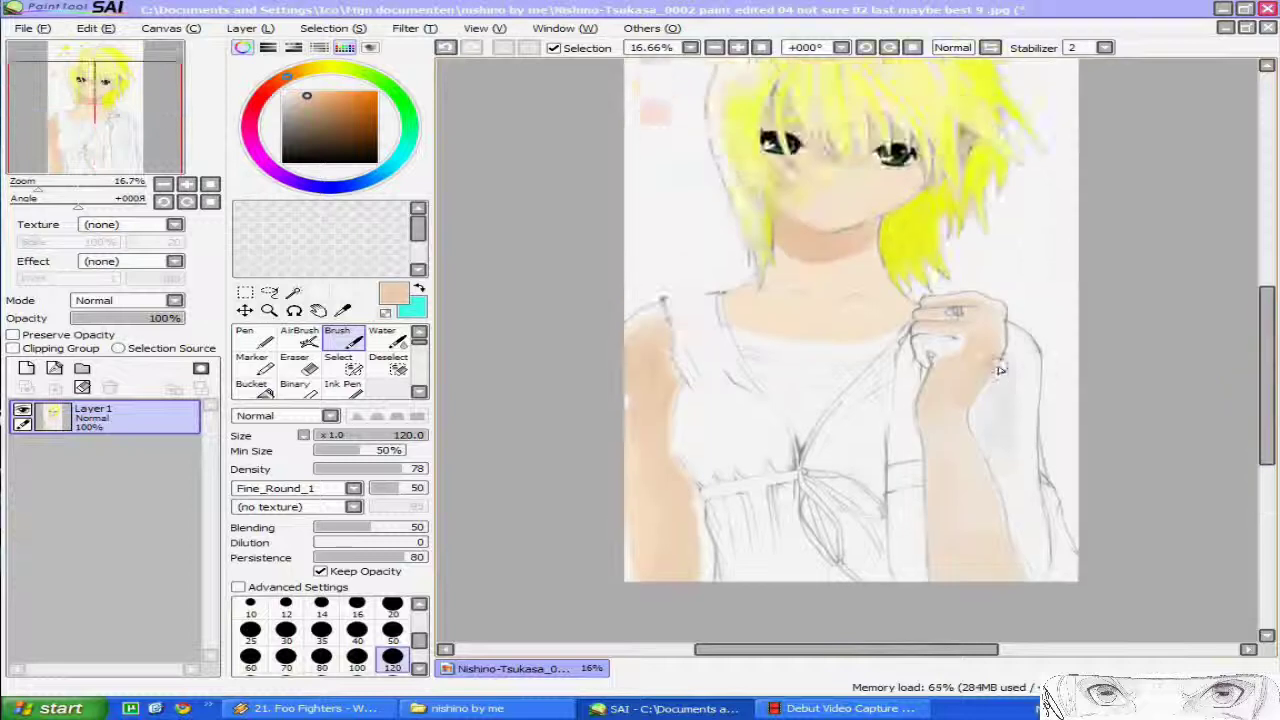
Paint along the inner edge of the raised forearm and wrist with brush size 35
{"action": "scroll", "coordinate": [985, 375], "scroll_direction": "up", "scroll_amount": 2}
{"action": "left_click", "coordinate": [321, 630]}
{"action": "left_click_drag", "start_coordinate": [888, 492], "coordinate": [880, 456]}
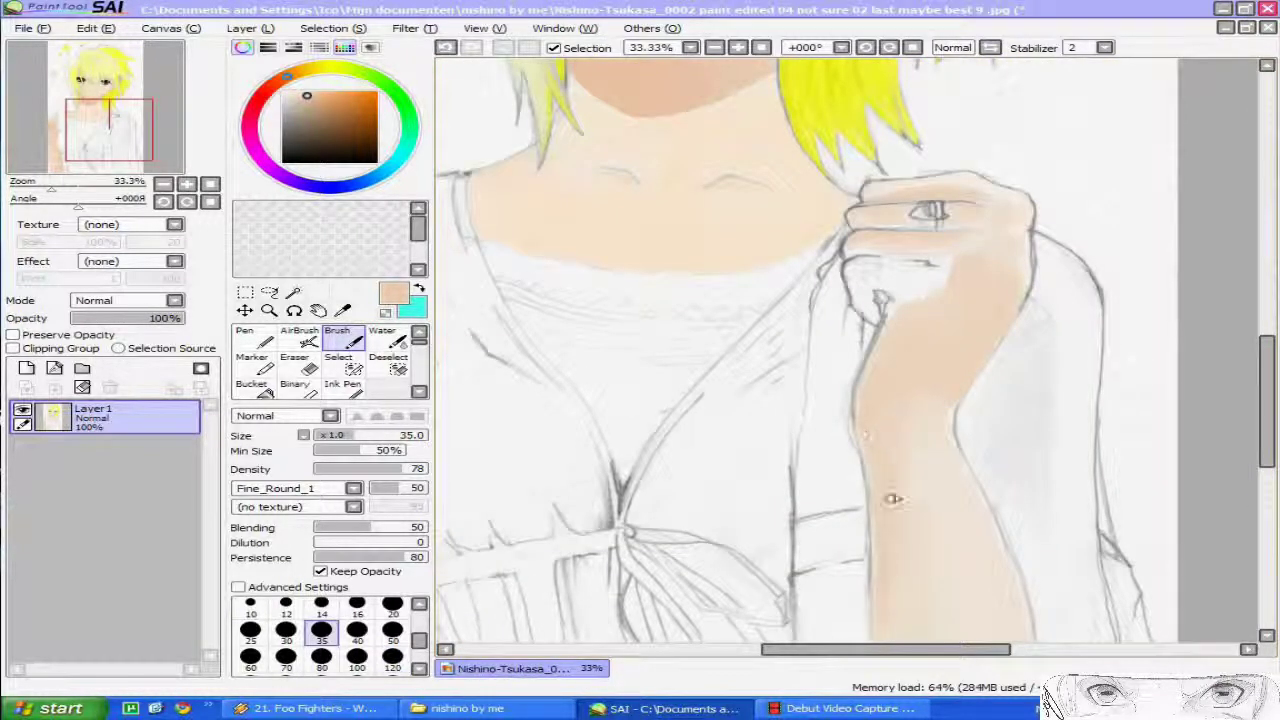
Switch to Winamp, skip to the next track and return to SAI
{"action": "key", "text": "alt+Tab"}
{"action": "key", "text": "b"}
{"action": "key", "text": "j"}
{"action": "key", "text": "Escape"}
{"action": "key", "text": "alt+Tab"}
{"action": "key", "text": "alt+Tab"}
{"action": "key", "text": "alt+Tab"}
Fill the thumb and the unpainted area below the fingers with skin tone at brush size 35
{"action": "scroll", "coordinate": [991, 320], "scroll_direction": "down", "scroll_amount": 1}
{"action": "scroll", "coordinate": [986, 297], "scroll_direction": "up", "scroll_amount": 3}
{"action": "mouse_move", "coordinate": [863, 243]}
{"action": "left_mouse_down"}
{"action": "mouse_move", "coordinate": [793, 263]}
{"action": "mouse_move", "coordinate": [887, 262]}
{"action": "mouse_move", "coordinate": [942, 278]}
{"action": "mouse_move", "coordinate": [956, 246]}
{"action": "mouse_move", "coordinate": [936, 293]}
{"action": "mouse_move", "coordinate": [900, 316]}
{"action": "mouse_move", "coordinate": [802, 281]}
{"action": "mouse_move", "coordinate": [821, 274]}
{"action": "mouse_move", "coordinate": [862, 365]}
{"action": "mouse_move", "coordinate": [878, 304]}
{"action": "mouse_move", "coordinate": [860, 299]}
{"action": "mouse_move", "coordinate": [839, 298]}
{"action": "mouse_move", "coordinate": [802, 361]}
{"action": "mouse_move", "coordinate": [786, 252]}
{"action": "mouse_move", "coordinate": [791, 328]}
{"action": "mouse_move", "coordinate": [904, 307]}
{"action": "mouse_move", "coordinate": [840, 411]}
{"action": "mouse_move", "coordinate": [791, 543]}
{"action": "left_mouse_up"}
{"action": "scroll", "coordinate": [840, 468], "scroll_direction": "up", "scroll_amount": 1}
{"action": "scroll", "coordinate": [880, 272], "scroll_direction": "down", "scroll_amount": 3}
{"action": "scroll", "coordinate": [872, 215], "scroll_direction": "up", "scroll_amount": 2}
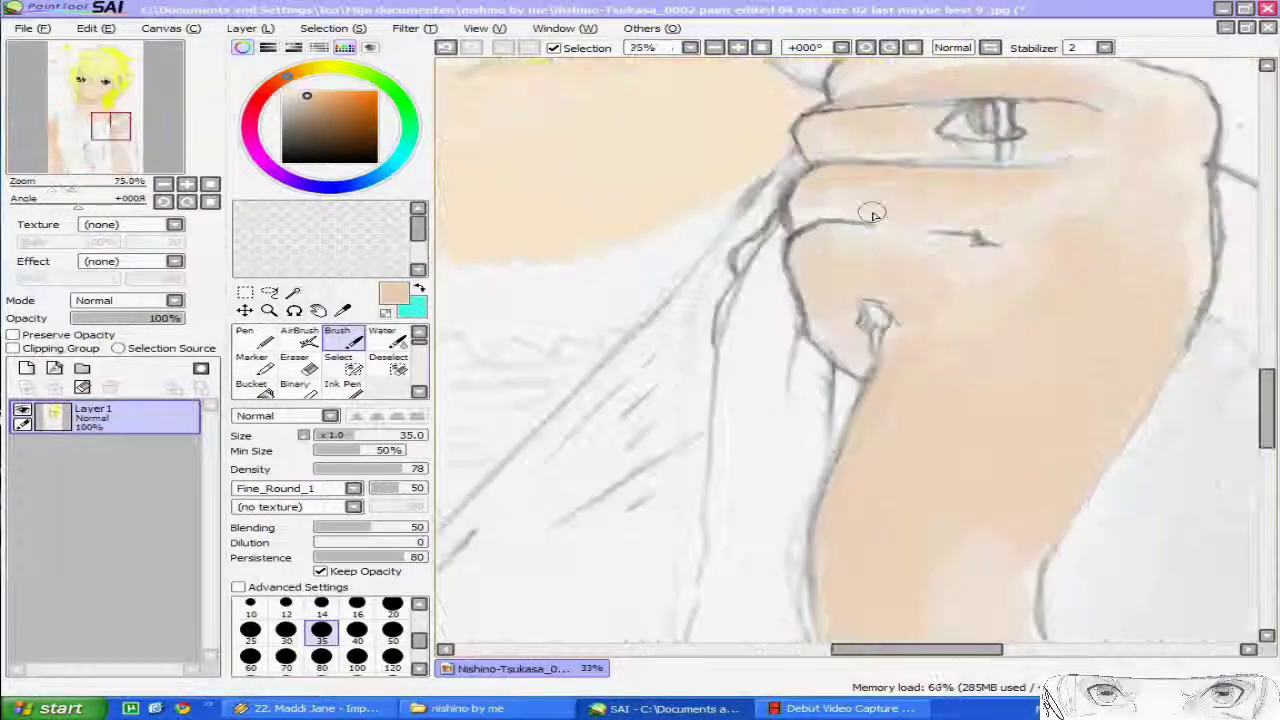
Shade the finger directly above the thumb along its outline with brush size 14
{"action": "key", "text": "bracketleft"}
{"action": "key", "text": "bracketleft"}
{"action": "key", "text": "bracketleft"}
{"action": "key", "text": "bracketleft"}
{"action": "key", "text": "bracketleft"}
{"action": "left_click_drag", "start_coordinate": [905, 153], "coordinate": [1032, 157]}
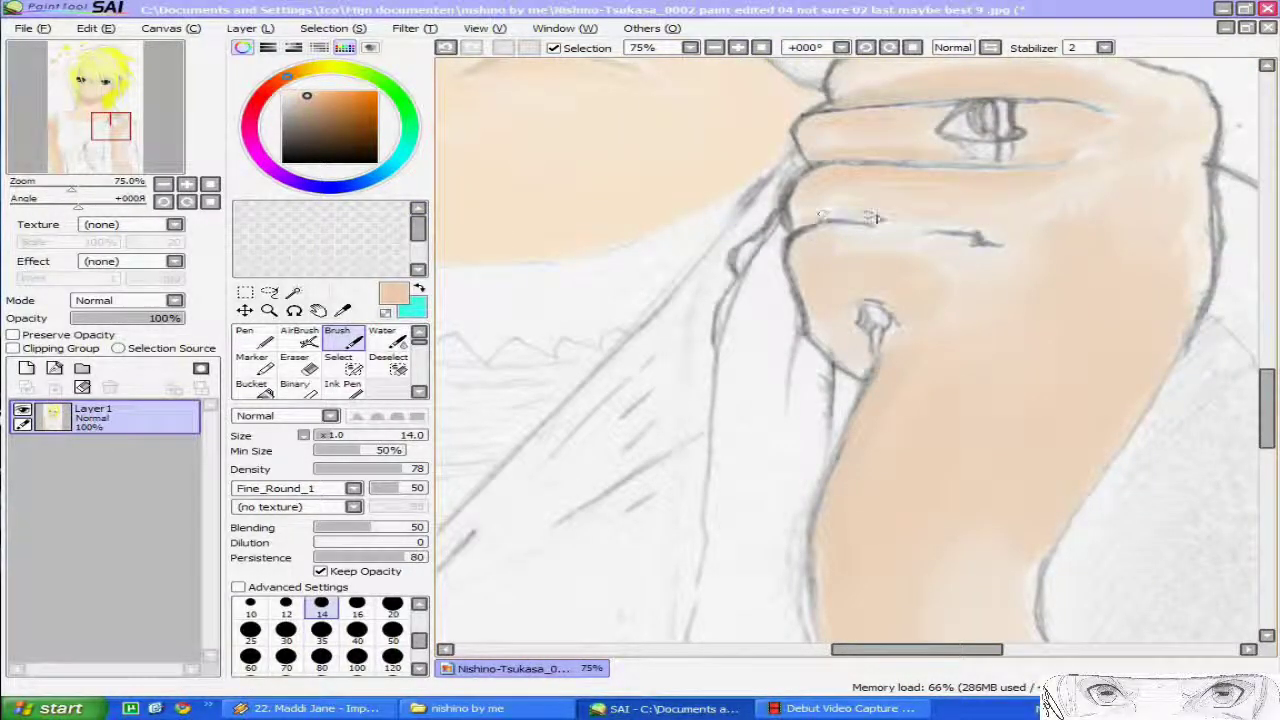
{"action": "scroll", "coordinate": [1063, 185], "scroll_direction": "down", "scroll_amount": 4}
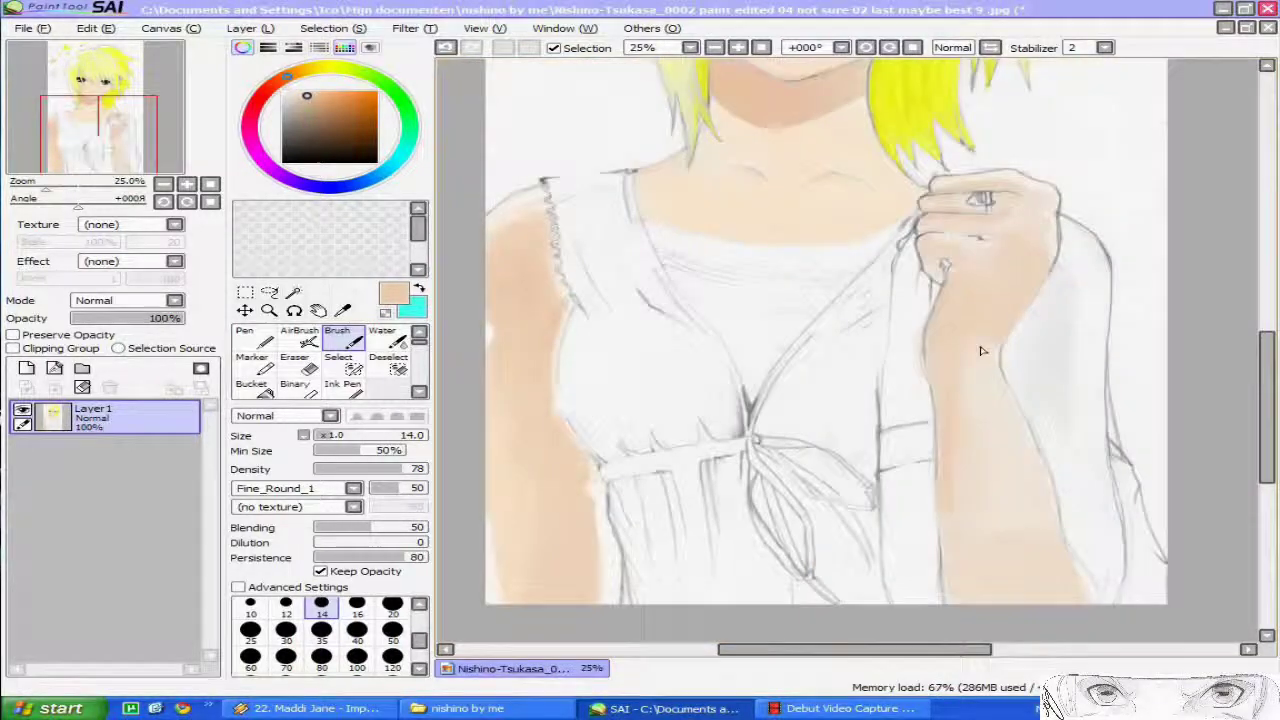
Even out the skin tone across the lower part of the raised forearm with brush size 120
{"action": "scroll", "coordinate": [980, 348], "scroll_direction": "up", "scroll_amount": 1}
{"action": "key", "text": "bracketright"}
{"action": "key", "text": "bracketright"}
{"action": "key", "text": "bracketright"}
{"action": "key", "text": "bracketright"}
{"action": "key", "text": "bracketright"}
{"action": "key", "text": "bracketright"}
{"action": "key", "text": "bracketright"}
{"action": "key", "text": "bracketright"}
{"action": "key", "text": "bracketright"}
{"action": "key", "text": "bracketright"}
{"action": "key", "text": "bracketright"}
{"action": "key", "text": "bracketright"}
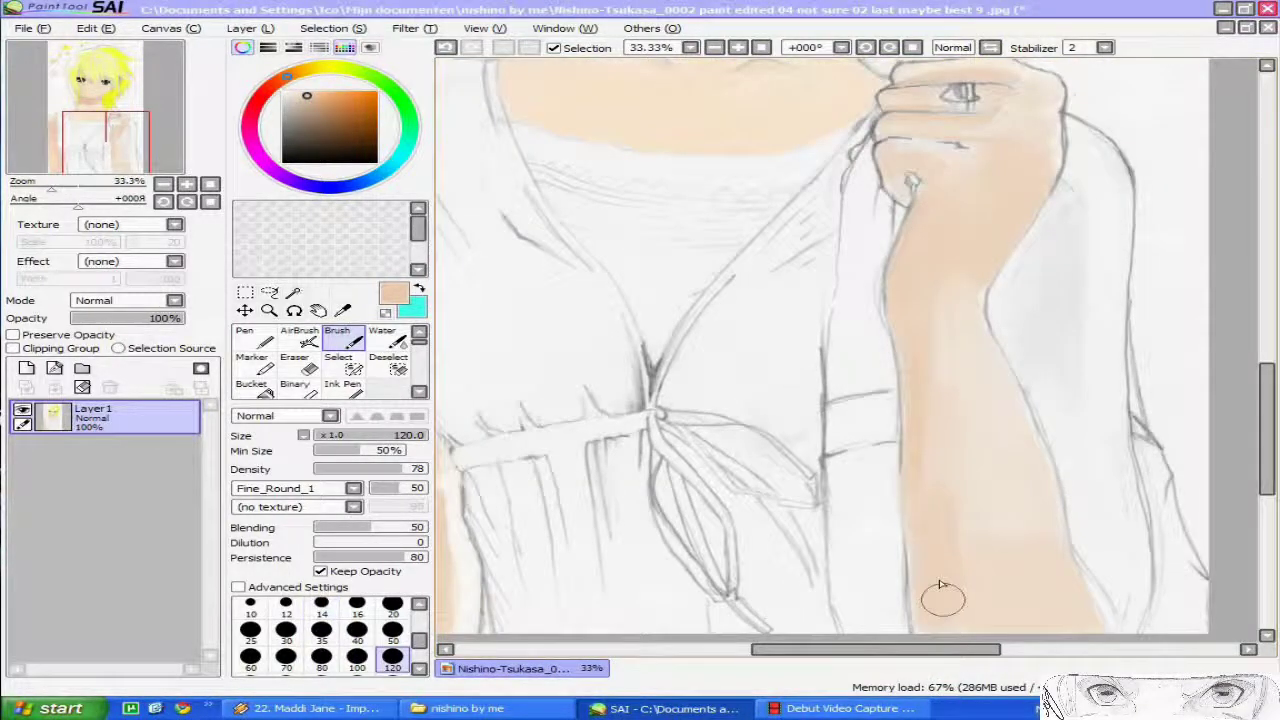
{"action": "mouse_move", "coordinate": [1045, 552]}
{"action": "left_mouse_down"}
{"action": "mouse_move", "coordinate": [1030, 487]}
{"action": "mouse_move", "coordinate": [1040, 540]}
{"action": "mouse_move", "coordinate": [978, 570]}
{"action": "mouse_move", "coordinate": [943, 629]}
{"action": "mouse_move", "coordinate": [950, 583]}
{"action": "left_mouse_up"}
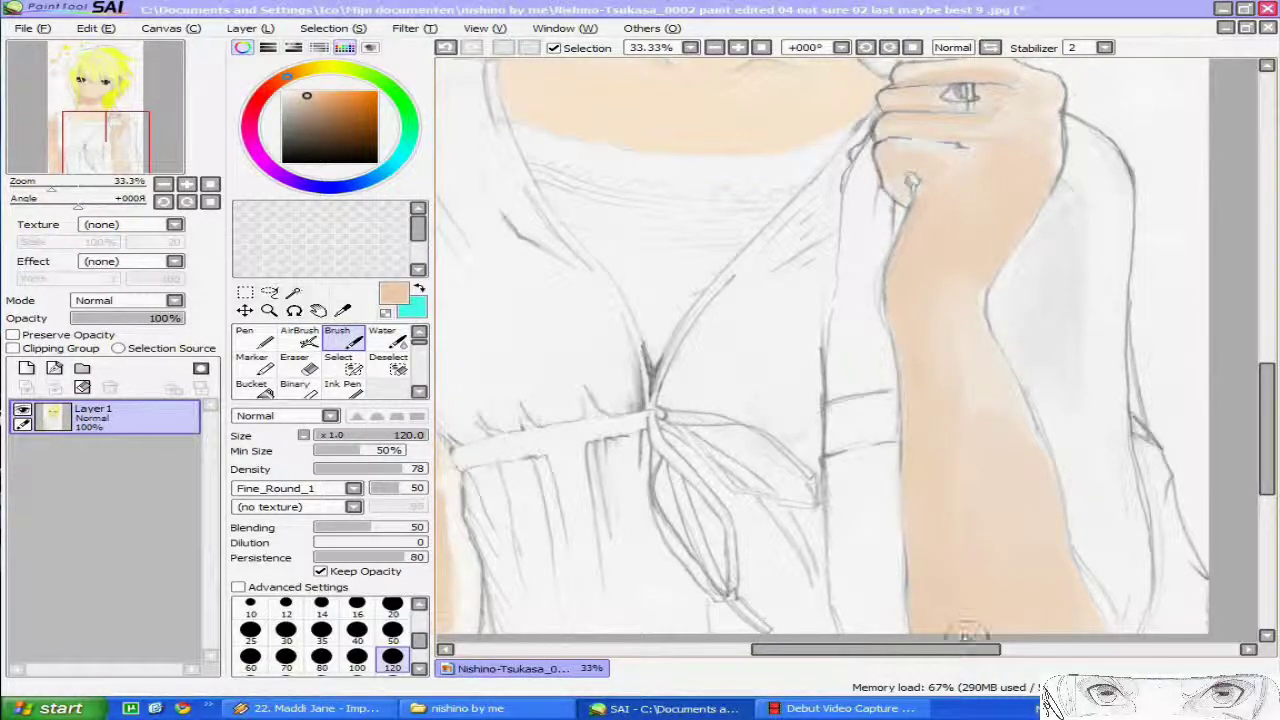
Shade the inner edge of the raised forearm with a slightly darker skin tone at brush size 40
{"action": "left_click", "coordinate": [357, 630]}
{"action": "left_click_drag", "start_coordinate": [916, 457], "coordinate": [922, 537]}
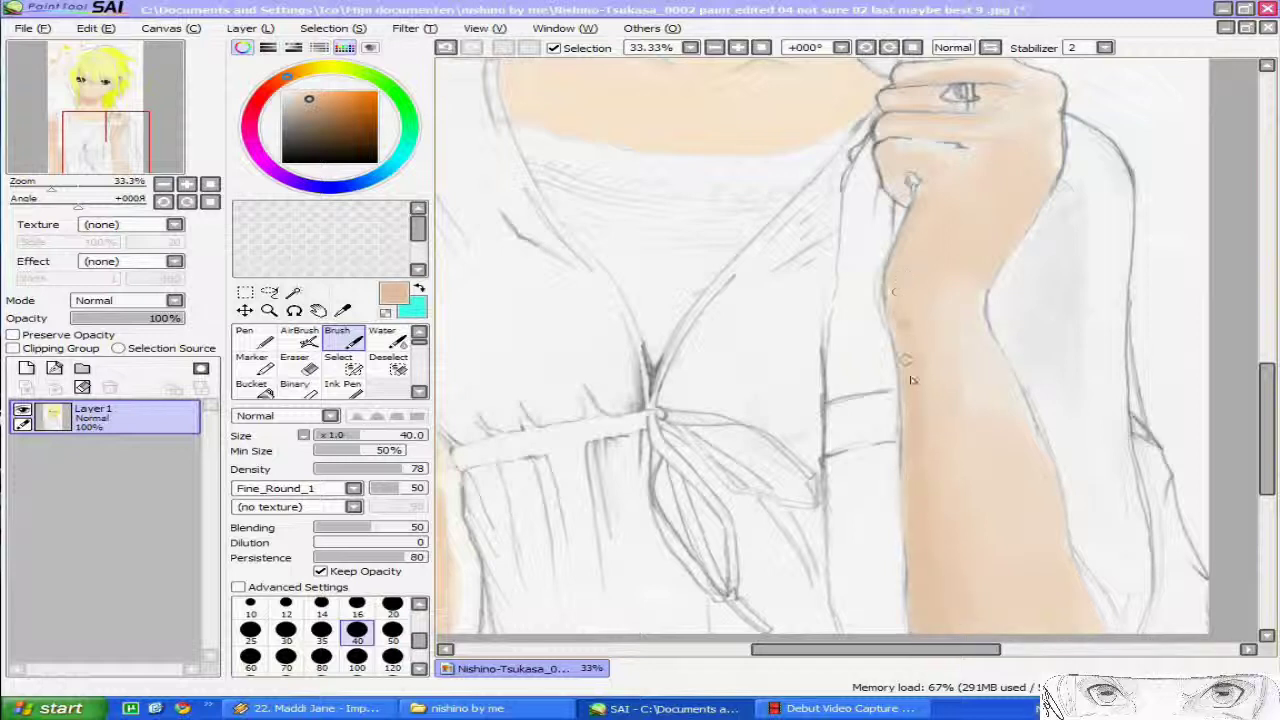
{"action": "left_click", "coordinate": [310, 708]}
{"action": "left_click", "coordinate": [310, 708]}
{"action": "scroll", "coordinate": [1100, 469], "scroll_direction": "down", "scroll_amount": 1}
{"action": "left_click_drag", "start_coordinate": [1267, 366], "coordinate": [1268, 388]}
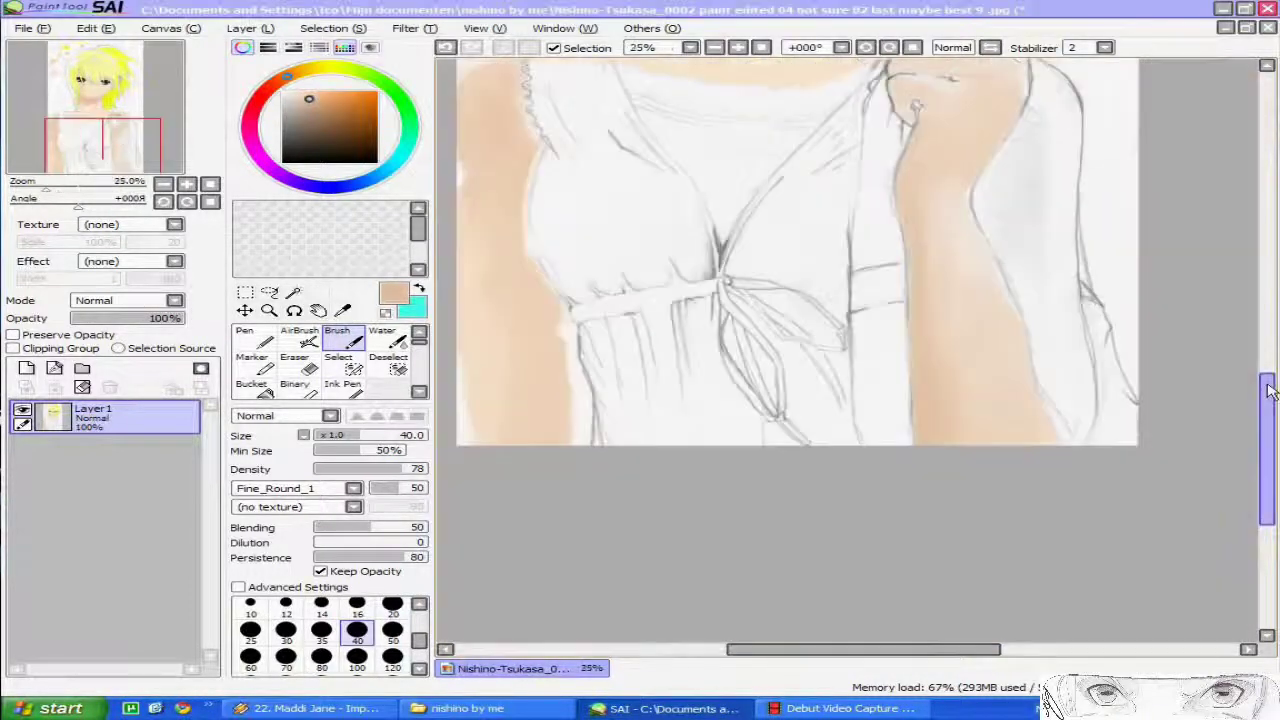
Paint the small gap at the tip of the thumb with the darker skin tone at brush size 4
{"action": "scroll", "coordinate": [912, 360], "scroll_direction": "up", "scroll_amount": 4}
{"action": "left_click", "coordinate": [321, 606]}
{"action": "key", "text": "bracketleft"}
{"action": "key", "text": "bracketleft"}
{"action": "key", "text": "bracketleft"}
{"action": "key", "text": "bracketleft"}
{"action": "key", "text": "bracketleft"}
{"action": "key", "text": "bracketleft"}
{"action": "key", "text": "bracketleft"}
{"action": "key", "text": "bracketleft"}
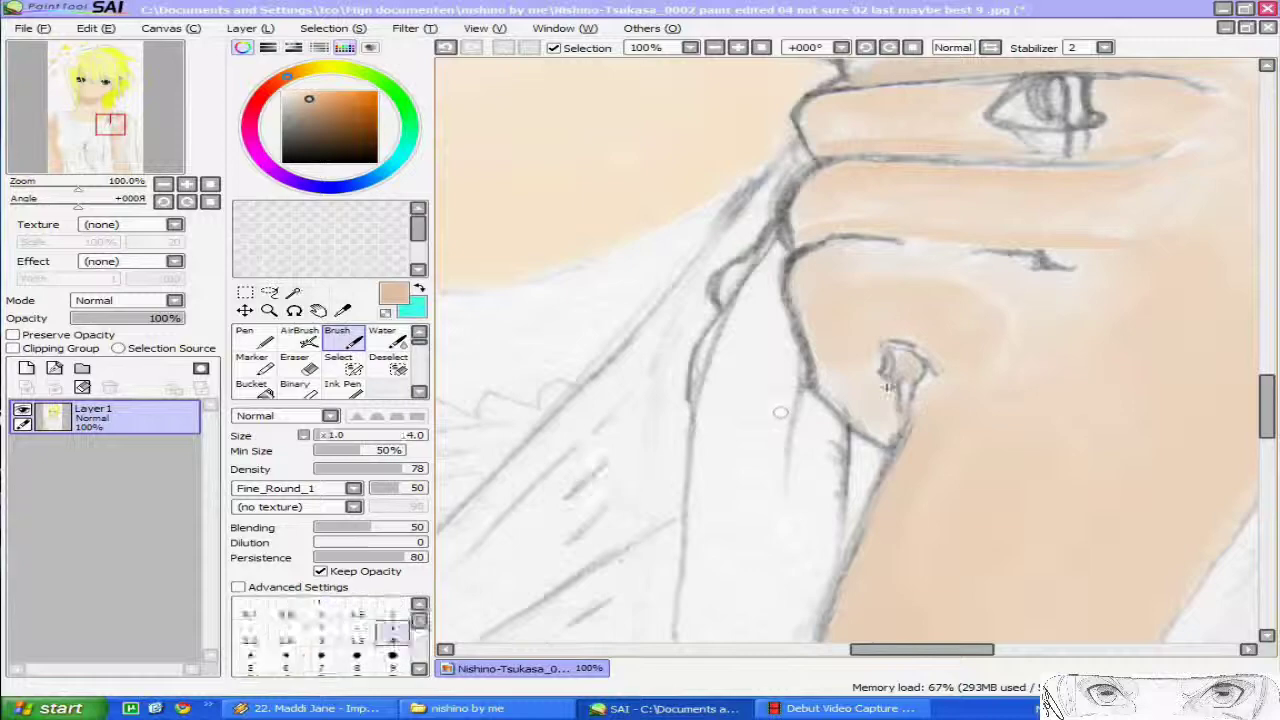
{"action": "scroll", "coordinate": [915, 370], "scroll_direction": "up", "scroll_amount": 2}
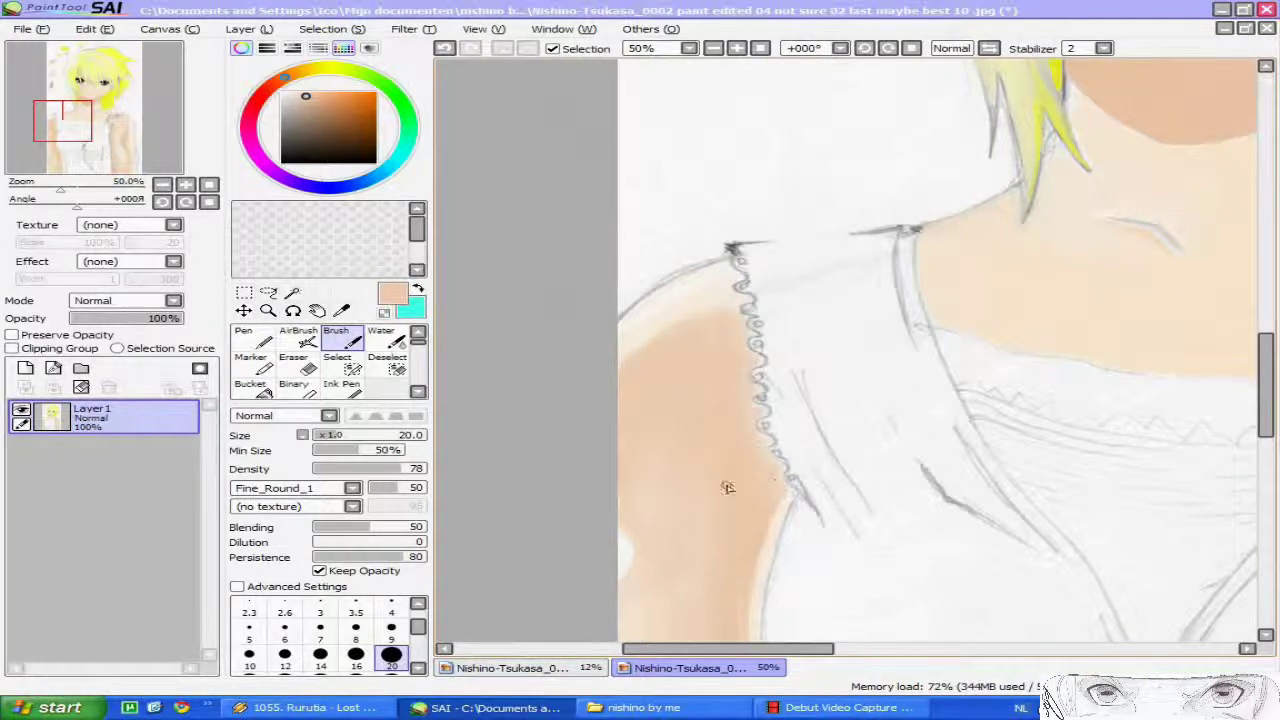
Shade the hanging arm along its inner edge beside the dress waist with brush size 9
{"action": "left_click_drag", "start_coordinate": [634, 551], "coordinate": [505, 394]}
{"action": "scroll", "coordinate": [505, 394], "scroll_direction": "down", "scroll_amount": 1}
{"action": "left_click_drag", "start_coordinate": [911, 638], "coordinate": [923, 443]}
{"action": "scroll", "coordinate": [631, 445], "scroll_direction": "up", "scroll_amount": 1}
{"action": "key", "text": "bracketleft"}
{"action": "key", "text": "bracketleft"}
{"action": "key", "text": "bracketleft"}
{"action": "key", "text": "bracketleft"}
{"action": "key", "text": "bracketleft"}
{"action": "mouse_move", "coordinate": [633, 392]}
{"action": "left_mouse_down"}
{"action": "mouse_move", "coordinate": [630, 359]}
{"action": "mouse_move", "coordinate": [639, 456]}
{"action": "left_mouse_up"}
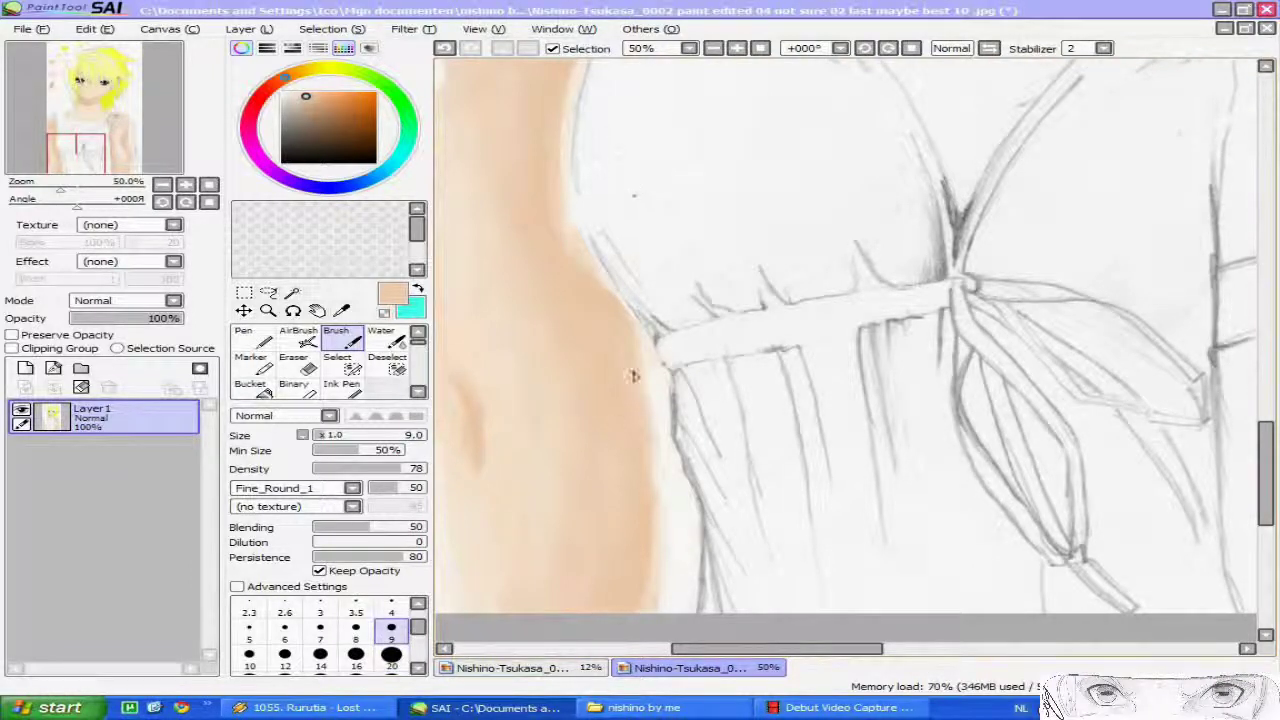
Trim the hanging forearm's inner edge with sampled off-white, and return to a sampled skin tone at brush size 20
{"action": "left_click", "coordinate": [658, 487], "text": "alt"}
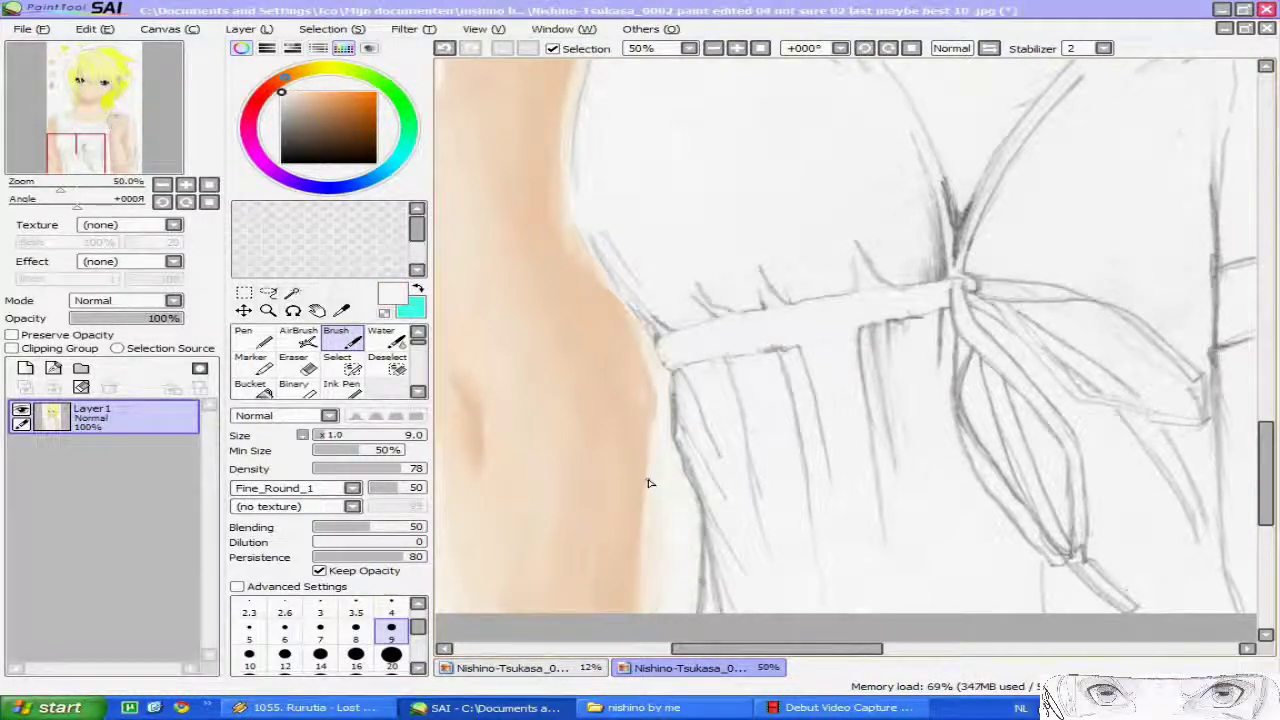
{"action": "scroll", "coordinate": [648, 595], "scroll_direction": "down", "scroll_amount": 2}
{"action": "scroll", "coordinate": [684, 512], "scroll_direction": "up", "scroll_amount": 2}
{"action": "left_click", "coordinate": [672, 472], "text": "alt"}
{"action": "left_click", "coordinate": [400, 658]}
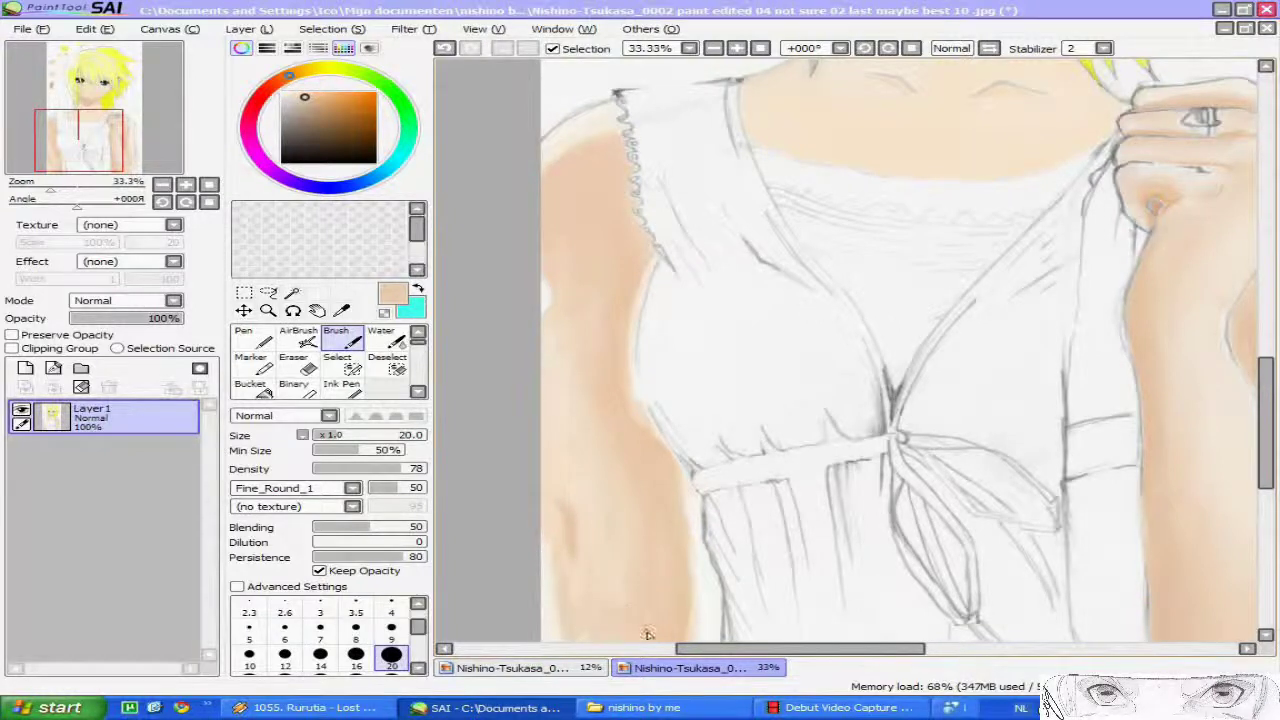
Switch to the messenger chat, reply "laat maar :)" and return to SAI to stroke skin tone down the hanging upper arm
{"action": "left_click", "coordinate": [970, 708]}
{"action": "type", "text": "laat maar :)"}
{"action": "left_click", "coordinate": [925, 708]}
{"action": "left_click_drag", "start_coordinate": [632, 322], "coordinate": [634, 414]}
Send the chat message "im drawing and using debut 100% cpu load xD" and return to SAI, dismissing the Windows Live device window
{"action": "left_click", "coordinate": [925, 708]}
{"action": "type", "text": "im drawing and using debut 100"}
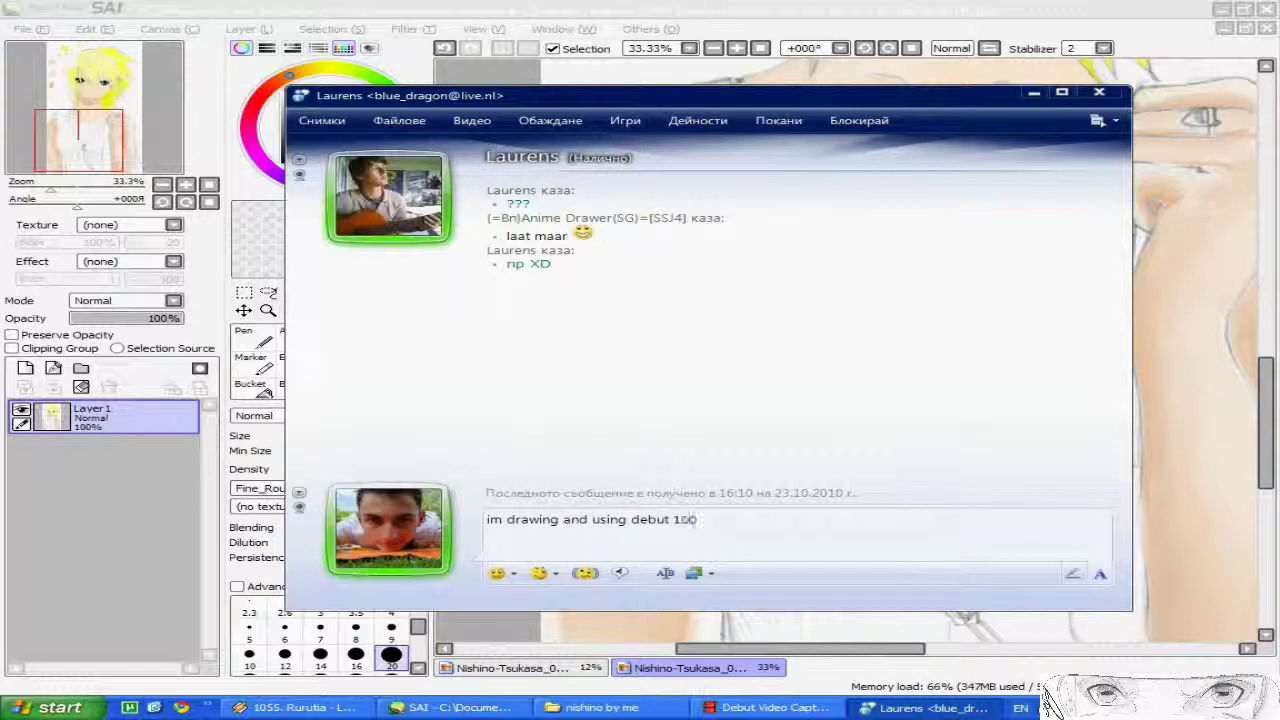
{"action": "type", "text": "% cpu"}
{"action": "key", "text": "Return"}
{"action": "key", "text": "alt+Tab"}
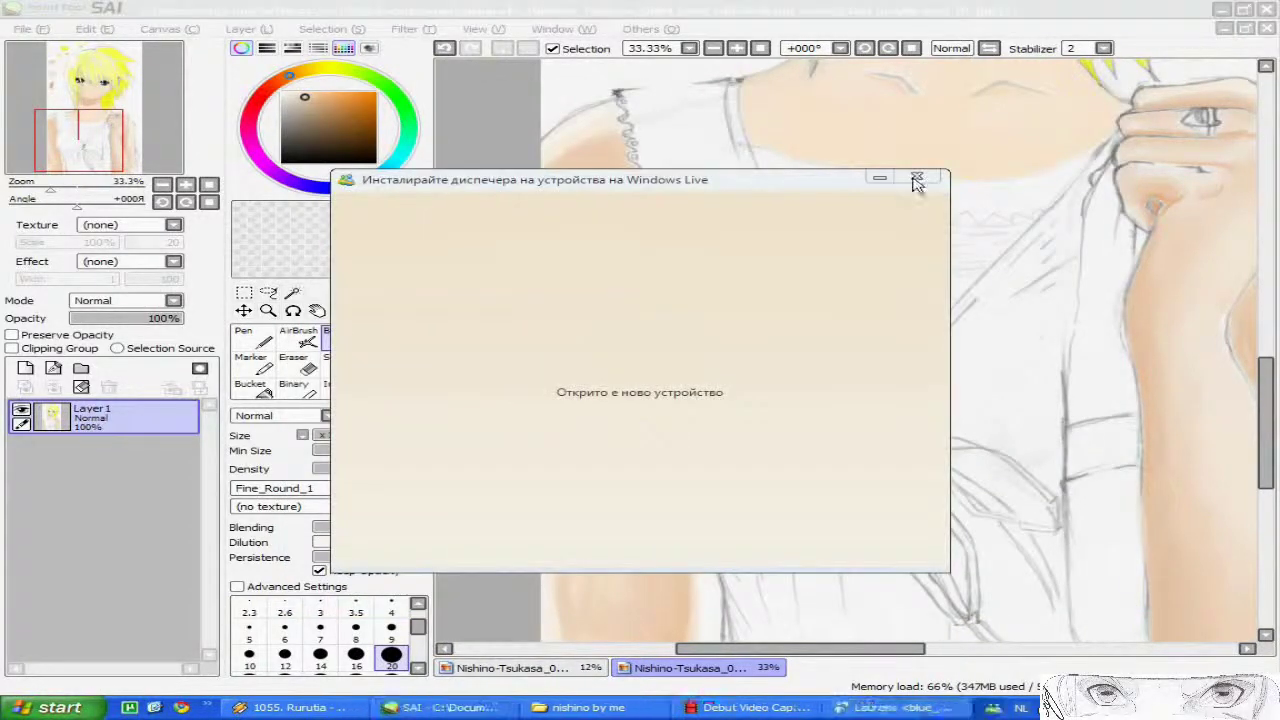
{"action": "left_click", "coordinate": [902, 708]}
{"action": "left_click", "coordinate": [902, 708]}
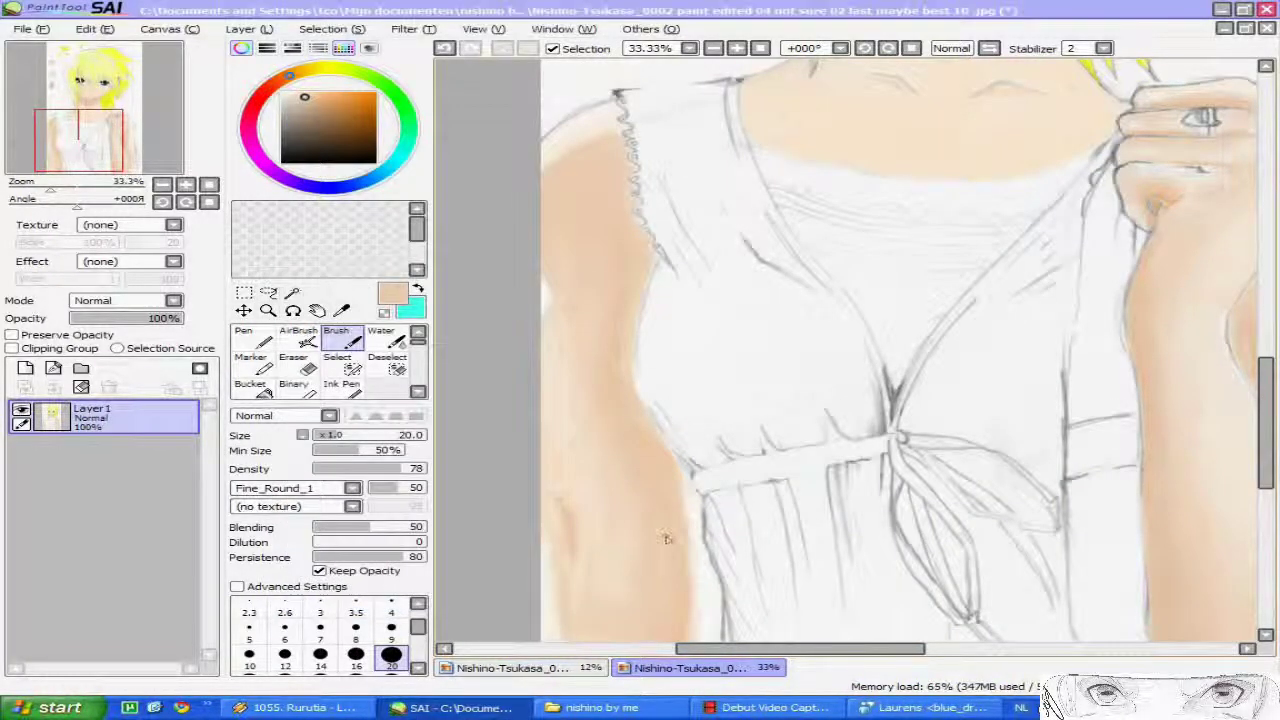
Trim the hanging forearm's inner edge beside the skirt with sampled off-white at brush size 20, undoing the first stroke
{"action": "scroll", "coordinate": [966, 436], "scroll_direction": "down", "scroll_amount": 2}
{"action": "scroll", "coordinate": [669, 508], "scroll_direction": "up", "scroll_amount": 2}
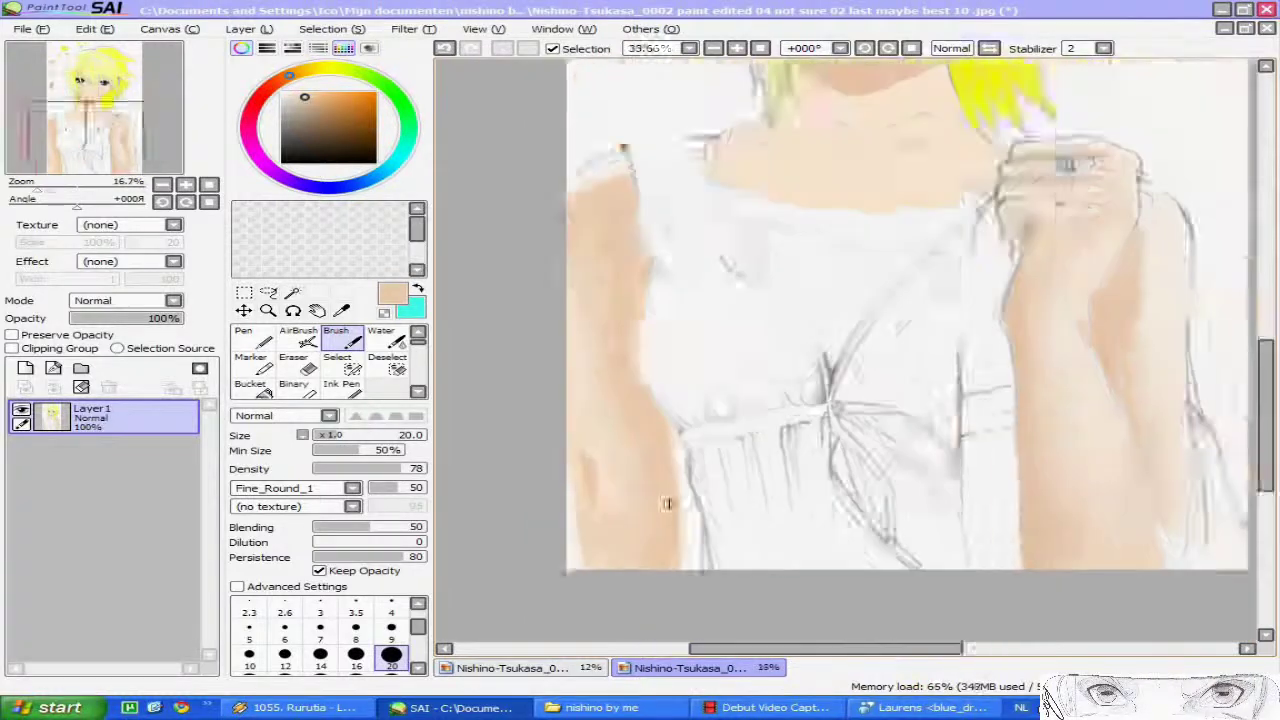
{"action": "left_click", "coordinate": [686, 503], "text": "alt"}
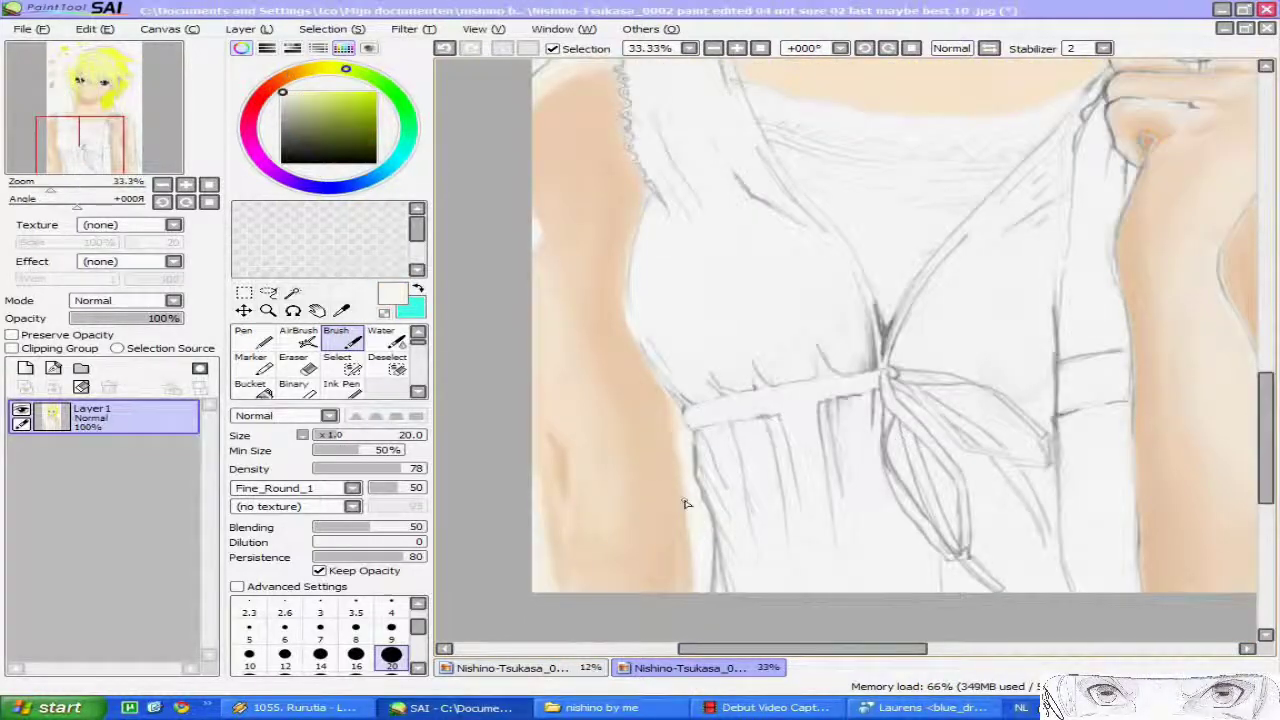
{"action": "key", "text": "ctrl+z"}
{"action": "left_click_drag", "start_coordinate": [688, 512], "coordinate": [693, 597]}
Draw the elbow crease on the hanging arm in a more saturated orange at brush size 9, undoing the last stroke
{"action": "left_click", "coordinate": [563, 569], "text": "alt"}
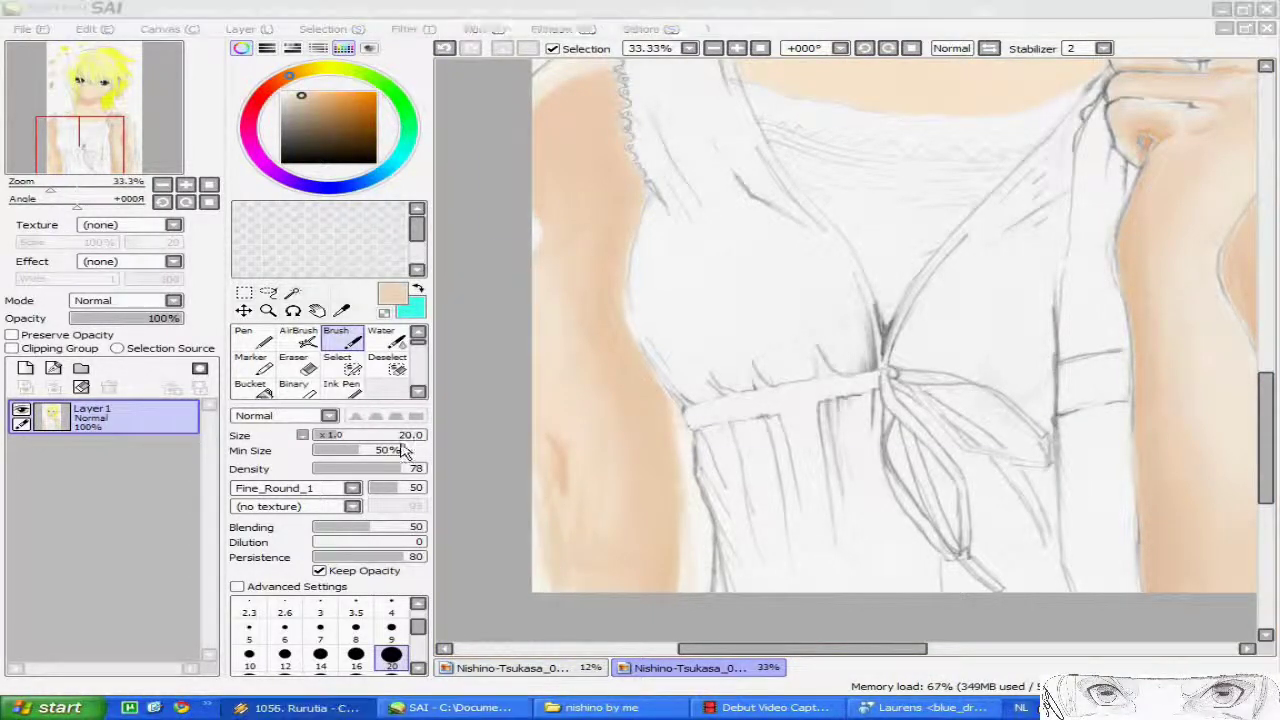
{"action": "left_click", "coordinate": [314, 97]}
{"action": "scroll", "coordinate": [662, 566], "scroll_direction": "down", "scroll_amount": 2}
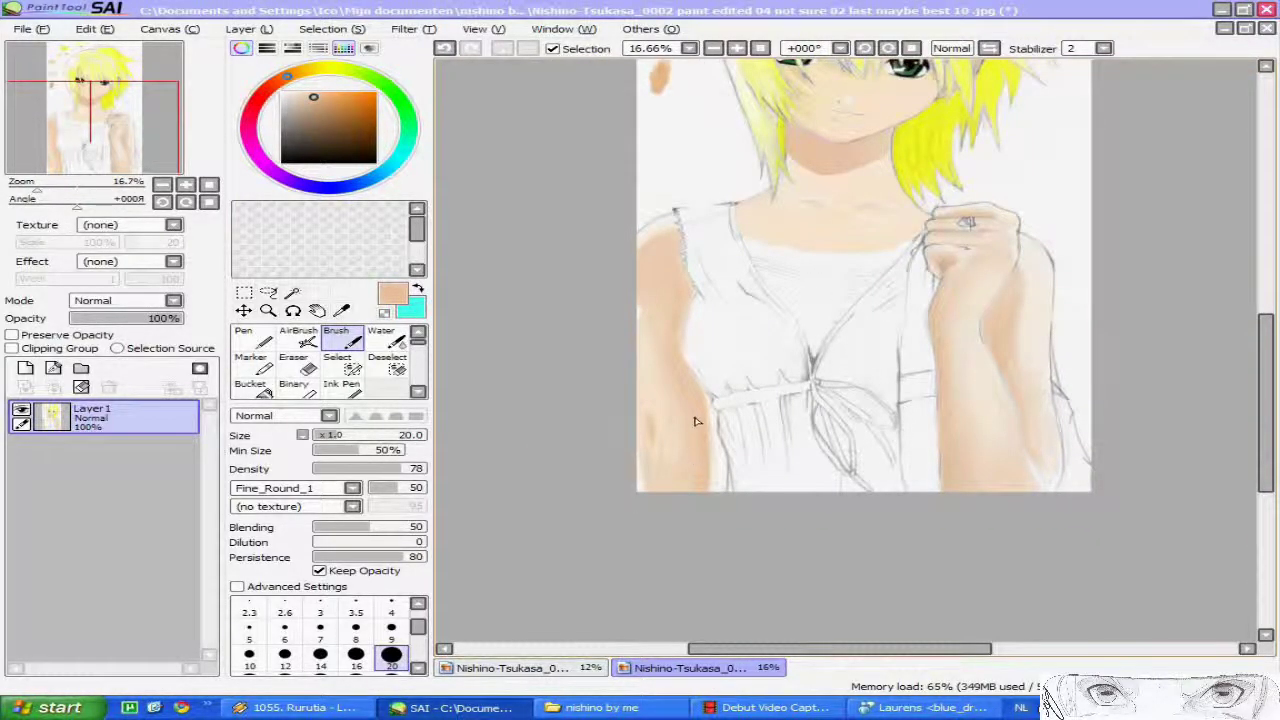
{"action": "scroll", "coordinate": [697, 421], "scroll_direction": "up", "scroll_amount": 3}
{"action": "left_click", "coordinate": [633, 372], "text": "alt"}
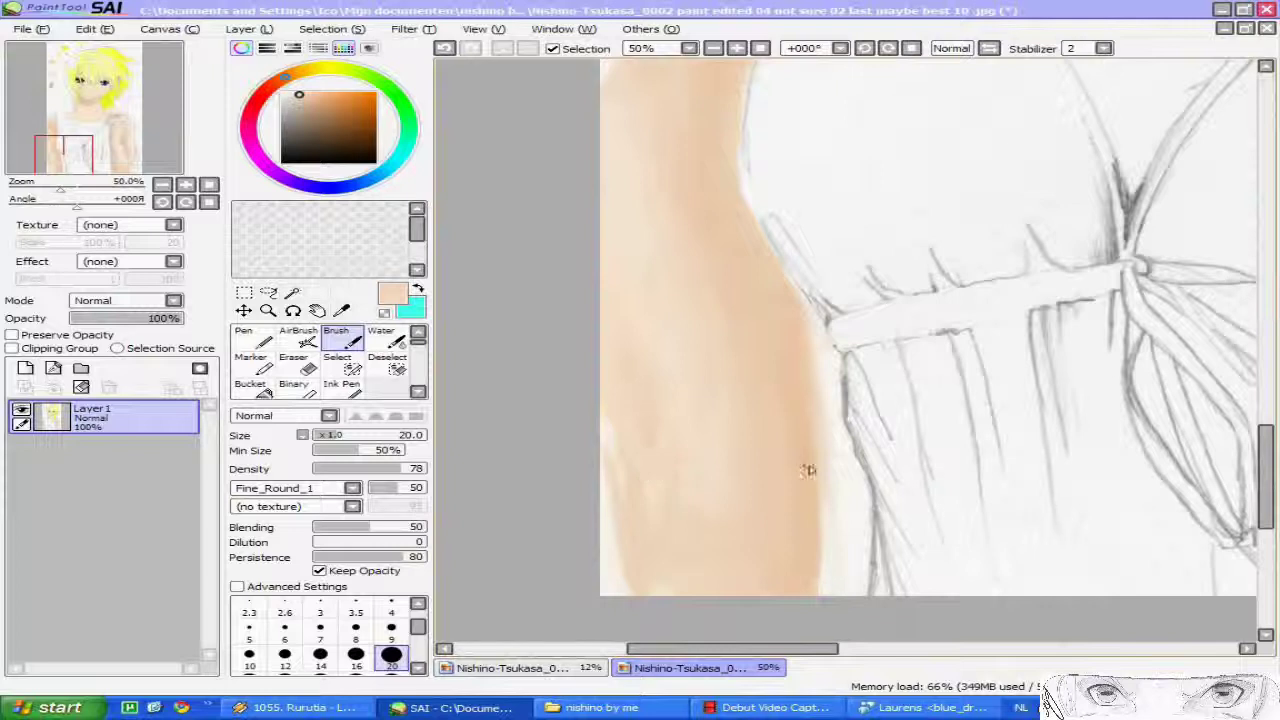
{"action": "right_click", "coordinate": [808, 470]}
{"action": "left_click", "coordinate": [391, 630]}
{"action": "left_click", "coordinate": [329, 97]}
{"action": "left_click_drag", "start_coordinate": [609, 383], "coordinate": [668, 495]}
{"action": "key", "text": "ctrl+z"}
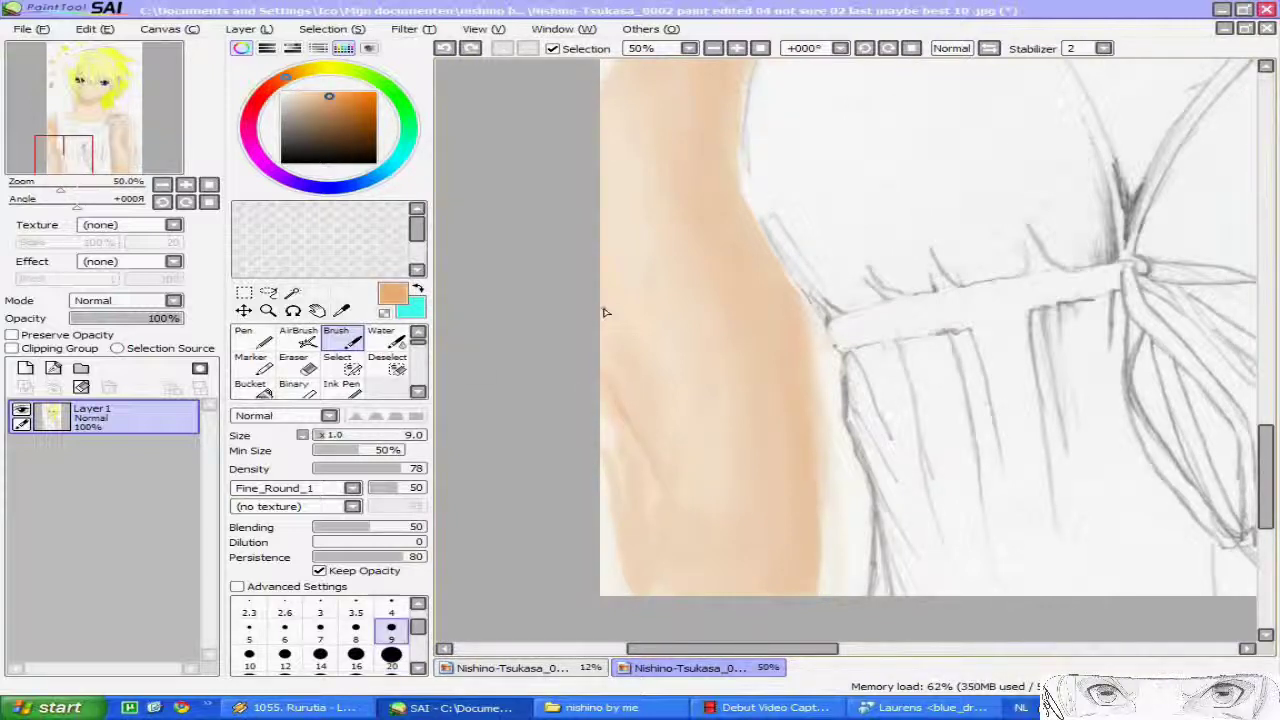
Rework and soften the elbow crease with skin tones sampled from the arm
{"action": "scroll", "coordinate": [604, 311], "scroll_direction": "down", "scroll_amount": 2}
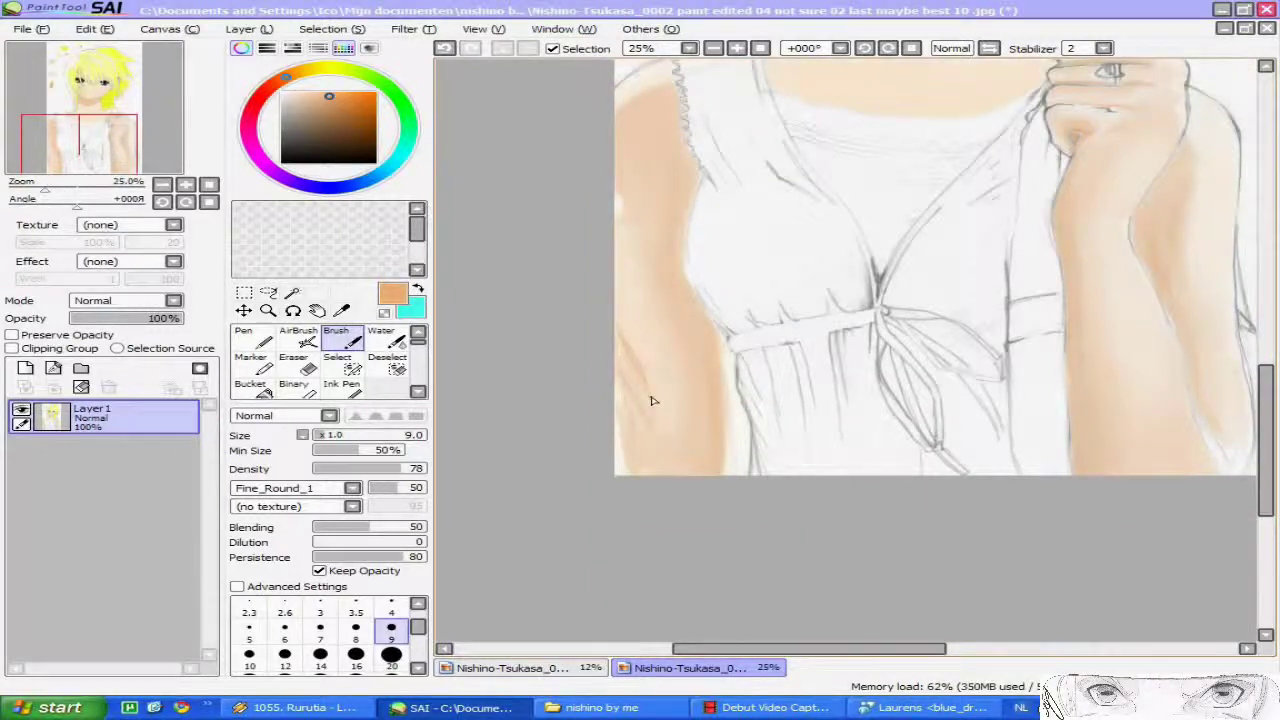
{"action": "scroll", "coordinate": [652, 400], "scroll_direction": "up", "scroll_amount": 3}
{"action": "right_click", "coordinate": [646, 468]}
{"action": "right_click", "coordinate": [588, 474]}
{"action": "left_click_drag", "start_coordinate": [566, 388], "coordinate": [590, 510]}
{"action": "left_click", "coordinate": [571, 352], "text": "alt"}
{"action": "scroll", "coordinate": [580, 455], "scroll_direction": "down", "scroll_amount": 5}
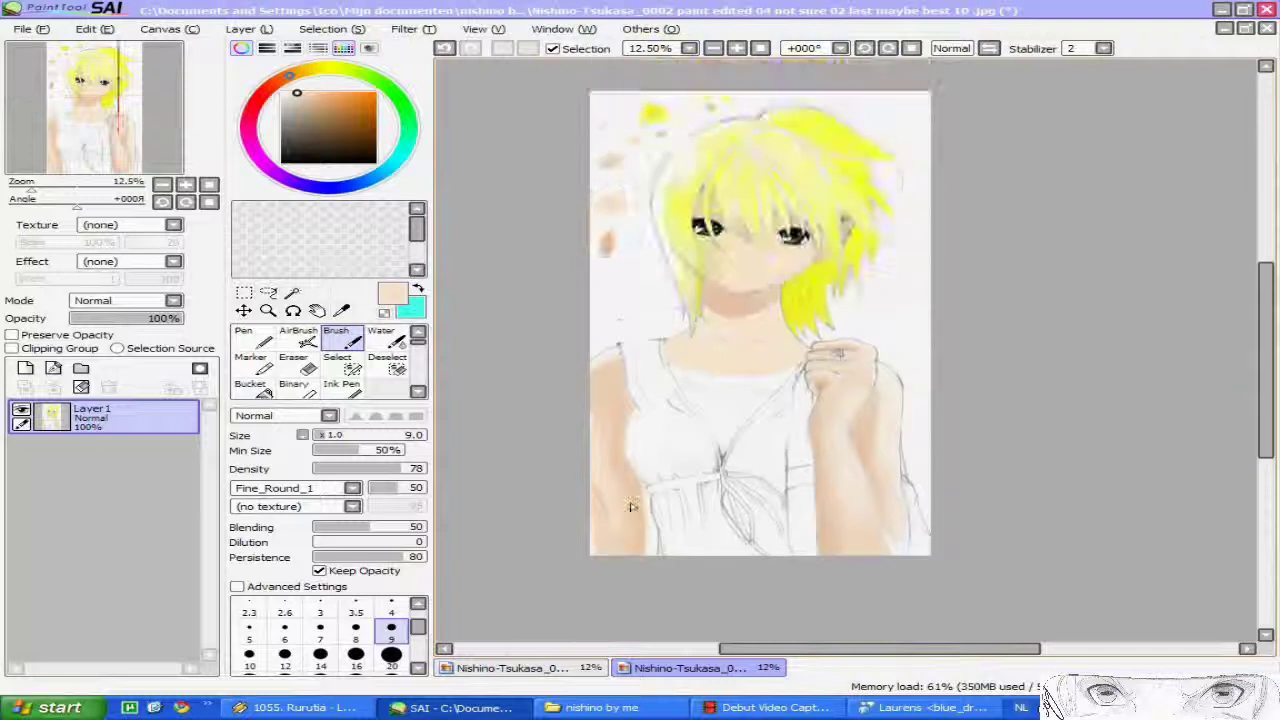
Extend the elbow crease down the hanging forearm and sample a darker skin tone from it
{"action": "scroll", "coordinate": [553, 440], "scroll_direction": "up", "scroll_amount": 4}
{"action": "left_click_drag", "start_coordinate": [598, 522], "coordinate": [627, 568]}
{"action": "right_click", "coordinate": [628, 566]}
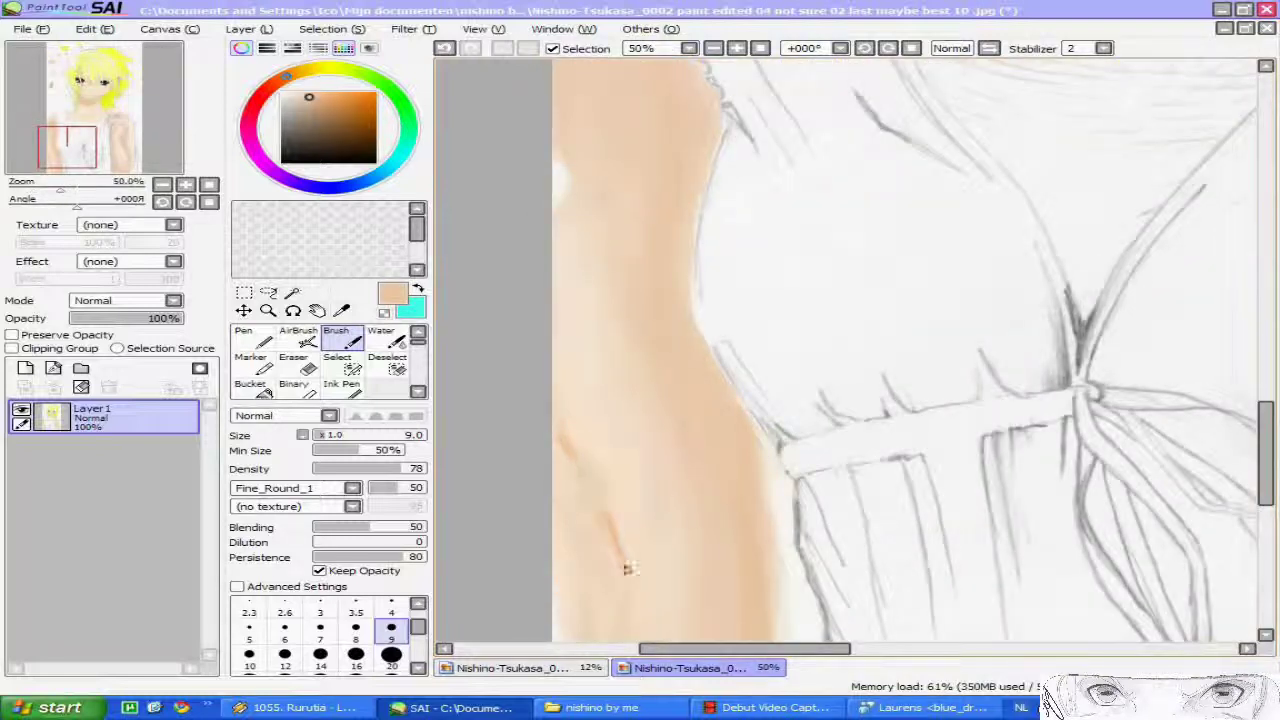
{"action": "scroll", "coordinate": [556, 525], "scroll_direction": "down", "scroll_amount": 1}
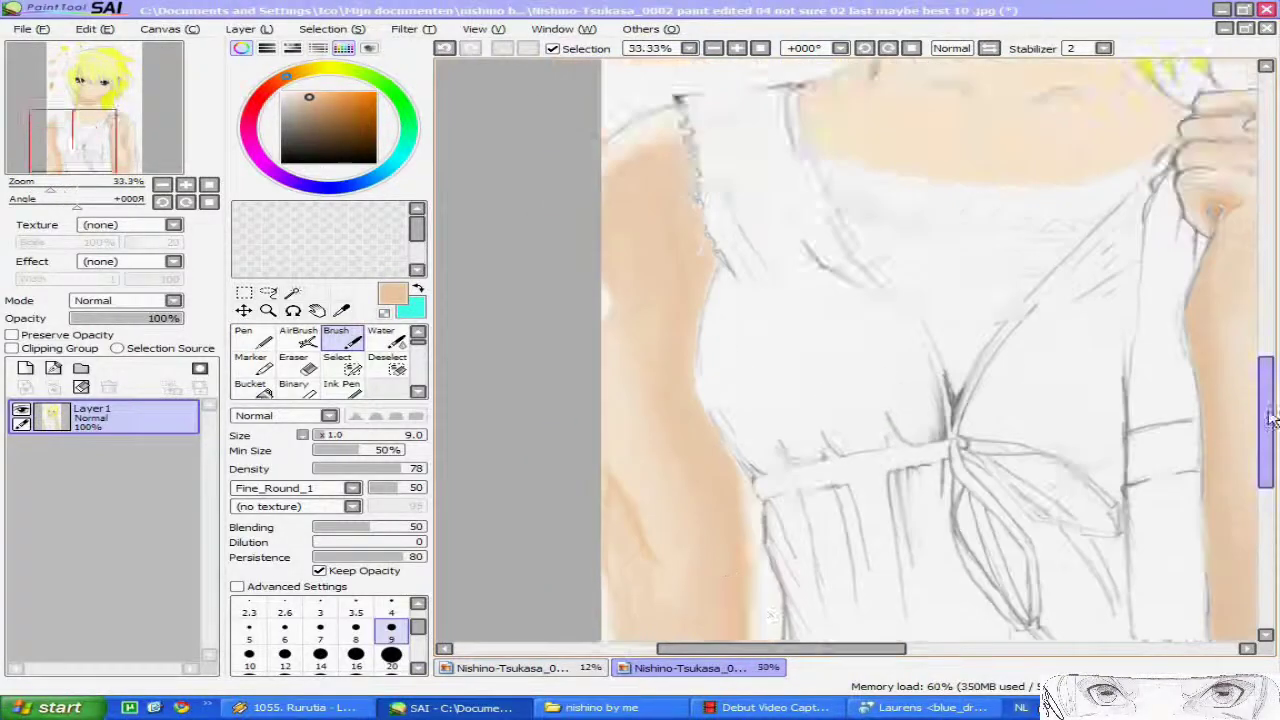
{"action": "scroll", "coordinate": [600, 487], "scroll_direction": "up", "scroll_amount": 3}
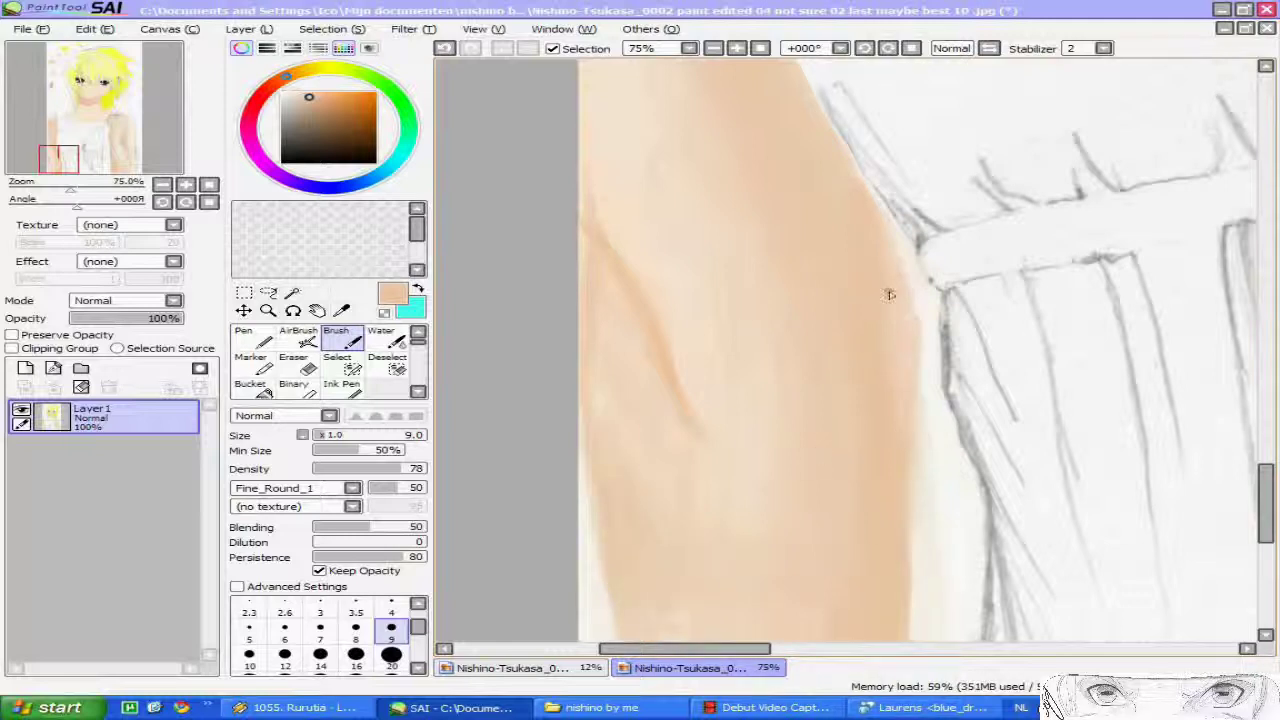
Straighten the hanging forearm's inner edge by painting over it with sampled off-white at brush size 9
{"action": "right_click", "coordinate": [933, 480]}
{"action": "left_click_drag", "start_coordinate": [918, 408], "coordinate": [903, 612]}
{"action": "scroll", "coordinate": [895, 628], "scroll_direction": "down", "scroll_amount": 5}
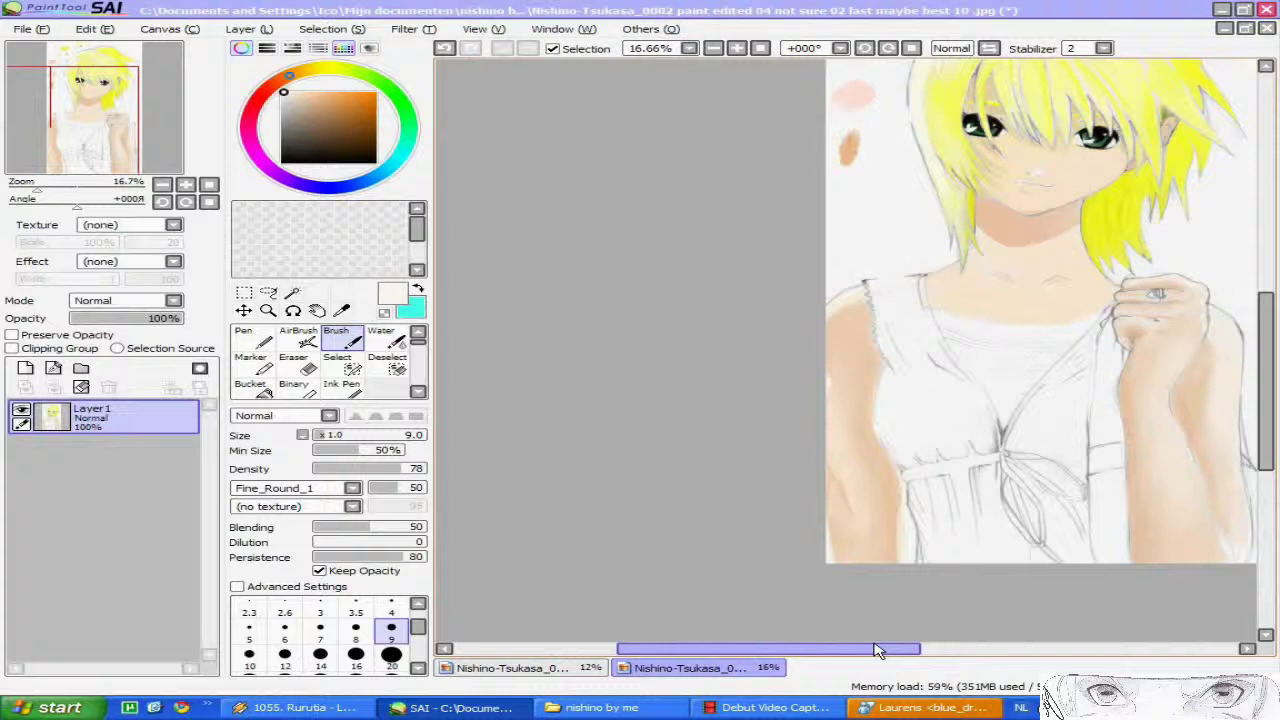
{"action": "scroll", "coordinate": [880, 652], "scroll_direction": "up", "scroll_amount": 1}
Switch to the messenger chat, send "lol it took her too long" and "xD", and return to SAI
{"action": "left_click", "coordinate": [925, 707]}
{"action": "left_click", "coordinate": [606, 543]}
{"action": "type", "text": "lol it took her too l"}
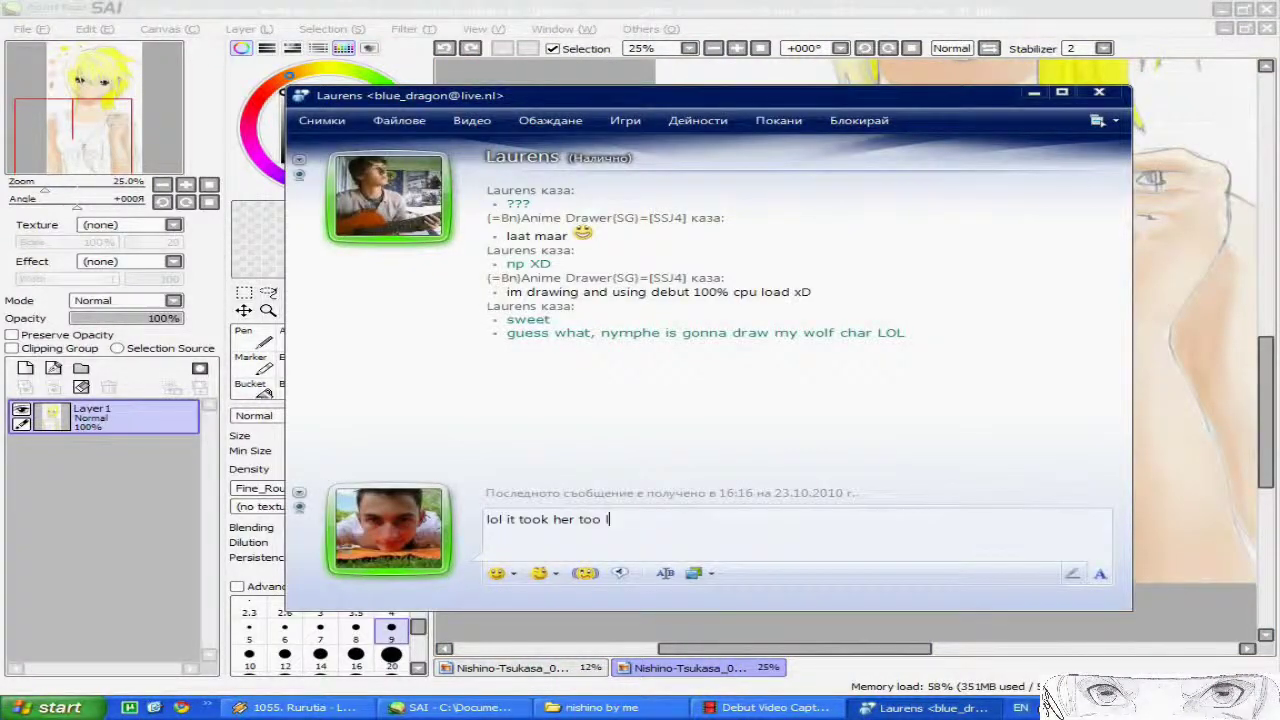
{"action": "key", "text": "Return"}
{"action": "left_click", "coordinate": [1068, 93]}
Touch up the lower end of the hanging forearm with a colour sampled beside it at brush size 9
{"action": "scroll", "coordinate": [895, 510], "scroll_direction": "up", "scroll_amount": 1}
{"action": "scroll", "coordinate": [870, 520], "scroll_direction": "down", "scroll_amount": 2}
{"action": "scroll", "coordinate": [723, 524], "scroll_direction": "up", "scroll_amount": 3}
{"action": "right_click", "coordinate": [718, 530]}
{"action": "right_click", "coordinate": [716, 579]}
{"action": "left_click_drag", "start_coordinate": [701, 594], "coordinate": [699, 500]}
{"action": "scroll", "coordinate": [755, 504], "scroll_direction": "down", "scroll_amount": 3}
{"action": "left_click_drag", "start_coordinate": [800, 649], "coordinate": [849, 649]}
Switch to the messenger chat and send "yes u did", "but u forgot" and "i was there"
{"action": "left_click", "coordinate": [925, 707]}
{"action": "left_click", "coordinate": [791, 535]}
{"action": "type", "text": "yes u did"}
{"action": "key", "text": "Return"}
{"action": "type", "text": "but u forgot"}
{"action": "key", "text": "Return"}
{"action": "type", "text": "i was there"}
{"action": "key", "text": "Return"}
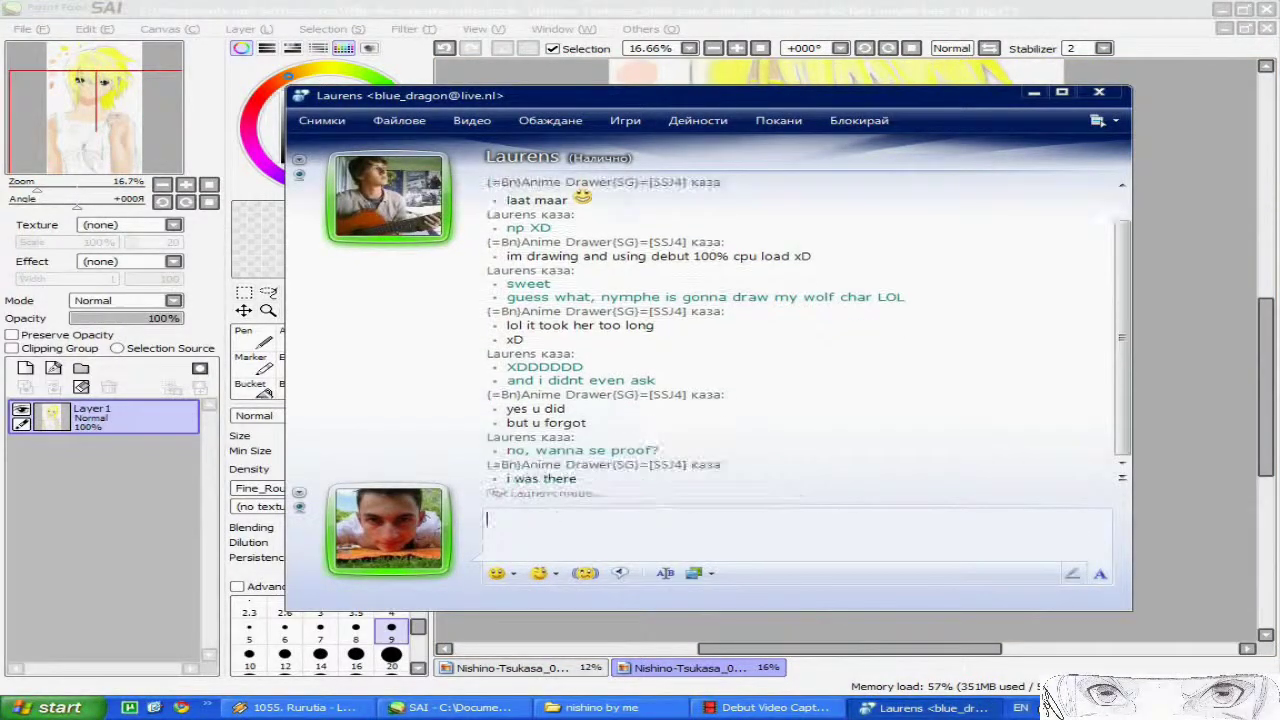
Send "jonge" in the messenger chat and return to SAI
{"action": "type", "text": "jonge"}
{"action": "key", "text": "Return"}
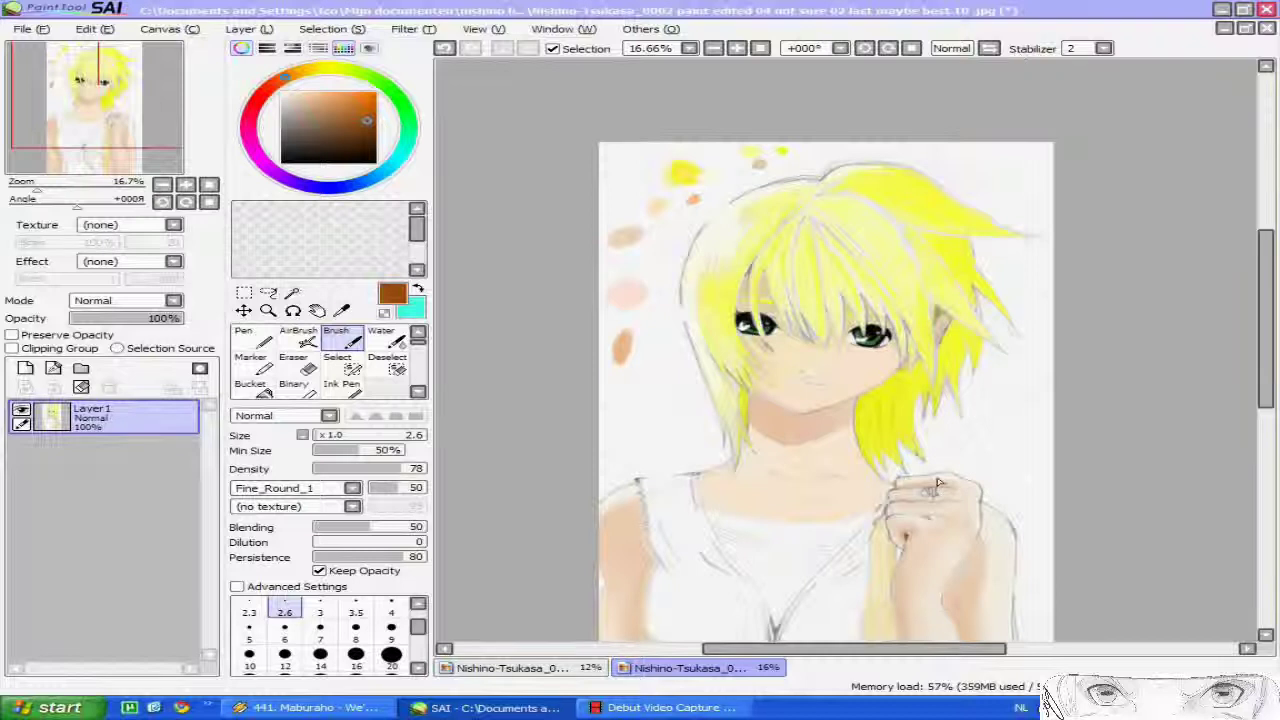
Fill the narrow area outside the raised arm's elbow with tan sampled from the strip beside the forearm, at brush size 20
{"action": "scroll", "coordinate": [838, 457], "scroll_direction": "up", "scroll_amount": 5}
{"action": "right_click", "coordinate": [629, 460]}
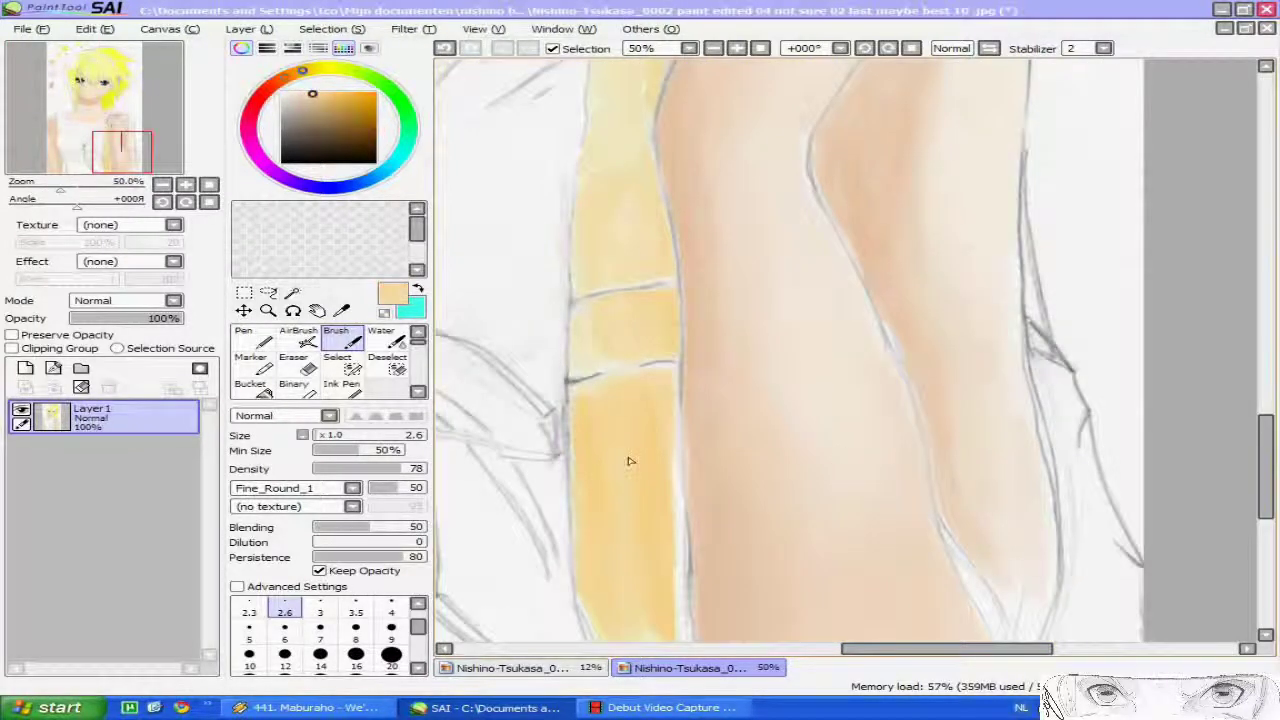
{"action": "left_click", "coordinate": [391, 656]}
{"action": "left_click_drag", "start_coordinate": [1076, 594], "coordinate": [1072, 502]}
{"action": "left_click_drag", "start_coordinate": [1043, 373], "coordinate": [1067, 512]}
{"action": "mouse_move", "coordinate": [1053, 424]}
{"action": "left_mouse_down"}
{"action": "mouse_move", "coordinate": [1100, 610]}
{"action": "mouse_move", "coordinate": [1110, 545]}
{"action": "mouse_move", "coordinate": [1126, 632]}
{"action": "left_mouse_up"}
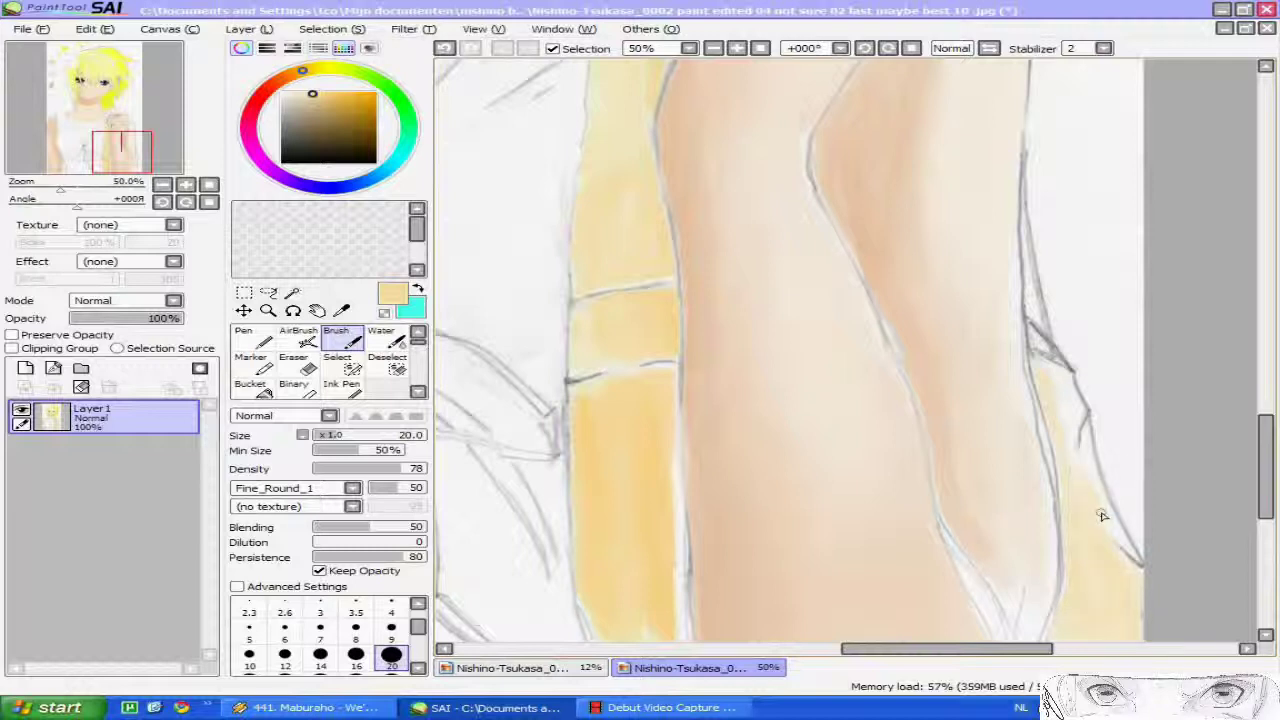
{"action": "left_click_drag", "start_coordinate": [1091, 453], "coordinate": [1065, 378]}
Shade the outer edge of the area beside the elbow with a more saturated golden tan at brush size 4
{"action": "scroll", "coordinate": [1112, 520], "scroll_direction": "down", "scroll_amount": 2}
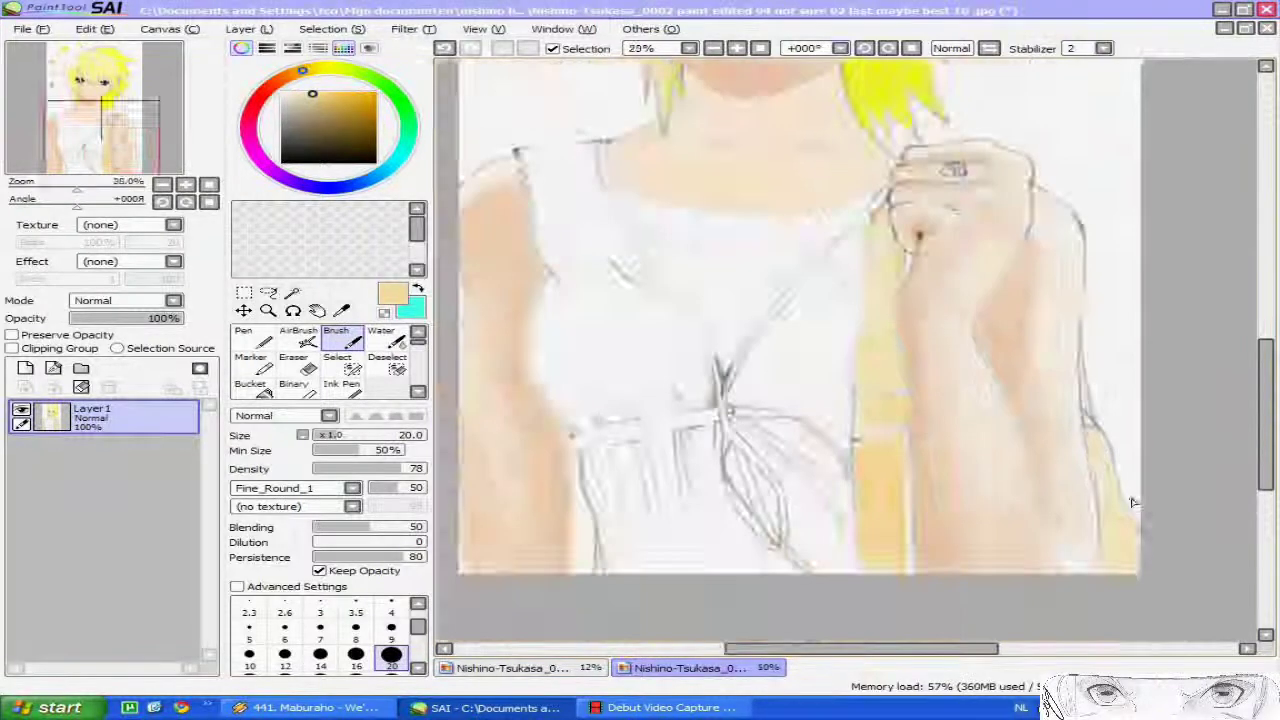
{"action": "scroll", "coordinate": [1125, 503], "scroll_direction": "up", "scroll_amount": 4}
{"action": "left_click", "coordinate": [391, 631]}
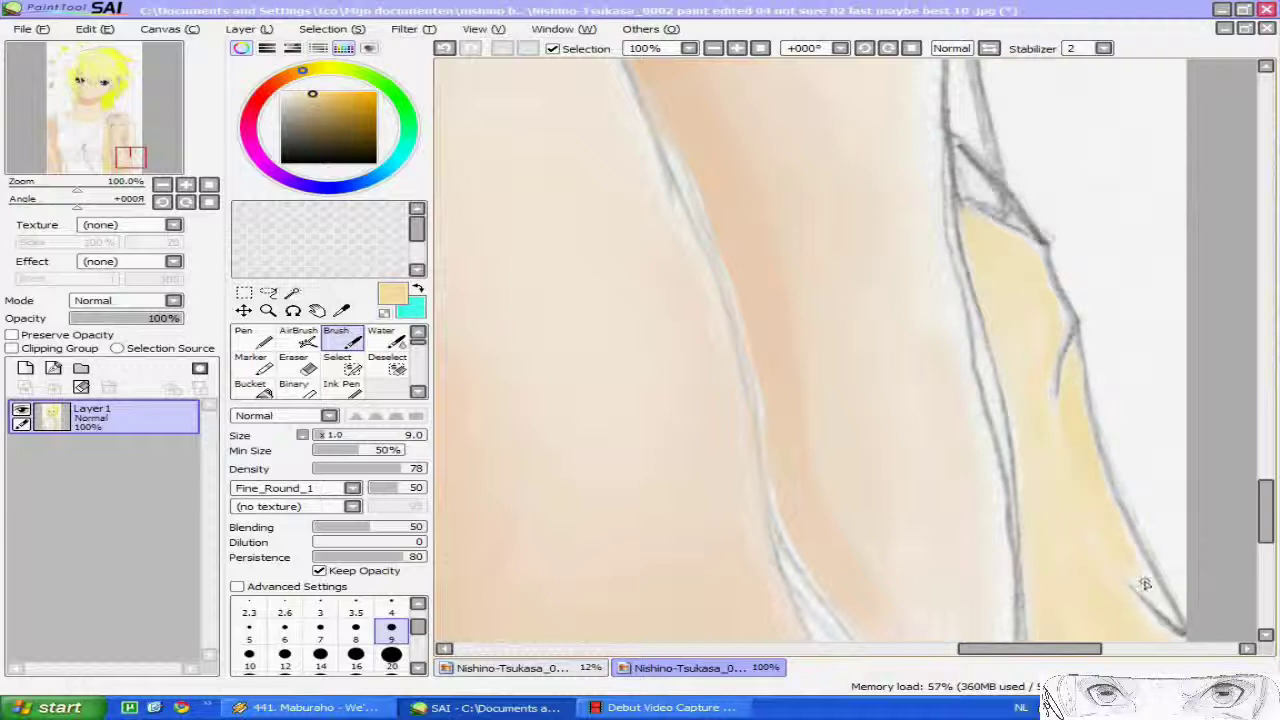
{"action": "left_click", "coordinate": [339, 93]}
{"action": "key", "text": "bracketleft"}
{"action": "key", "text": "bracketleft"}
{"action": "key", "text": "bracketleft"}
{"action": "key", "text": "bracketleft"}
{"action": "key", "text": "bracketleft"}
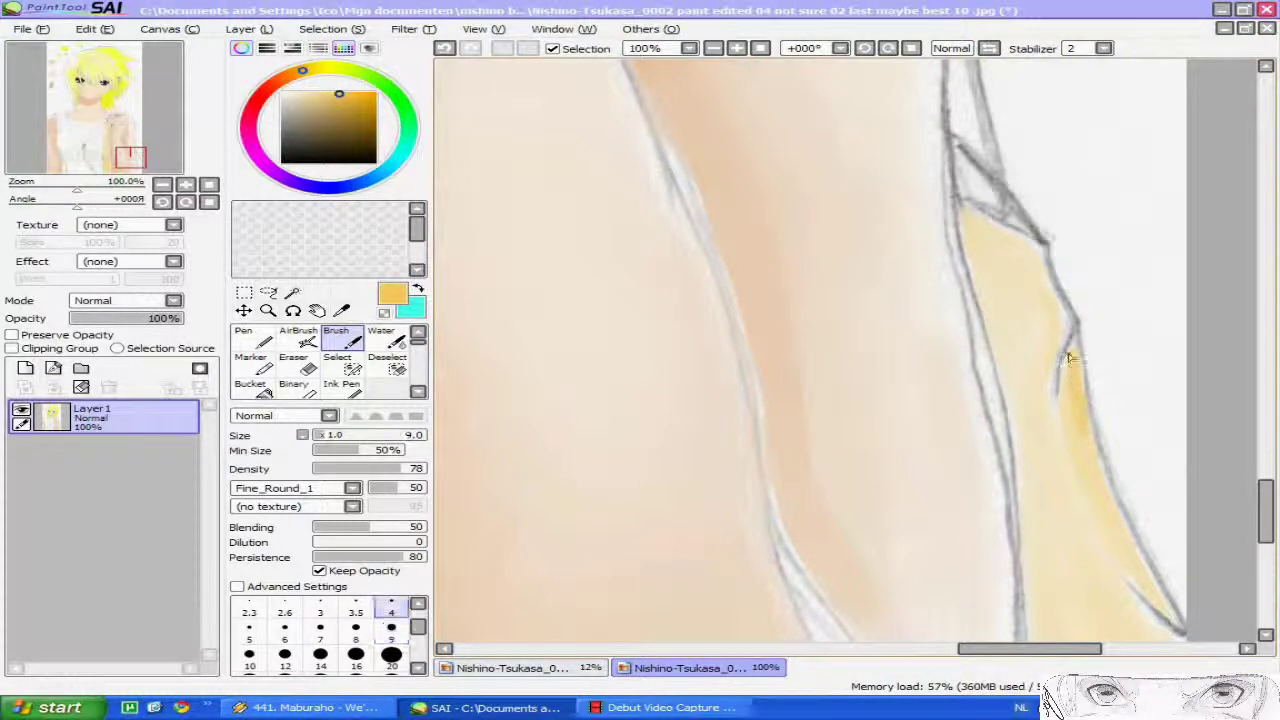
{"action": "mouse_move", "coordinate": [1095, 457]}
{"action": "left_mouse_down"}
{"action": "mouse_move", "coordinate": [1171, 611]}
{"action": "mouse_move", "coordinate": [1102, 494]}
{"action": "mouse_move", "coordinate": [1113, 545]}
{"action": "left_mouse_up"}
{"action": "left_click_drag", "start_coordinate": [1097, 487], "coordinate": [1097, 512]}
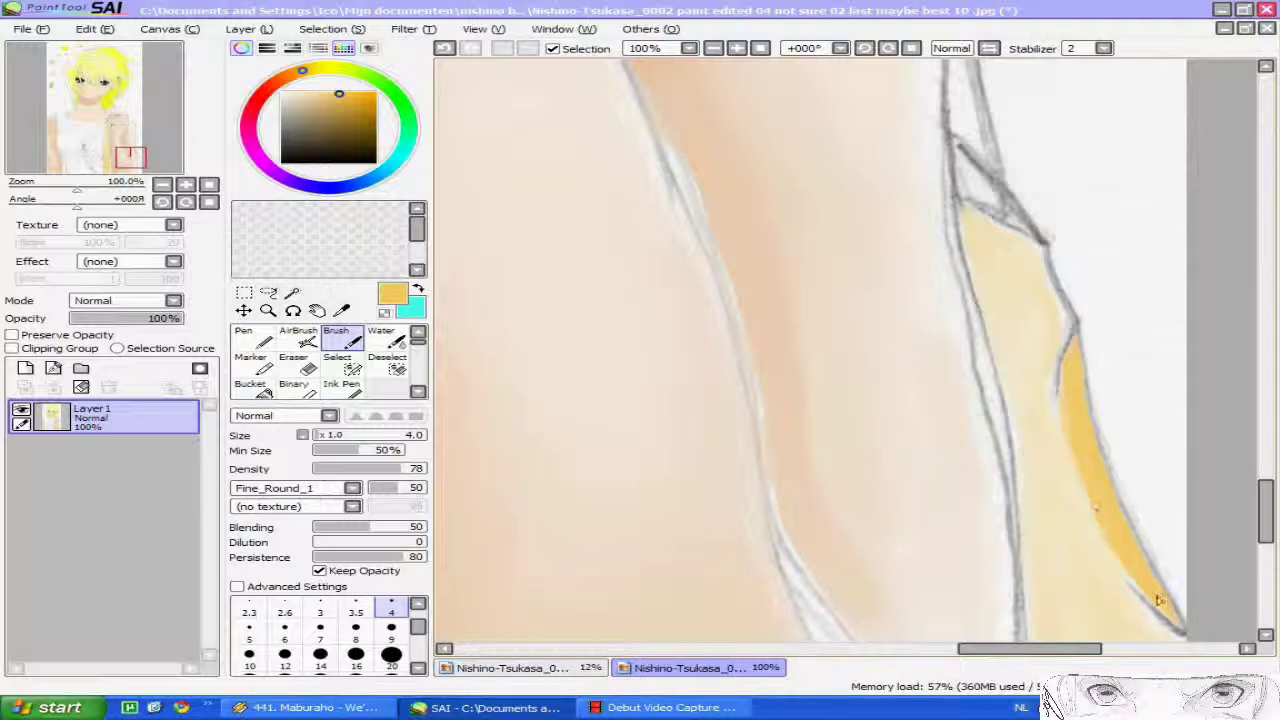
Paint the upper part of the area beside the elbow with a sampled mid tan, up to its outlines, at brush size 4
{"action": "left_click", "coordinate": [1065, 440], "text": "alt"}
{"action": "mouse_move", "coordinate": [1078, 470]}
{"action": "left_mouse_down"}
{"action": "mouse_move", "coordinate": [1048, 407]}
{"action": "mouse_move", "coordinate": [1016, 396]}
{"action": "mouse_move", "coordinate": [1012, 421]}
{"action": "mouse_move", "coordinate": [1045, 444]}
{"action": "mouse_move", "coordinate": [1043, 335]}
{"action": "mouse_move", "coordinate": [1034, 417]}
{"action": "mouse_move", "coordinate": [1055, 320]}
{"action": "mouse_move", "coordinate": [1019, 306]}
{"action": "mouse_move", "coordinate": [1008, 372]}
{"action": "left_mouse_up"}
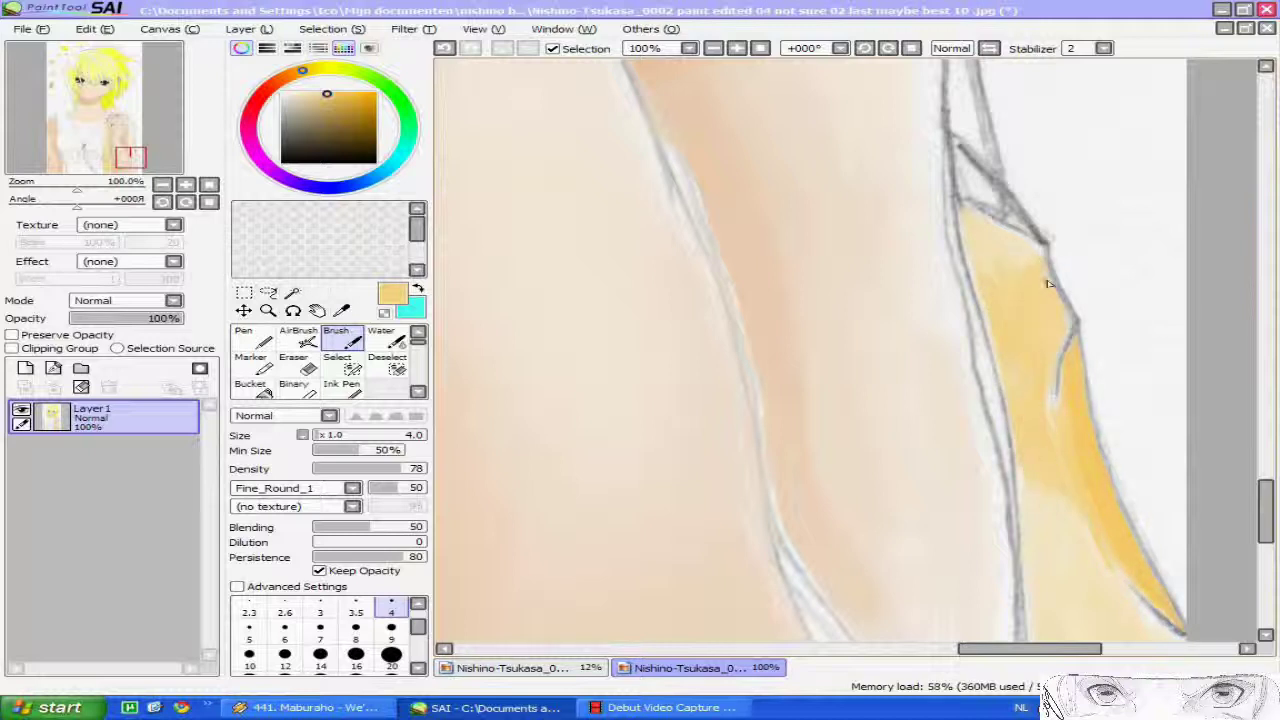
{"action": "scroll", "coordinate": [1077, 554], "scroll_direction": "down", "scroll_amount": 3}
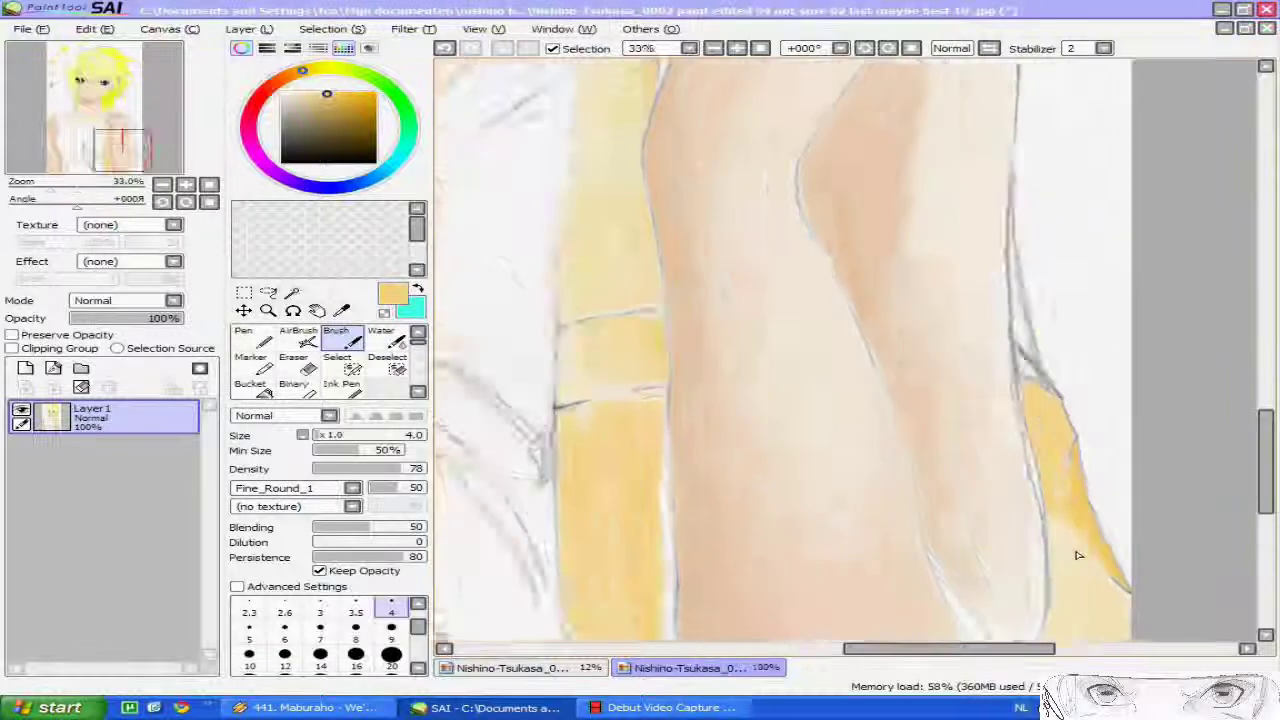
{"action": "scroll", "coordinate": [1071, 509], "scroll_direction": "up", "scroll_amount": 3}
{"action": "left_click_drag", "start_coordinate": [996, 404], "coordinate": [1027, 550]}
{"action": "left_click_drag", "start_coordinate": [1012, 476], "coordinate": [968, 319]}
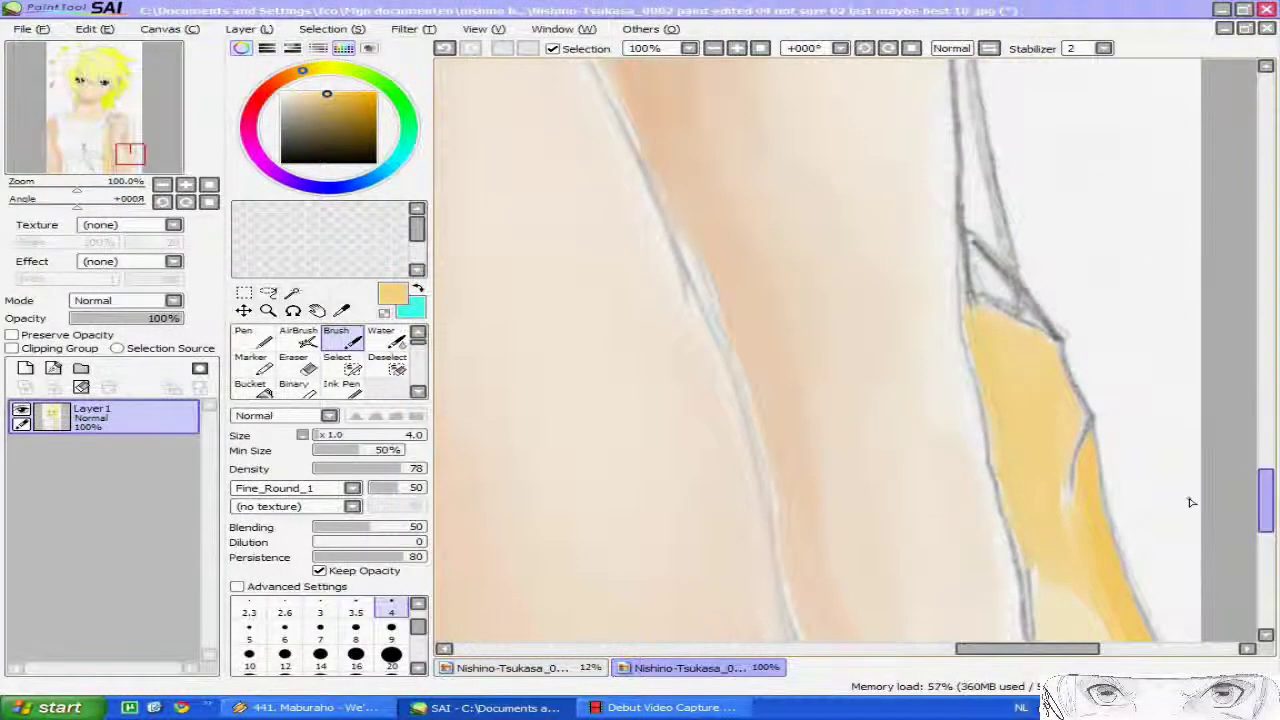
Extend the mid tan down to the canvas edge beside the elbow and blend it with a colour sampled there
{"action": "scroll", "coordinate": [1184, 568], "scroll_direction": "down", "scroll_amount": 5}
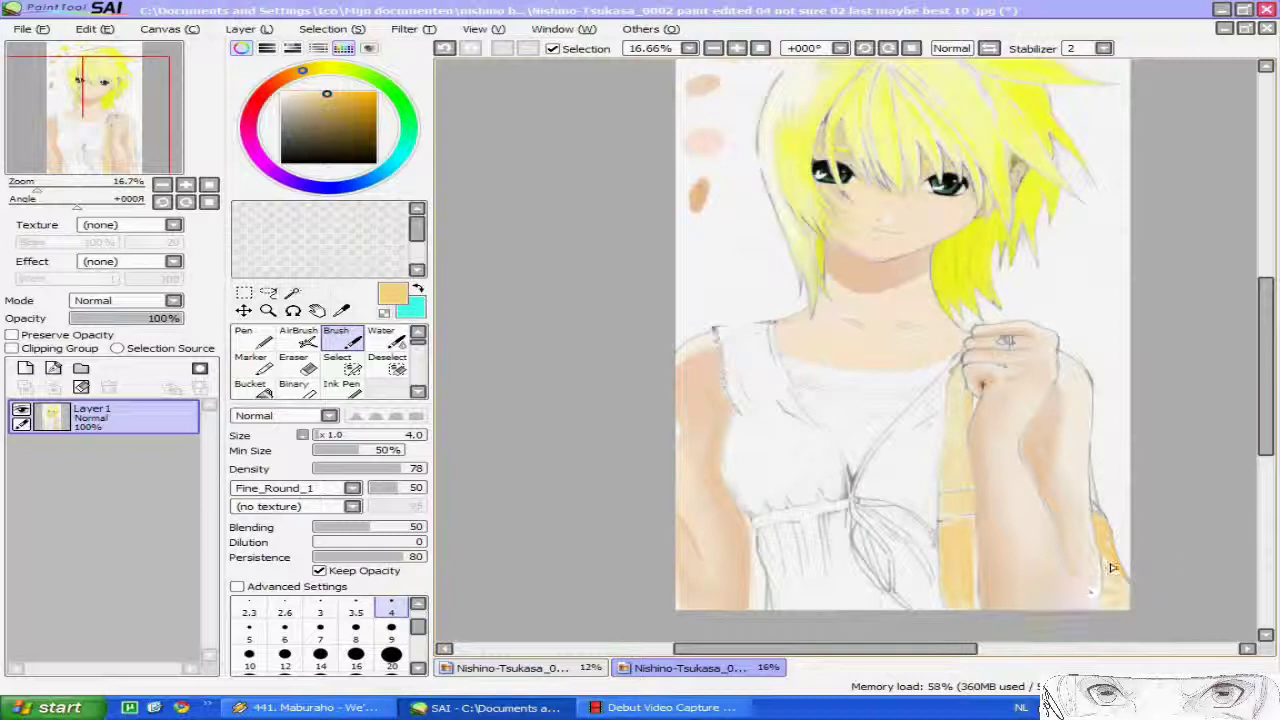
{"action": "scroll", "coordinate": [1138, 590], "scroll_direction": "up", "scroll_amount": 4}
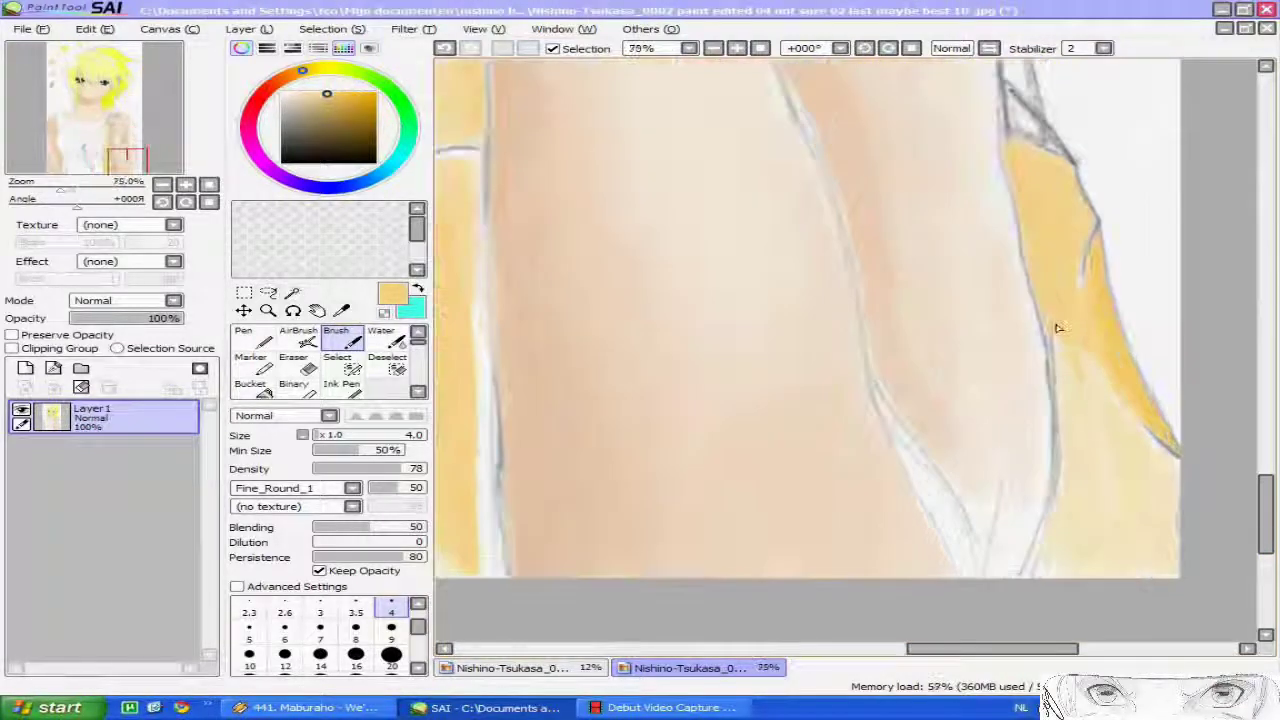
{"action": "mouse_move", "coordinate": [1130, 475]}
{"action": "left_mouse_down"}
{"action": "mouse_move", "coordinate": [1096, 477]}
{"action": "mouse_move", "coordinate": [1067, 393]}
{"action": "mouse_move", "coordinate": [1132, 518]}
{"action": "mouse_move", "coordinate": [1160, 491]}
{"action": "mouse_move", "coordinate": [1173, 540]}
{"action": "mouse_move", "coordinate": [1158, 548]}
{"action": "mouse_move", "coordinate": [1134, 507]}
{"action": "mouse_move", "coordinate": [1128, 566]}
{"action": "mouse_move", "coordinate": [1110, 482]}
{"action": "left_mouse_up"}
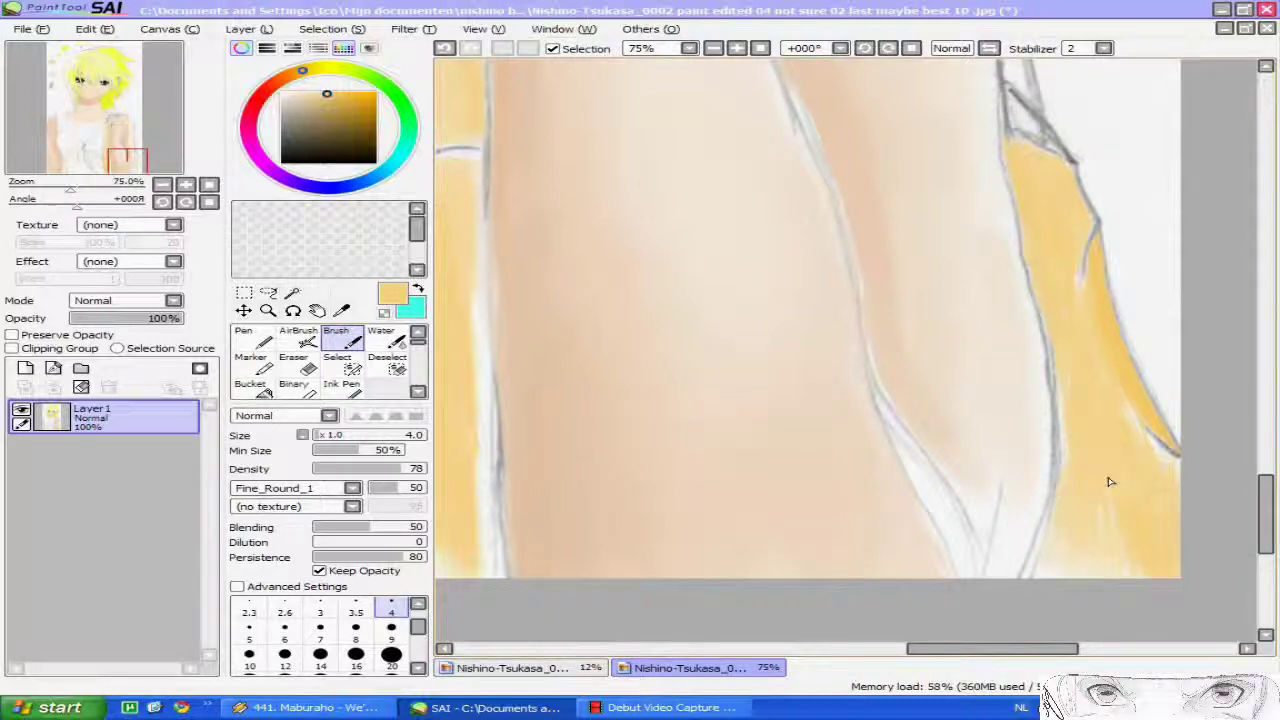
{"action": "left_click_drag", "start_coordinate": [1104, 587], "coordinate": [1042, 578]}
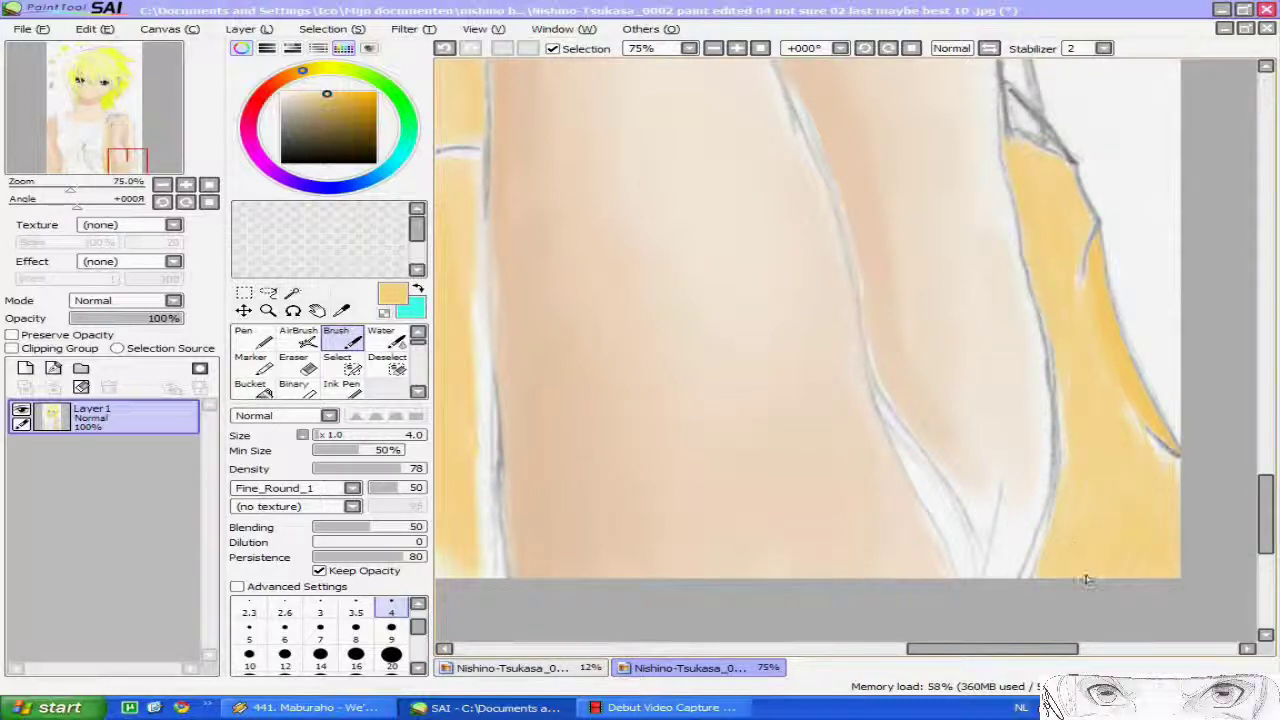
{"action": "right_click", "coordinate": [1129, 388]}
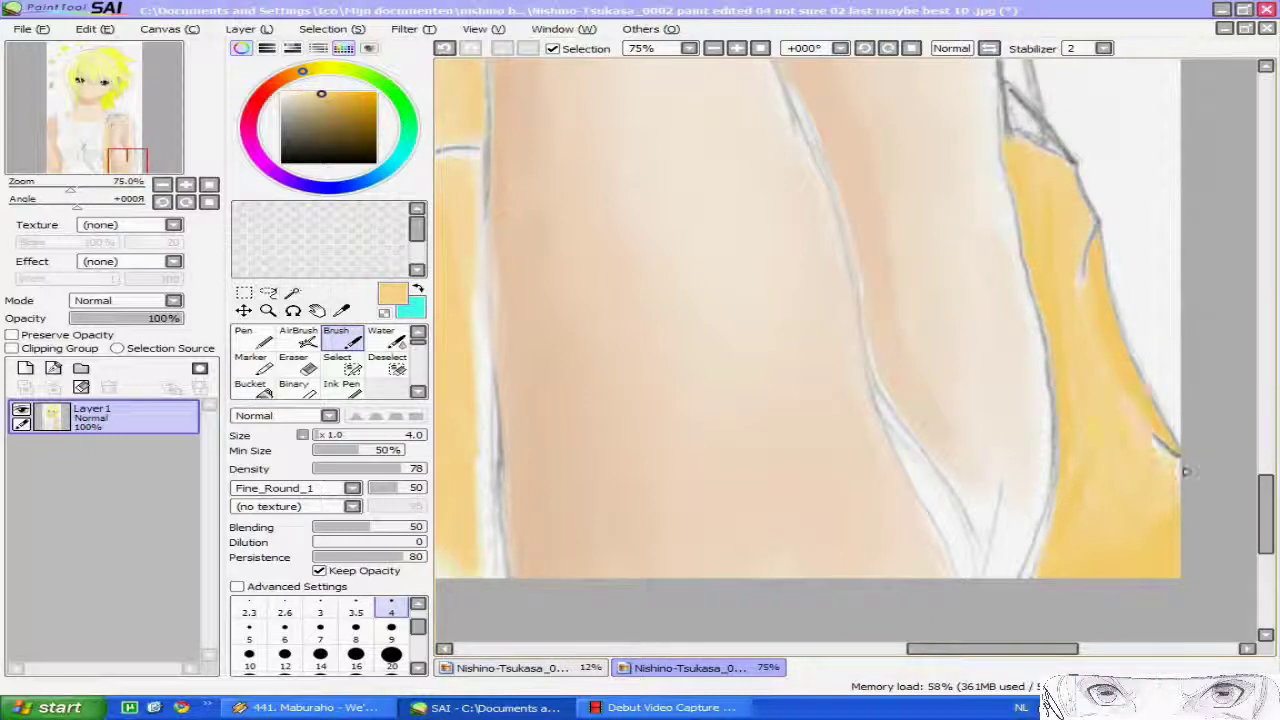
Paint over the strip between the bodice and the raised forearm with light tan at brush size 9, following the forearm's outline
{"action": "scroll", "coordinate": [1000, 510], "scroll_direction": "down", "scroll_amount": 4}
{"action": "scroll", "coordinate": [949, 514], "scroll_direction": "up", "scroll_amount": 5}
{"action": "left_click", "coordinate": [391, 631]}
{"action": "left_click_drag", "start_coordinate": [940, 408], "coordinate": [952, 522]}
{"action": "left_click_drag", "start_coordinate": [944, 578], "coordinate": [946, 620]}
{"action": "mouse_move", "coordinate": [942, 591]}
{"action": "left_mouse_down"}
{"action": "mouse_move", "coordinate": [937, 449]}
{"action": "mouse_move", "coordinate": [957, 522]}
{"action": "left_mouse_up"}
{"action": "mouse_move", "coordinate": [960, 484]}
{"action": "left_mouse_down"}
{"action": "mouse_move", "coordinate": [967, 535]}
{"action": "mouse_move", "coordinate": [930, 540]}
{"action": "left_mouse_up"}
{"action": "scroll", "coordinate": [938, 171], "scroll_direction": "down", "scroll_amount": 2}
{"action": "scroll", "coordinate": [938, 174], "scroll_direction": "up", "scroll_amount": 3}
{"action": "mouse_move", "coordinate": [938, 280]}
{"action": "left_mouse_down"}
{"action": "mouse_move", "coordinate": [935, 390]}
{"action": "mouse_move", "coordinate": [962, 564]}
{"action": "mouse_move", "coordinate": [962, 478]}
{"action": "left_mouse_up"}
{"action": "scroll", "coordinate": [884, 261], "scroll_direction": "down", "scroll_amount": 4}
{"action": "scroll", "coordinate": [884, 261], "scroll_direction": "up", "scroll_amount": 2}
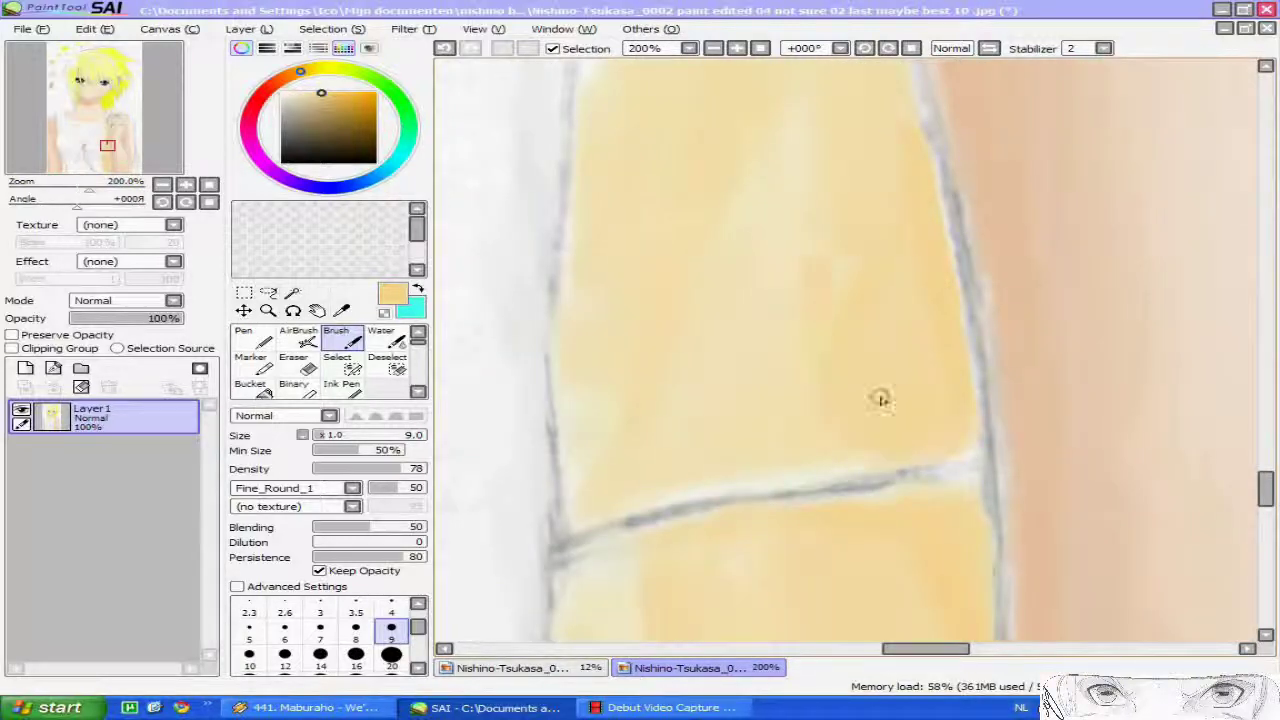
{"action": "scroll", "coordinate": [903, 211], "scroll_direction": "up", "scroll_amount": 1}
{"action": "left_click_drag", "start_coordinate": [918, 82], "coordinate": [926, 134]}
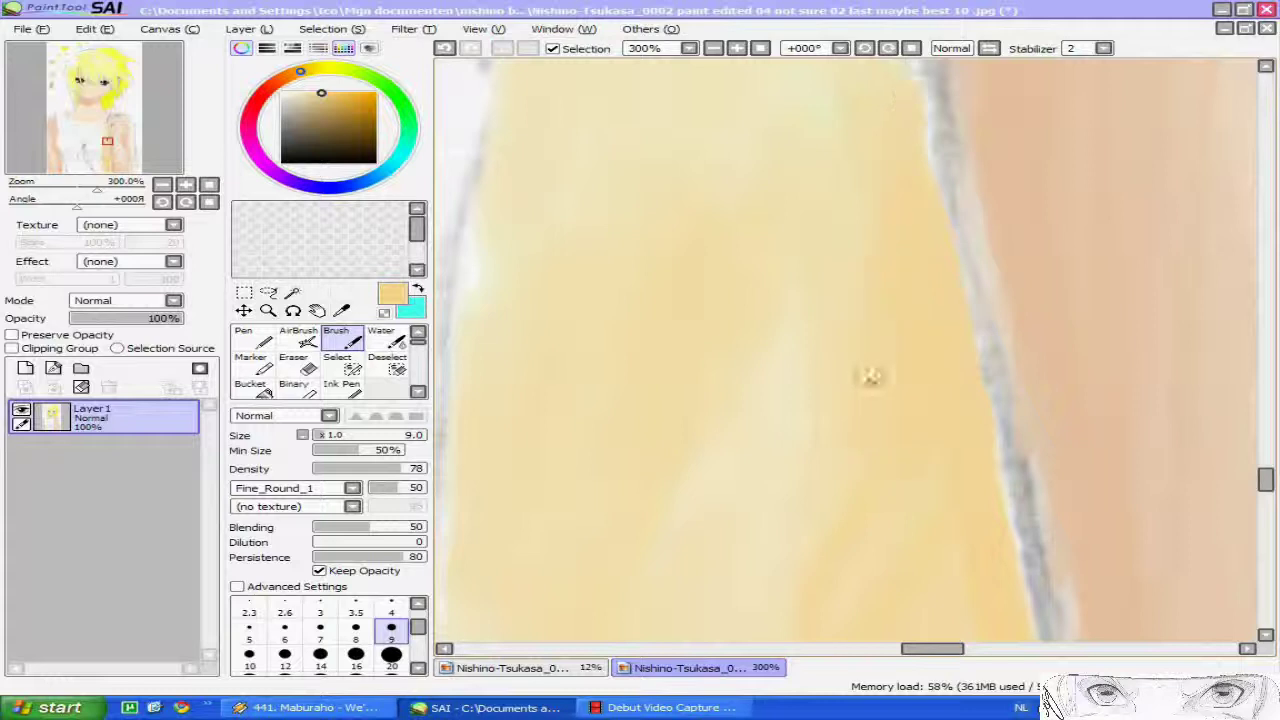
Even out the lower end of the strip beside the forearm with the same tan at brush size 9
{"action": "scroll", "coordinate": [955, 502], "scroll_direction": "down", "scroll_amount": 7}
{"action": "left_click_drag", "start_coordinate": [1266, 386], "coordinate": [1266, 438]}
{"action": "scroll", "coordinate": [919, 518], "scroll_direction": "up", "scroll_amount": 4}
{"action": "mouse_move", "coordinate": [887, 468]}
{"action": "left_mouse_down"}
{"action": "mouse_move", "coordinate": [895, 504]}
{"action": "mouse_move", "coordinate": [969, 502]}
{"action": "left_mouse_up"}
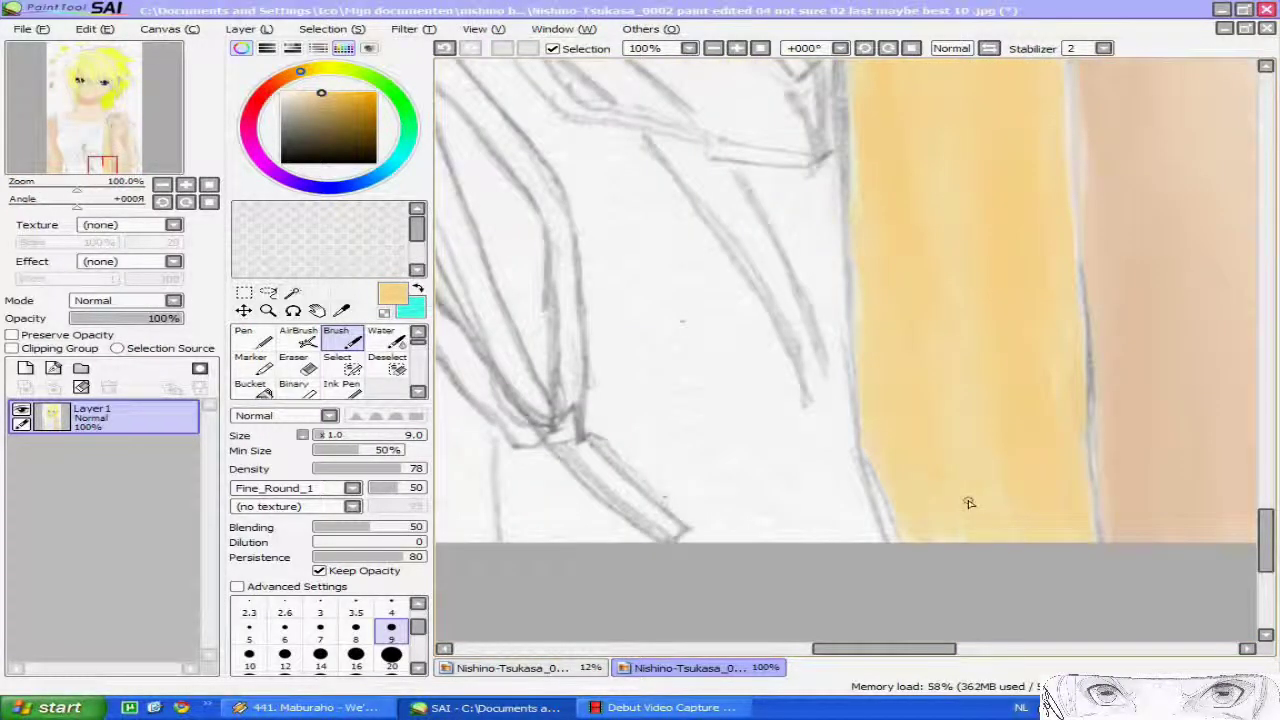
Fill the thin sliver at the lower outer edge of the forearm strip with a deeper golden tan at brush size 3
{"action": "left_click_drag", "start_coordinate": [351, 104], "coordinate": [343, 96]}
{"action": "scroll", "coordinate": [874, 488], "scroll_direction": "up", "scroll_amount": 3}
{"action": "left_click_drag", "start_coordinate": [881, 486], "coordinate": [916, 612]}
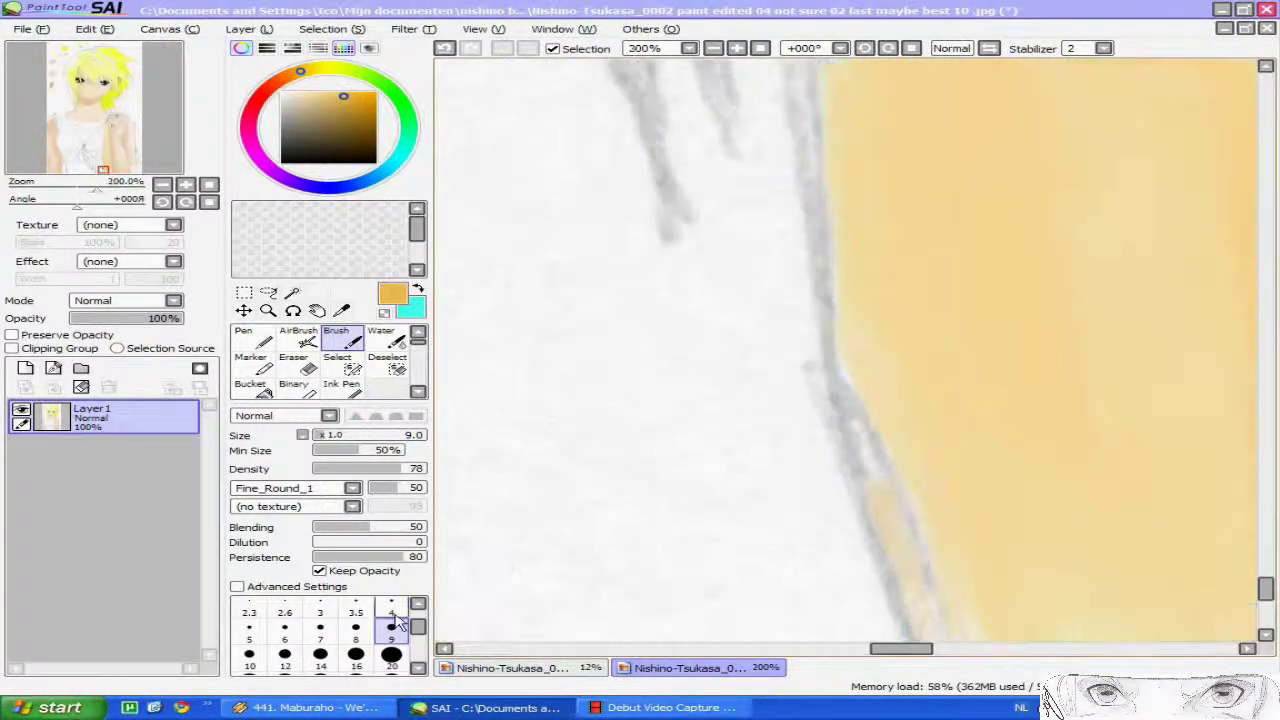
{"action": "left_click", "coordinate": [391, 657]}
{"action": "left_click", "coordinate": [320, 606]}
{"action": "left_click_drag", "start_coordinate": [852, 432], "coordinate": [930, 634]}
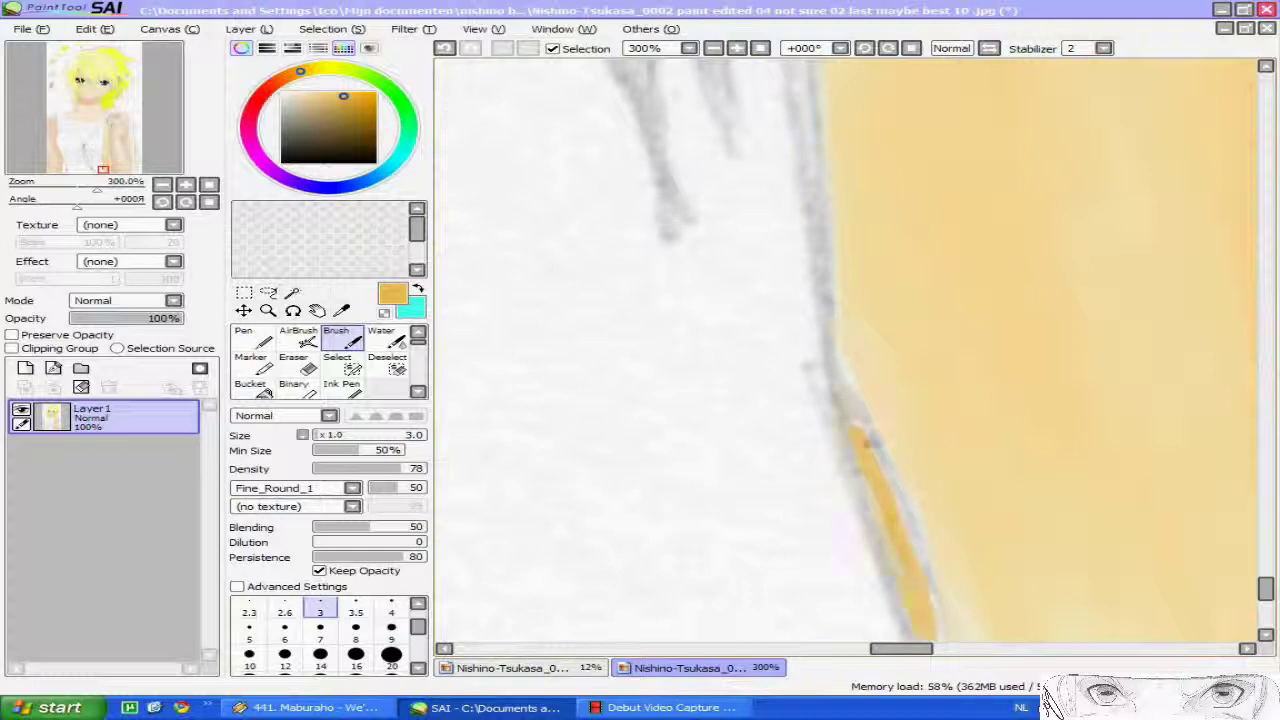
{"action": "left_click_drag", "start_coordinate": [848, 400], "coordinate": [929, 609]}
{"action": "left_click_drag", "start_coordinate": [829, 306], "coordinate": [903, 554]}
{"action": "scroll", "coordinate": [903, 554], "scroll_direction": "down", "scroll_amount": 1}
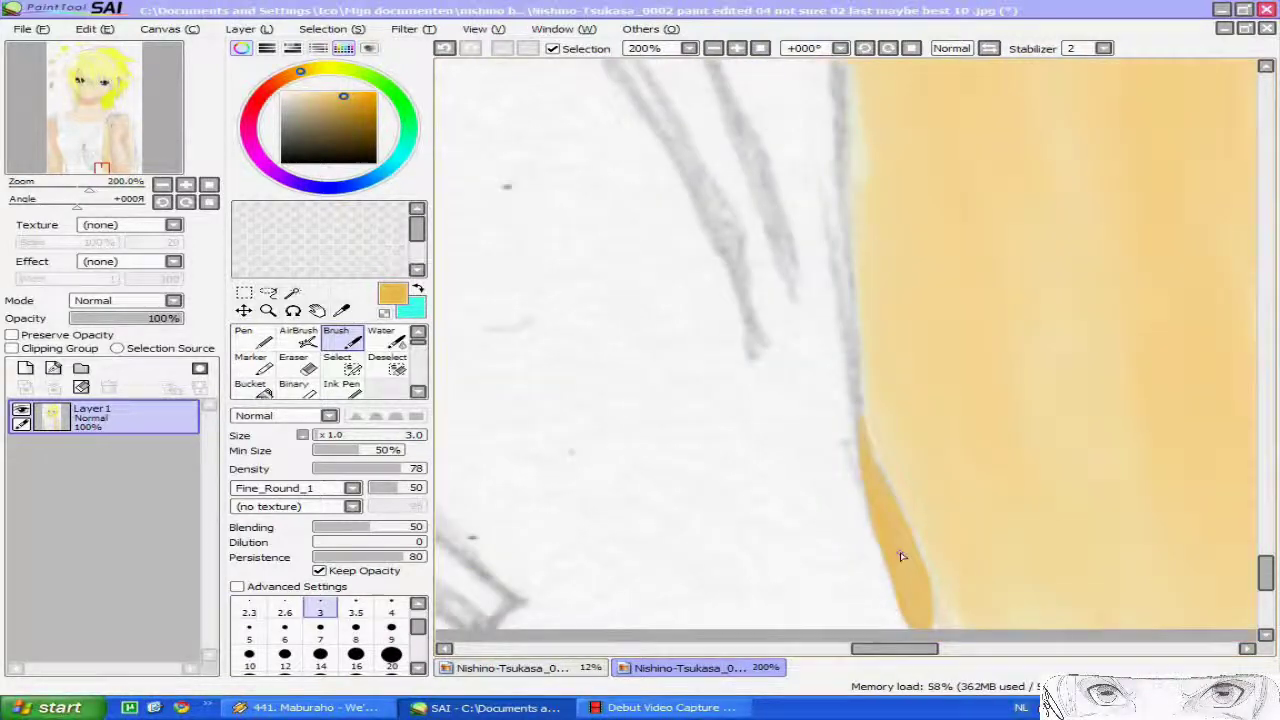
Blend the sliver's border into the strip with light tan sampled beside it at brush size 3
{"action": "left_click", "coordinate": [868, 412], "text": "alt"}
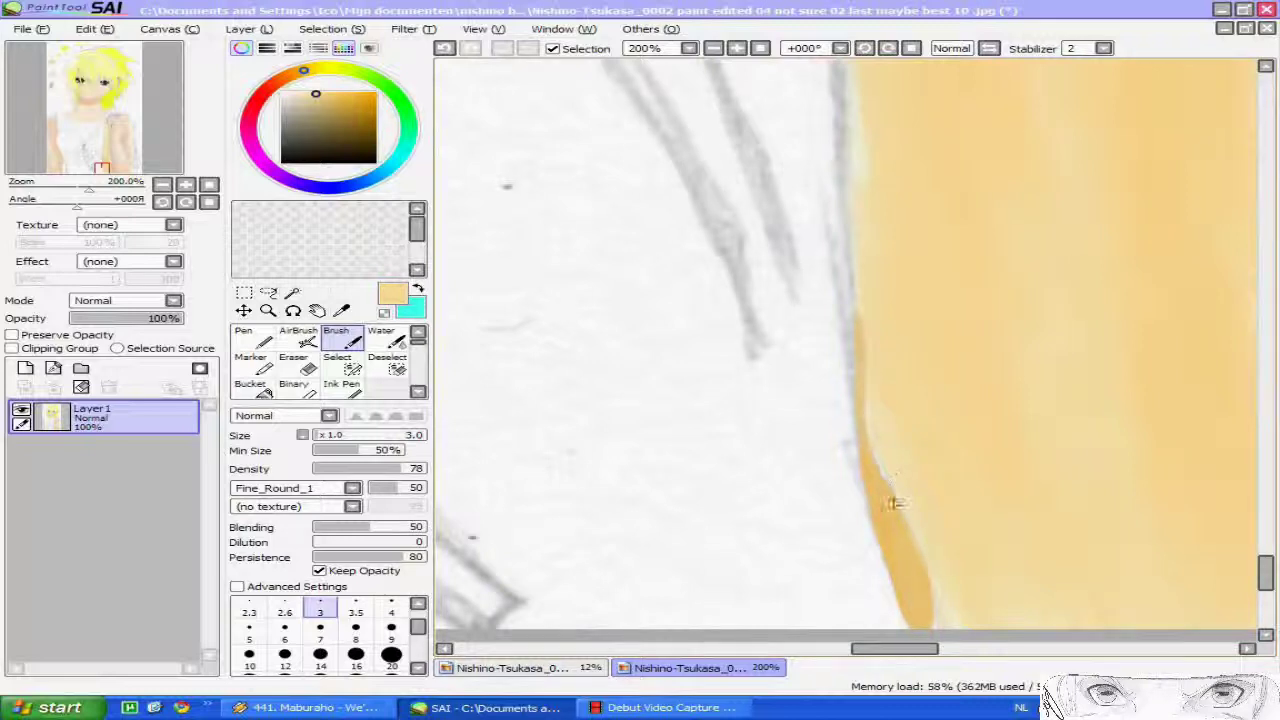
{"action": "mouse_move", "coordinate": [884, 464]}
{"action": "left_mouse_down"}
{"action": "mouse_move", "coordinate": [891, 503]}
{"action": "mouse_move", "coordinate": [878, 455]}
{"action": "left_mouse_up"}
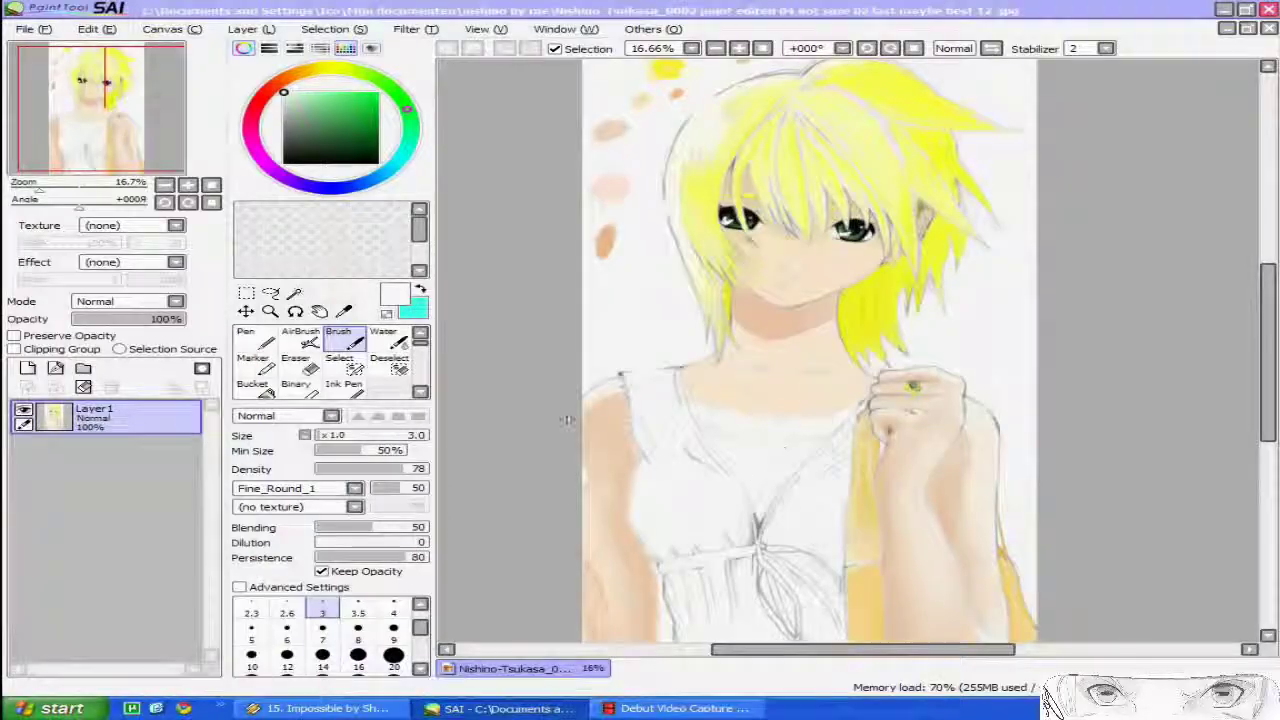
Choose a yellow and lay a soft base on the dress's shoulder strap and bust at brush size 120, with a swatch beside the drawing
{"action": "scroll", "coordinate": [884, 449], "scroll_direction": "up", "scroll_amount": 2}
{"action": "left_click_drag", "start_coordinate": [786, 423], "coordinate": [989, 380]}
{"action": "mouse_move", "coordinate": [345, 70]}
{"action": "left_mouse_down"}
{"action": "mouse_move", "coordinate": [324, 68]}
{"action": "mouse_move", "coordinate": [380, 98]}
{"action": "mouse_move", "coordinate": [359, 92]}
{"action": "left_mouse_up"}
{"action": "left_click", "coordinate": [324, 69]}
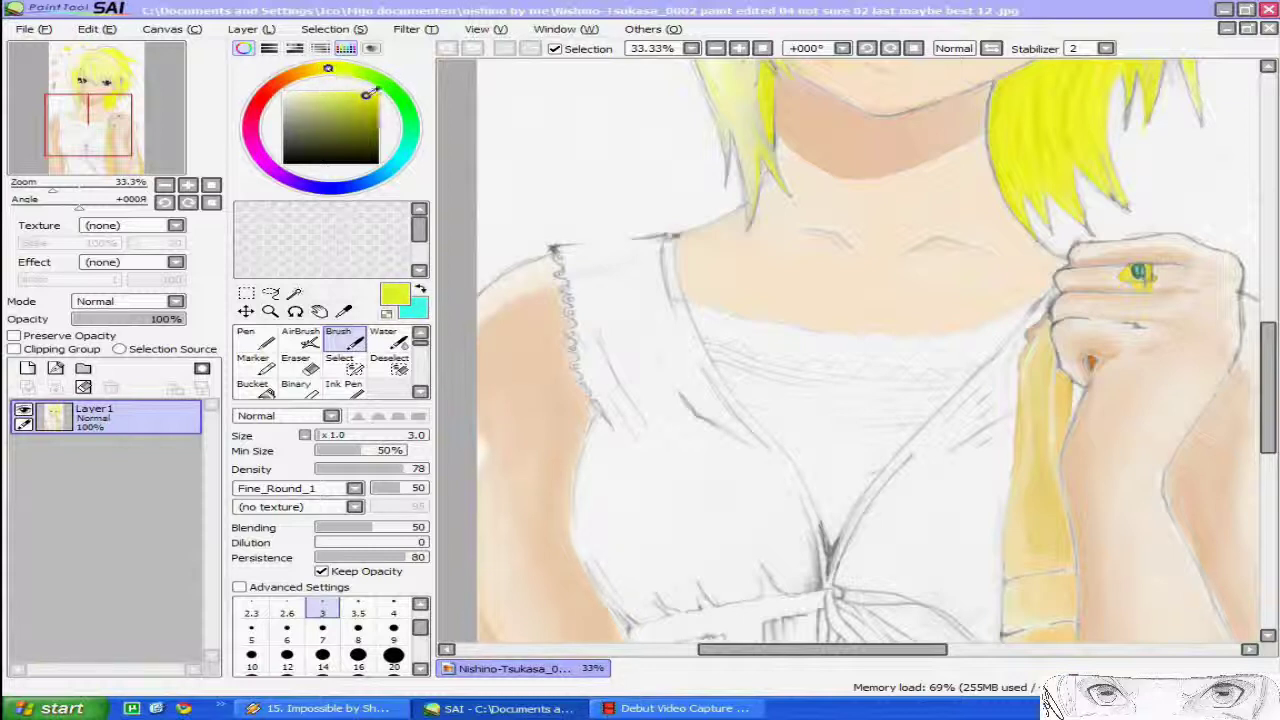
{"action": "scroll", "coordinate": [330, 635], "scroll_direction": "down", "scroll_amount": 3}
{"action": "left_click", "coordinate": [393, 632]}
{"action": "left_click_drag", "start_coordinate": [605, 270], "coordinate": [630, 282]}
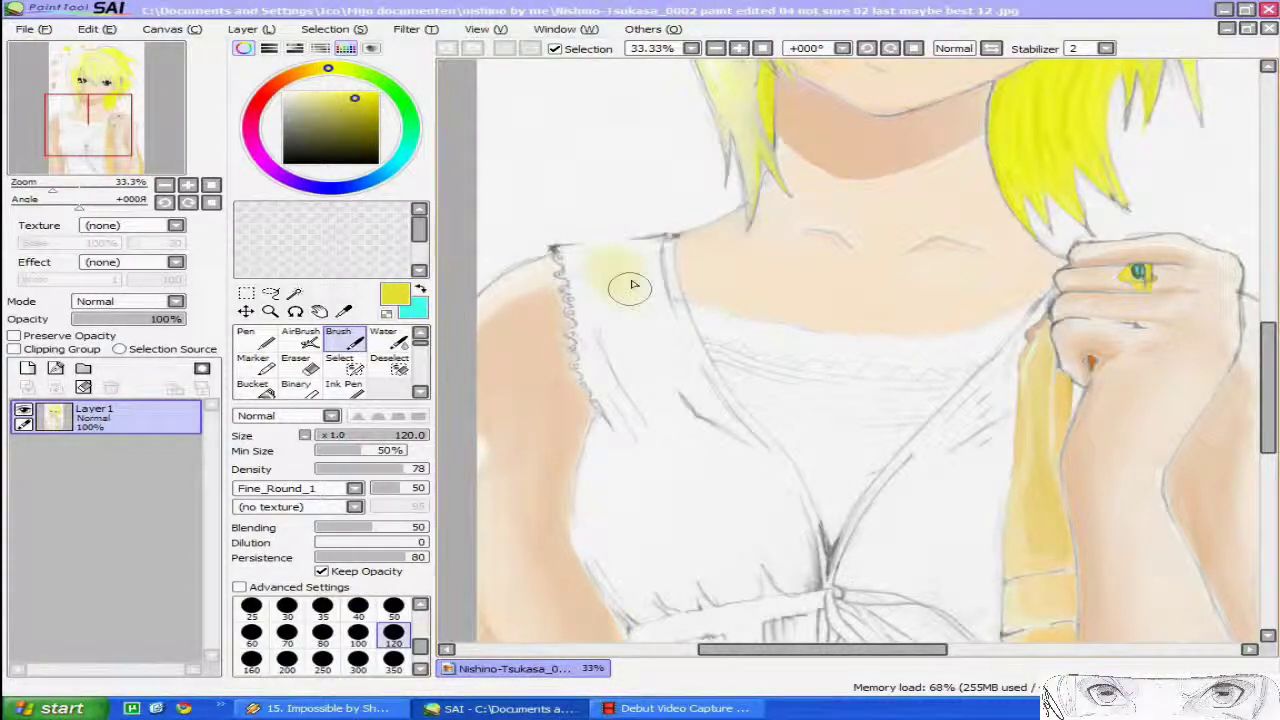
{"action": "left_click", "coordinate": [565, 150]}
{"action": "mouse_move", "coordinate": [615, 470]}
{"action": "left_mouse_down"}
{"action": "mouse_move", "coordinate": [609, 514]}
{"action": "mouse_move", "coordinate": [714, 534]}
{"action": "mouse_move", "coordinate": [771, 517]}
{"action": "mouse_move", "coordinate": [728, 538]}
{"action": "left_mouse_up"}
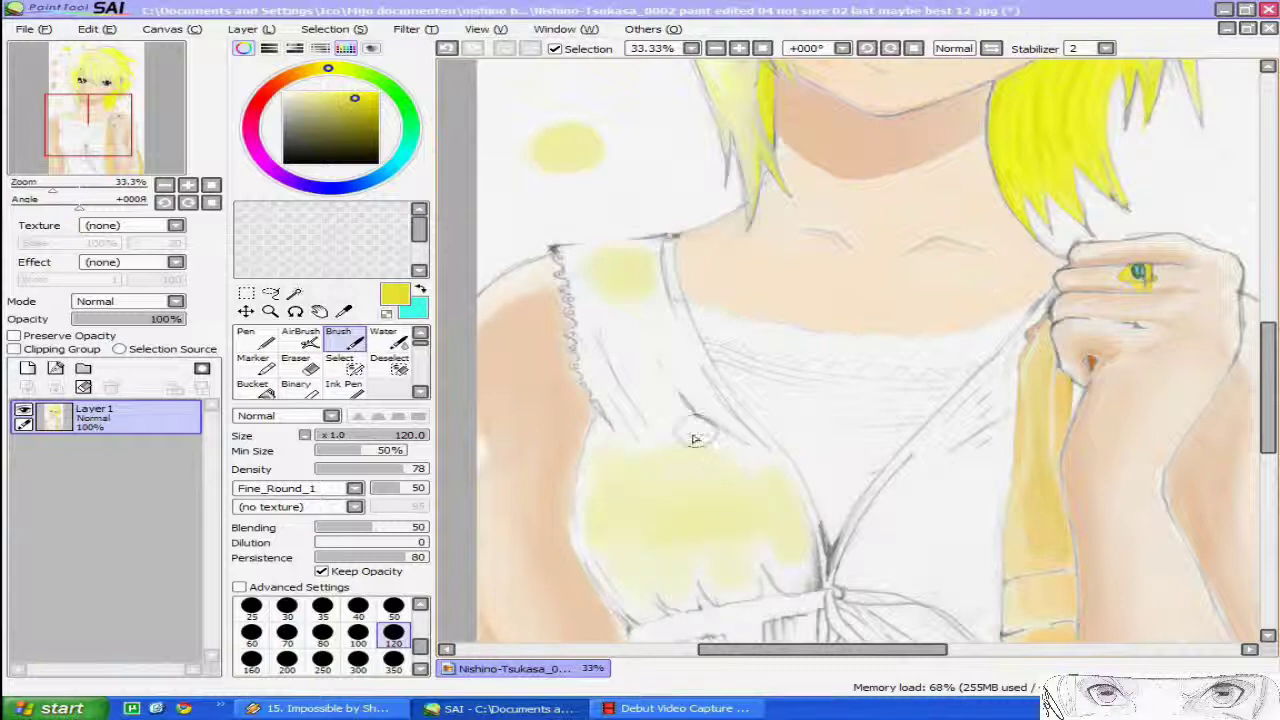
Join the yellow on the shoulder strap to the bust by painting the fabric between them at brush size 50
{"action": "scroll", "coordinate": [624, 441], "scroll_direction": "up", "scroll_amount": 3}
{"action": "left_click", "coordinate": [393, 605]}
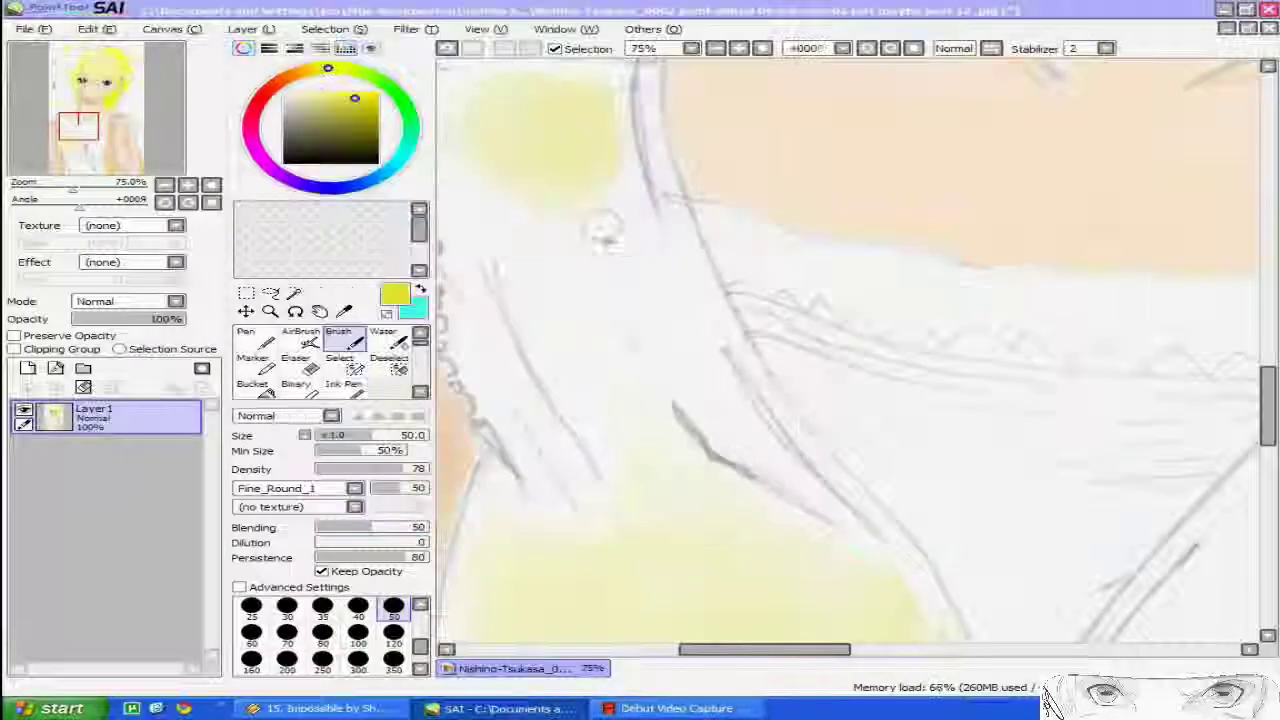
{"action": "mouse_move", "coordinate": [630, 231]}
{"action": "left_mouse_down"}
{"action": "mouse_move", "coordinate": [562, 263]}
{"action": "mouse_move", "coordinate": [583, 225]}
{"action": "mouse_move", "coordinate": [585, 258]}
{"action": "mouse_move", "coordinate": [560, 238]}
{"action": "left_mouse_up"}
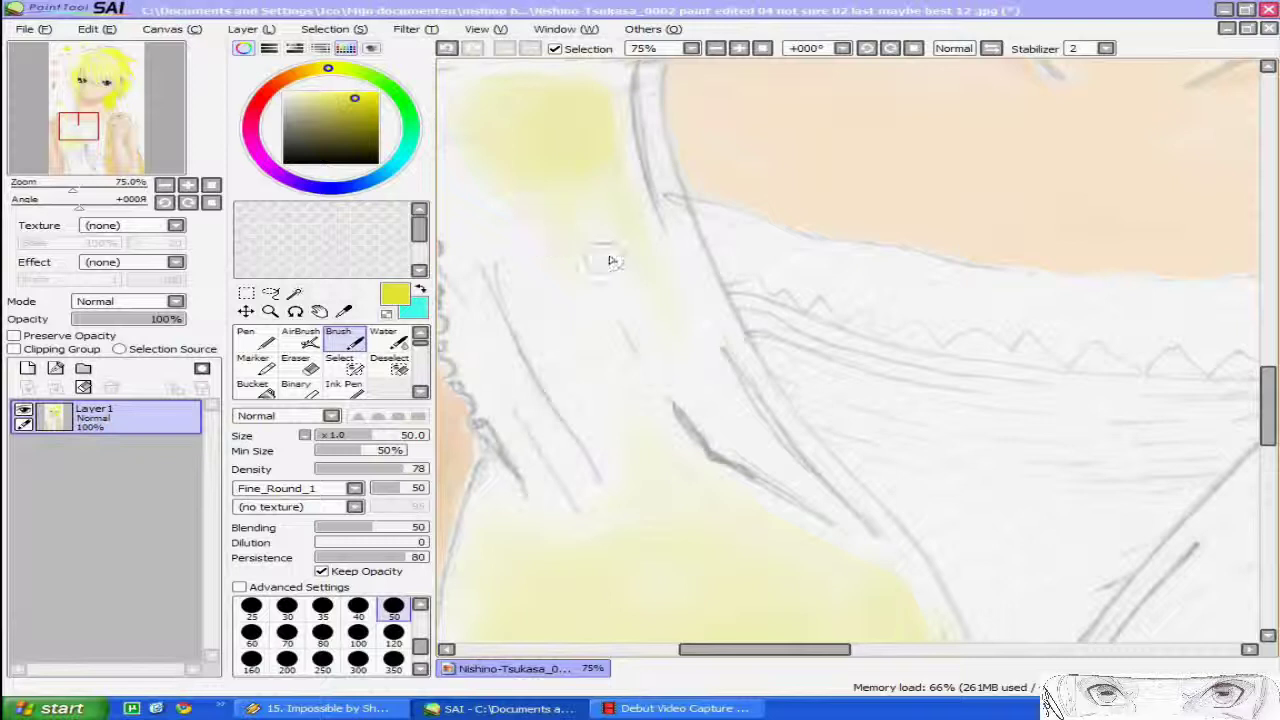
{"action": "mouse_move", "coordinate": [528, 168]}
{"action": "left_mouse_down"}
{"action": "mouse_move", "coordinate": [551, 271]}
{"action": "mouse_move", "coordinate": [577, 286]}
{"action": "mouse_move", "coordinate": [758, 569]}
{"action": "left_mouse_up"}
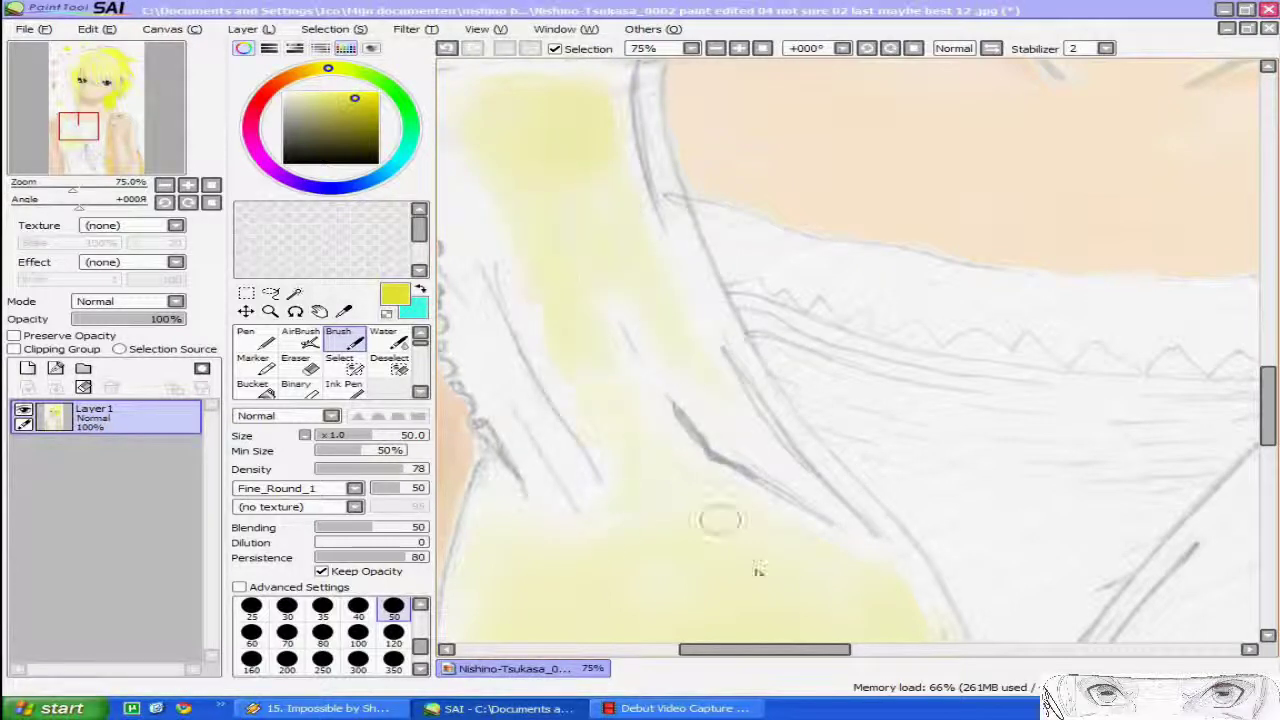
{"action": "scroll", "coordinate": [565, 248], "scroll_direction": "down", "scroll_amount": 1}
{"action": "scroll", "coordinate": [497, 226], "scroll_direction": "up", "scroll_amount": 3}
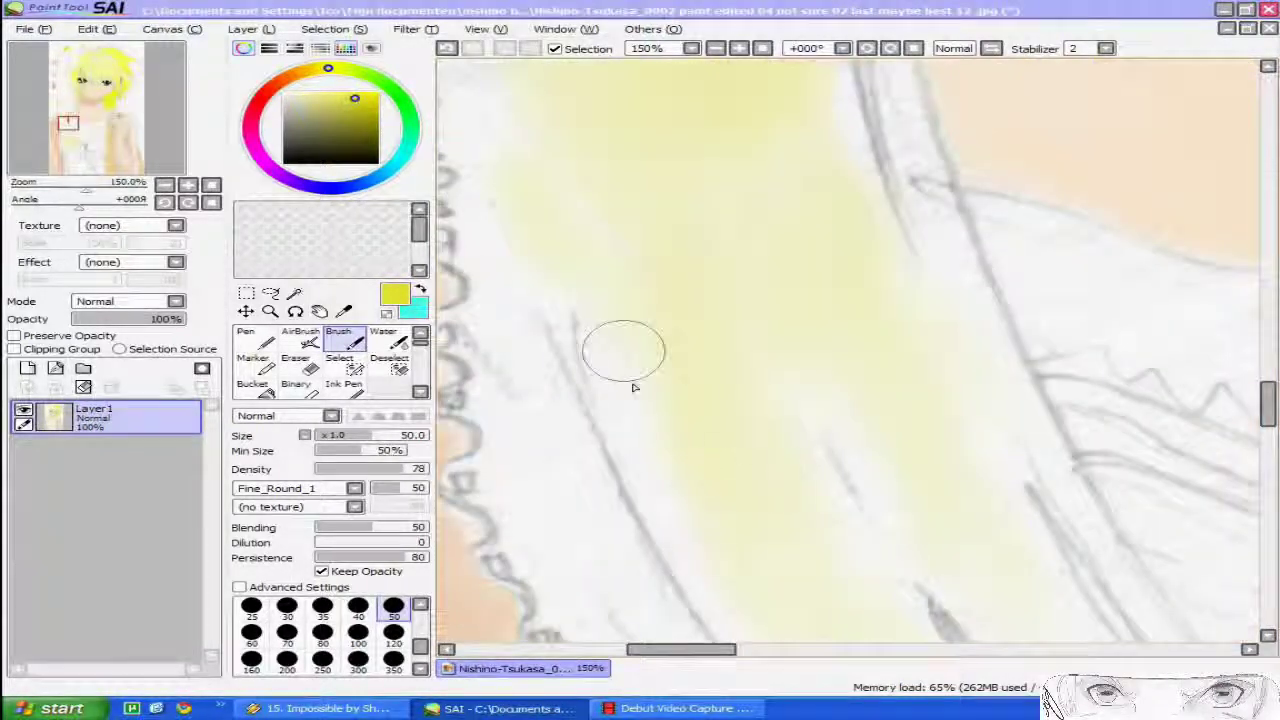
Extend the yellow to the upper edge of the shoulder strap at brush size 20
{"action": "scroll", "coordinate": [630, 352], "scroll_direction": "down", "scroll_amount": 3}
{"action": "scroll", "coordinate": [535, 223], "scroll_direction": "up", "scroll_amount": 4}
{"action": "left_click", "coordinate": [322, 609]}
{"action": "scroll", "coordinate": [394, 628], "scroll_direction": "up", "scroll_amount": 2}
{"action": "left_click", "coordinate": [394, 630]}
{"action": "mouse_move", "coordinate": [612, 256]}
{"action": "left_mouse_down"}
{"action": "mouse_move", "coordinate": [630, 370]}
{"action": "mouse_move", "coordinate": [784, 246]}
{"action": "mouse_move", "coordinate": [947, 217]}
{"action": "left_mouse_up"}
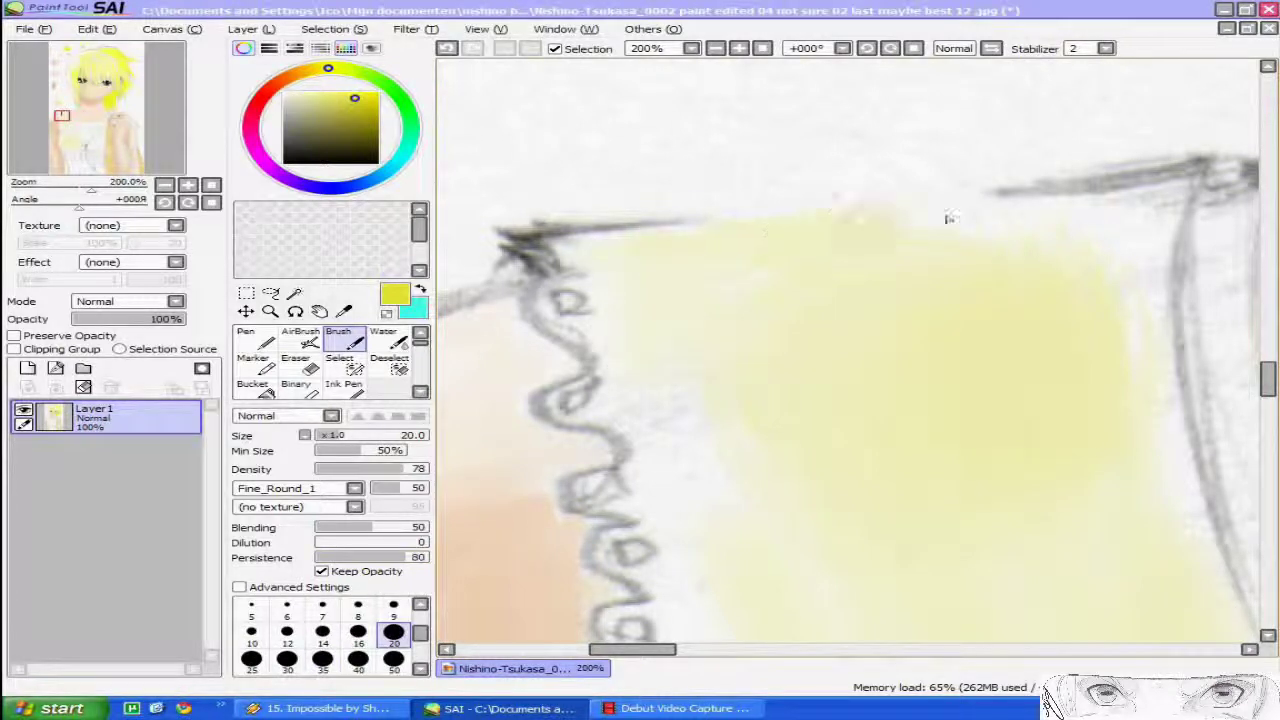
{"action": "scroll", "coordinate": [620, 345], "scroll_direction": "down", "scroll_amount": 2}
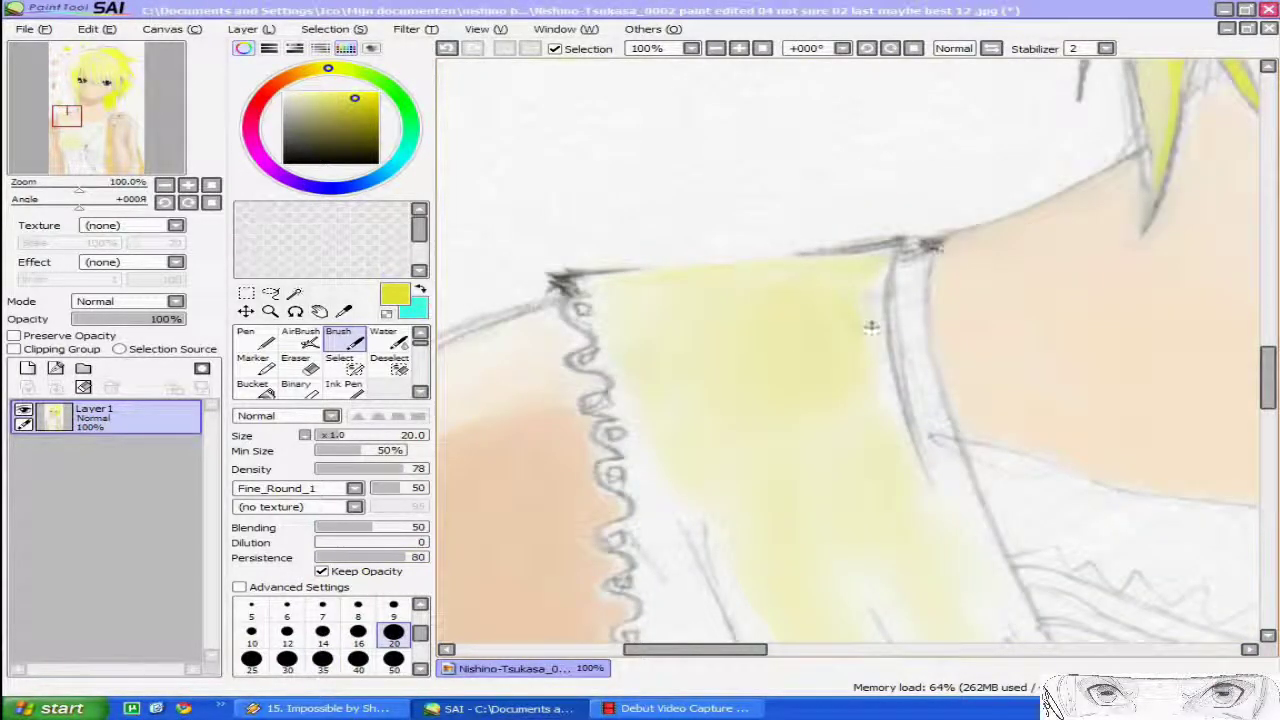
{"action": "mouse_move", "coordinate": [914, 366]}
{"action": "left_mouse_down"}
{"action": "mouse_move", "coordinate": [930, 386]}
{"action": "mouse_move", "coordinate": [924, 408]}
{"action": "left_mouse_up"}
{"action": "key", "text": "ctrl+z"}
{"action": "key", "text": "ctrl+z"}
Paint the narrow trim along the strap's neckline side yellow at brush size 14
{"action": "key", "text": "bracketleft"}
{"action": "key", "text": "bracketleft"}
{"action": "mouse_move", "coordinate": [910, 270]}
{"action": "left_mouse_down"}
{"action": "mouse_move", "coordinate": [935, 458]}
{"action": "mouse_move", "coordinate": [908, 300]}
{"action": "left_mouse_up"}
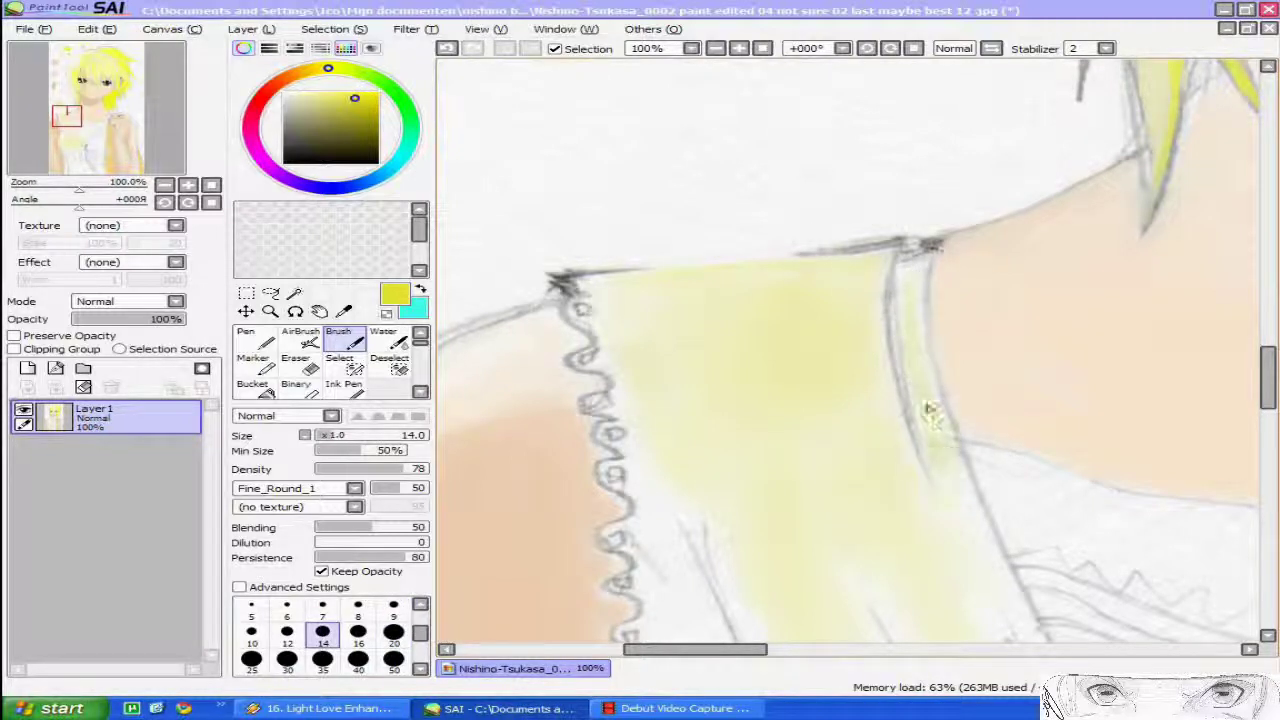
Paint the white strip beside the strap's scalloped lace edge yellow at brush size 14
{"action": "scroll", "coordinate": [622, 375], "scroll_direction": "up", "scroll_amount": 2}
{"action": "left_click_drag", "start_coordinate": [622, 494], "coordinate": [620, 463]}
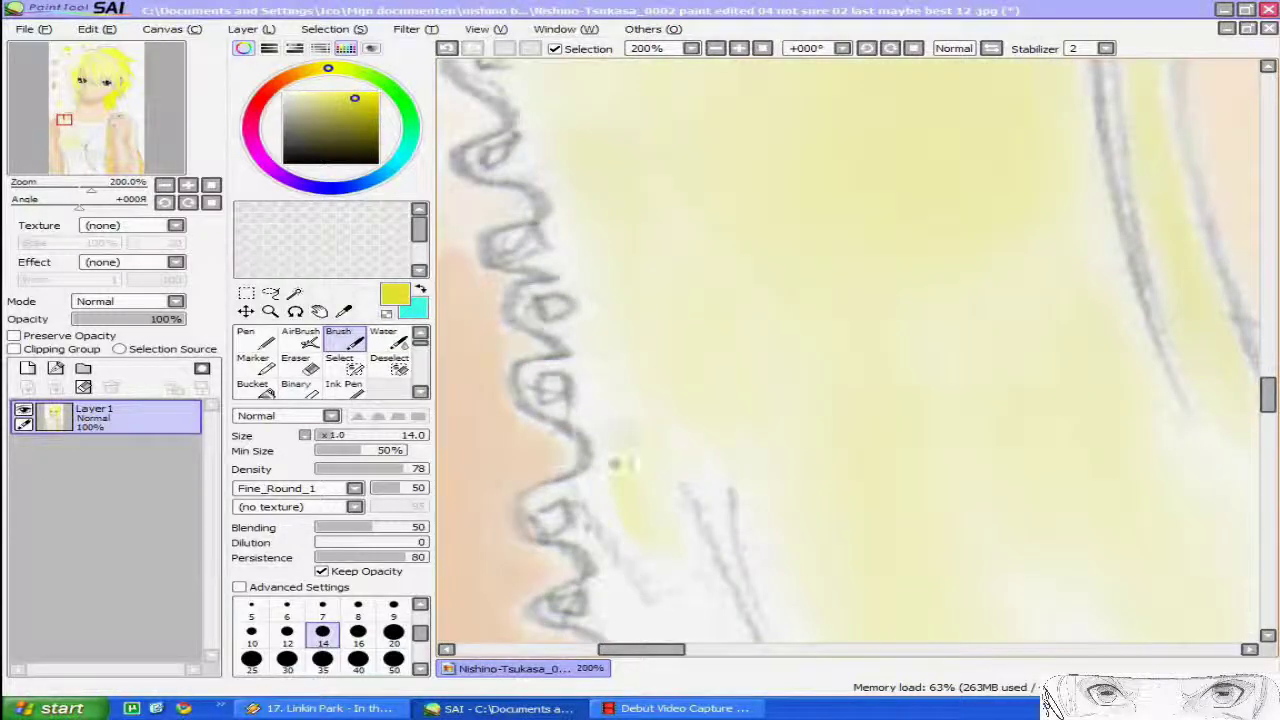
{"action": "scroll", "coordinate": [618, 490], "scroll_direction": "down", "scroll_amount": 4}
{"action": "scroll", "coordinate": [620, 545], "scroll_direction": "up", "scroll_amount": 4}
{"action": "left_click_drag", "start_coordinate": [631, 417], "coordinate": [617, 400]}
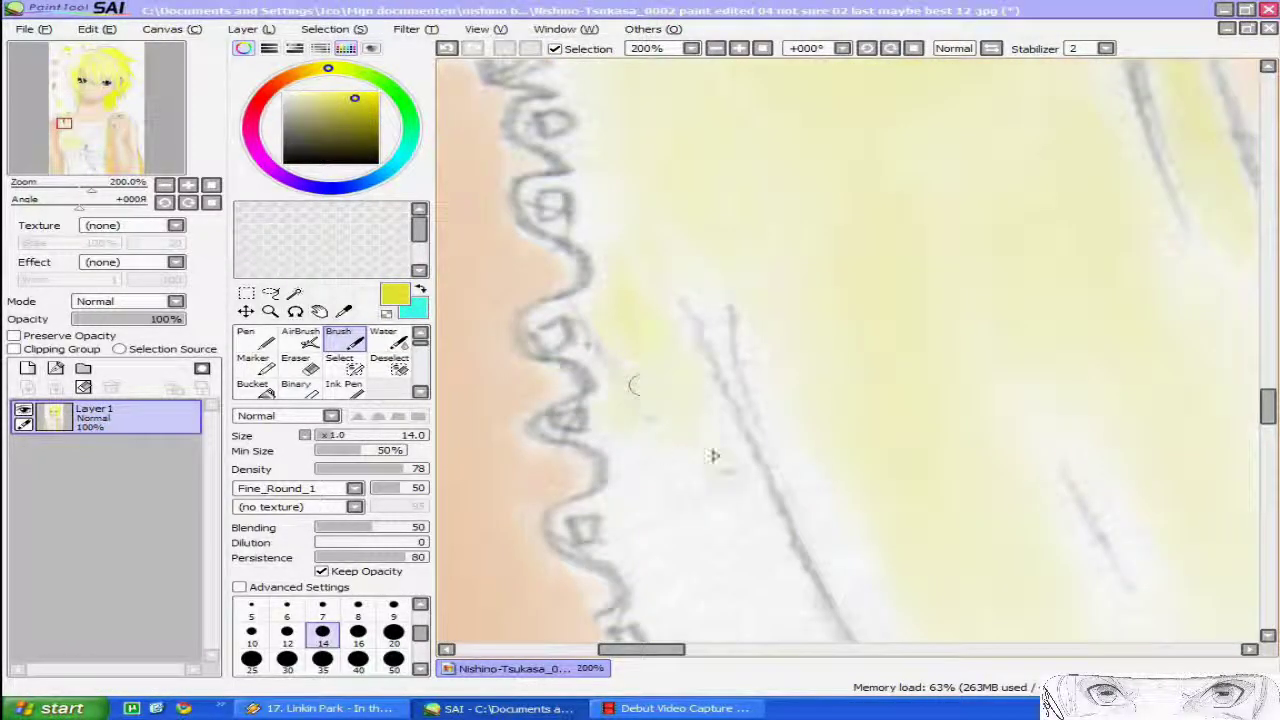
Fill the fabric around the fold lines and the corner beneath the lace at the armhole with yellow
{"action": "scroll", "coordinate": [713, 456], "scroll_direction": "down", "scroll_amount": 3}
{"action": "scroll", "coordinate": [720, 450], "scroll_direction": "up", "scroll_amount": 2}
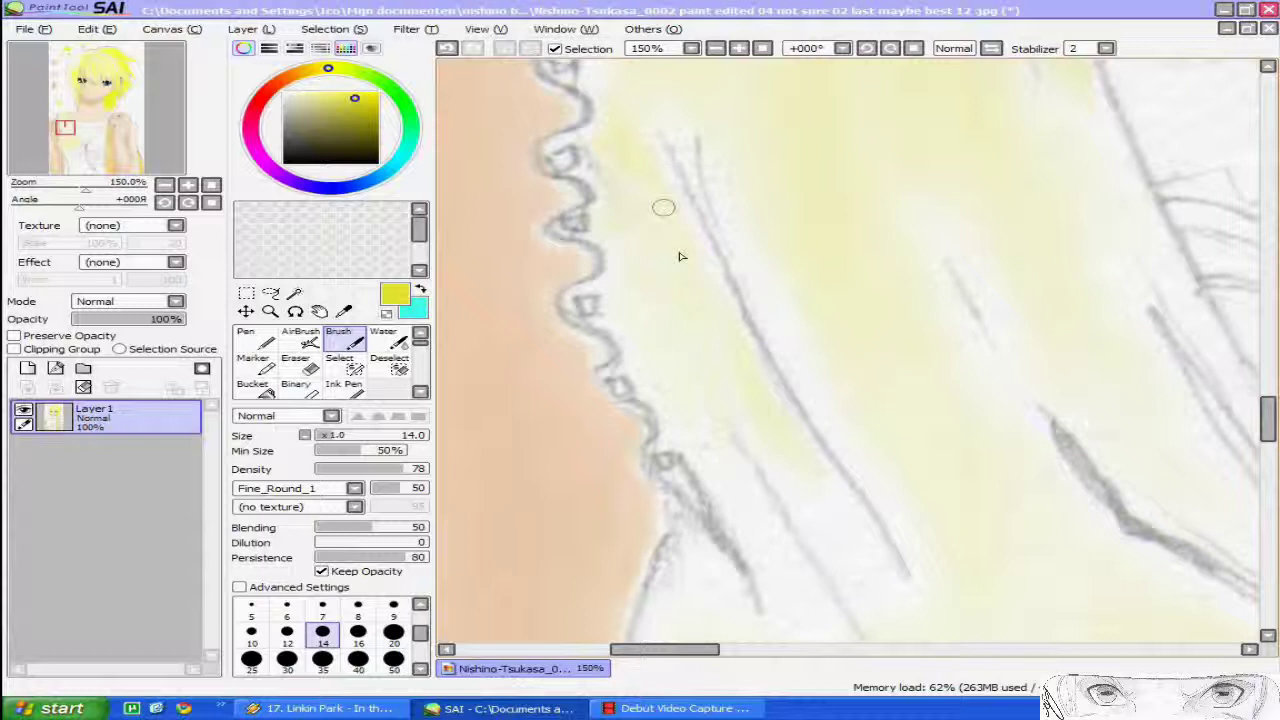
{"action": "left_click_drag", "start_coordinate": [838, 548], "coordinate": [832, 438]}
{"action": "left_click_drag", "start_coordinate": [682, 445], "coordinate": [661, 504]}
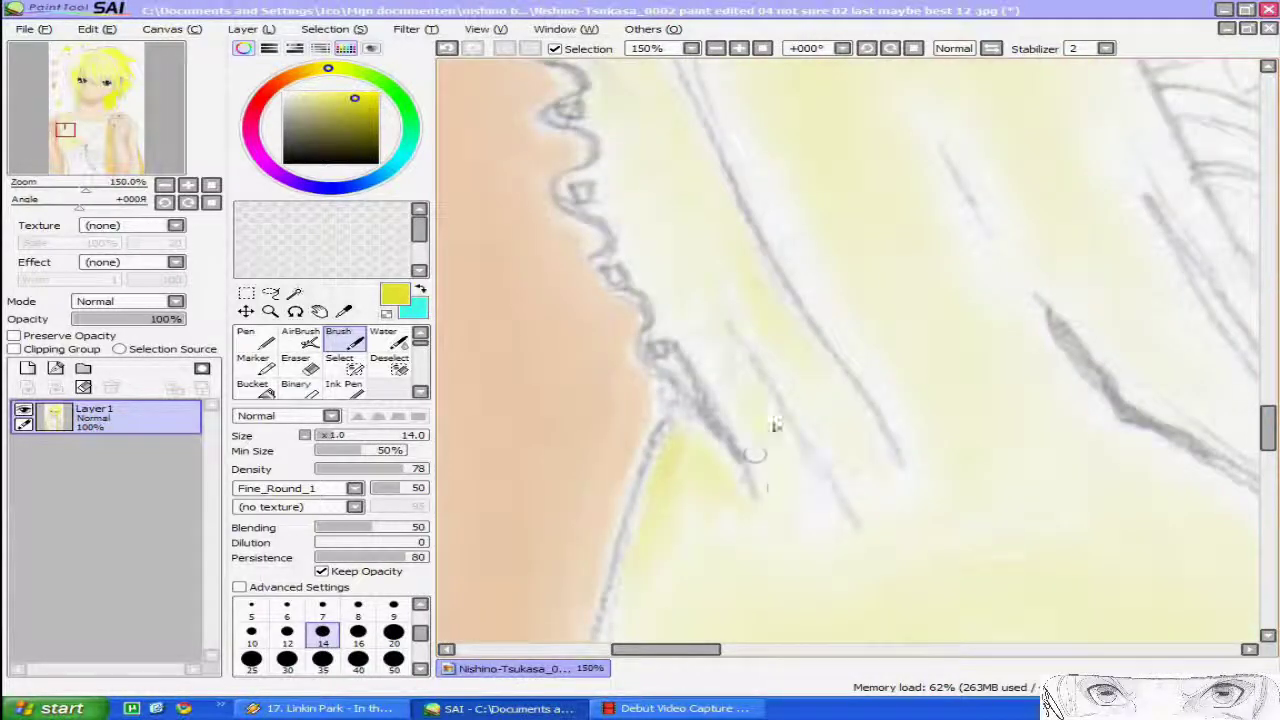
{"action": "scroll", "coordinate": [805, 354], "scroll_direction": "down", "scroll_amount": 3}
{"action": "scroll", "coordinate": [793, 392], "scroll_direction": "up", "scroll_amount": 2}
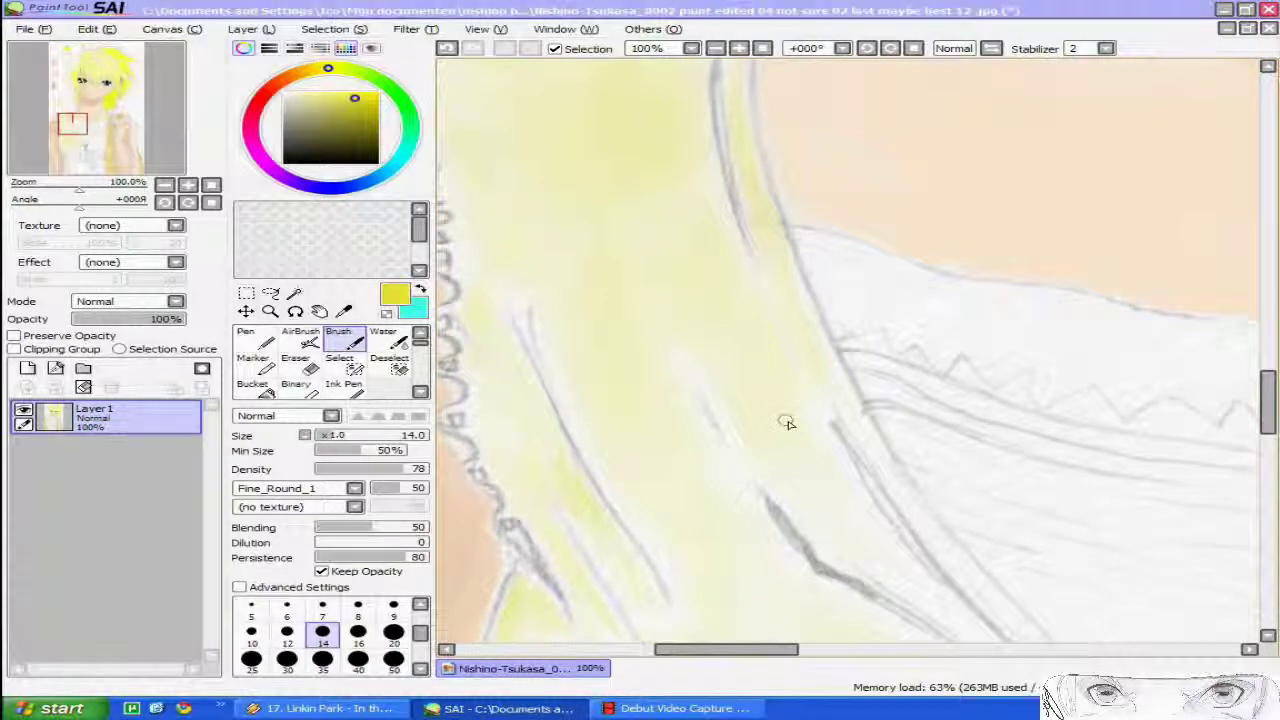
Paint the white fabric between the dark bust fold and the neckline yellow, including the narrow trim along the neckline
{"action": "left_click_drag", "start_coordinate": [690, 455], "coordinate": [686, 275]}
{"action": "scroll", "coordinate": [719, 404], "scroll_direction": "down", "scroll_amount": 1}
{"action": "scroll", "coordinate": [974, 449], "scroll_direction": "up", "scroll_amount": 2}
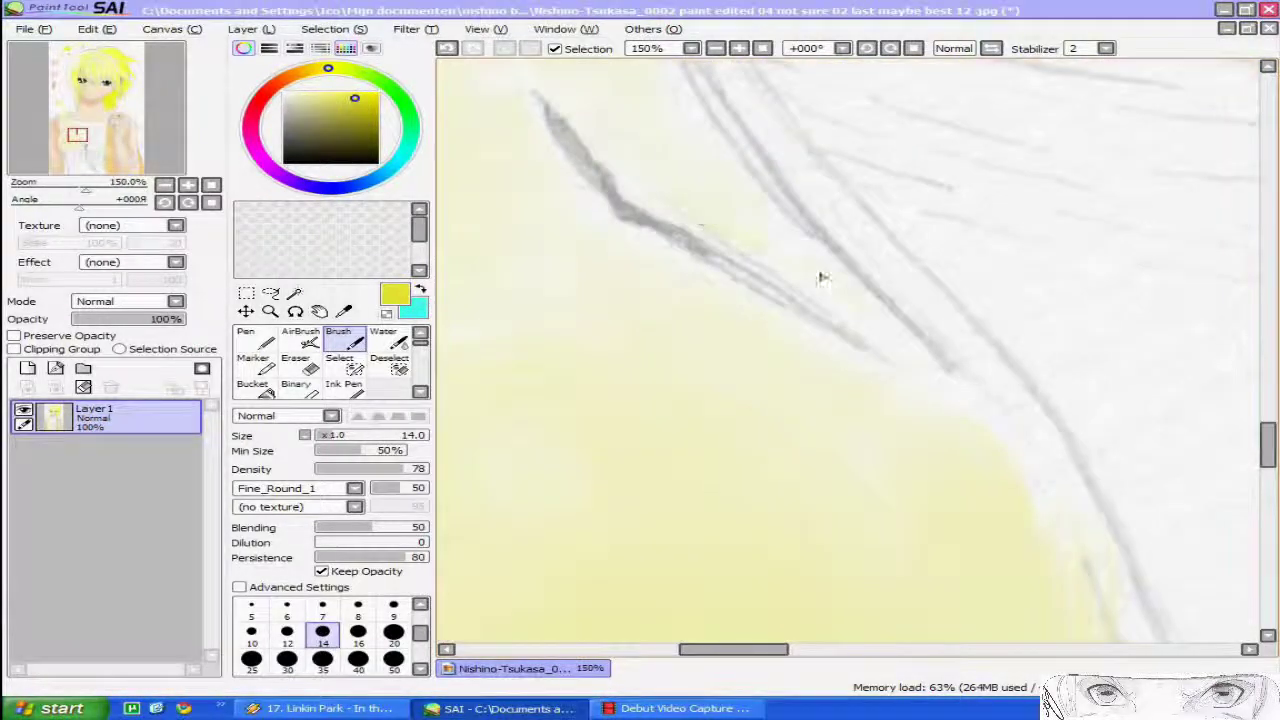
{"action": "left_click_drag", "start_coordinate": [827, 295], "coordinate": [736, 238]}
{"action": "left_click_drag", "start_coordinate": [1045, 490], "coordinate": [946, 384]}
{"action": "mouse_move", "coordinate": [936, 320]}
{"action": "left_mouse_down"}
{"action": "mouse_move", "coordinate": [803, 172]}
{"action": "mouse_move", "coordinate": [863, 377]}
{"action": "left_mouse_up"}
{"action": "scroll", "coordinate": [803, 174], "scroll_direction": "down", "scroll_amount": 2}
{"action": "scroll", "coordinate": [803, 174], "scroll_direction": "up", "scroll_amount": 2}
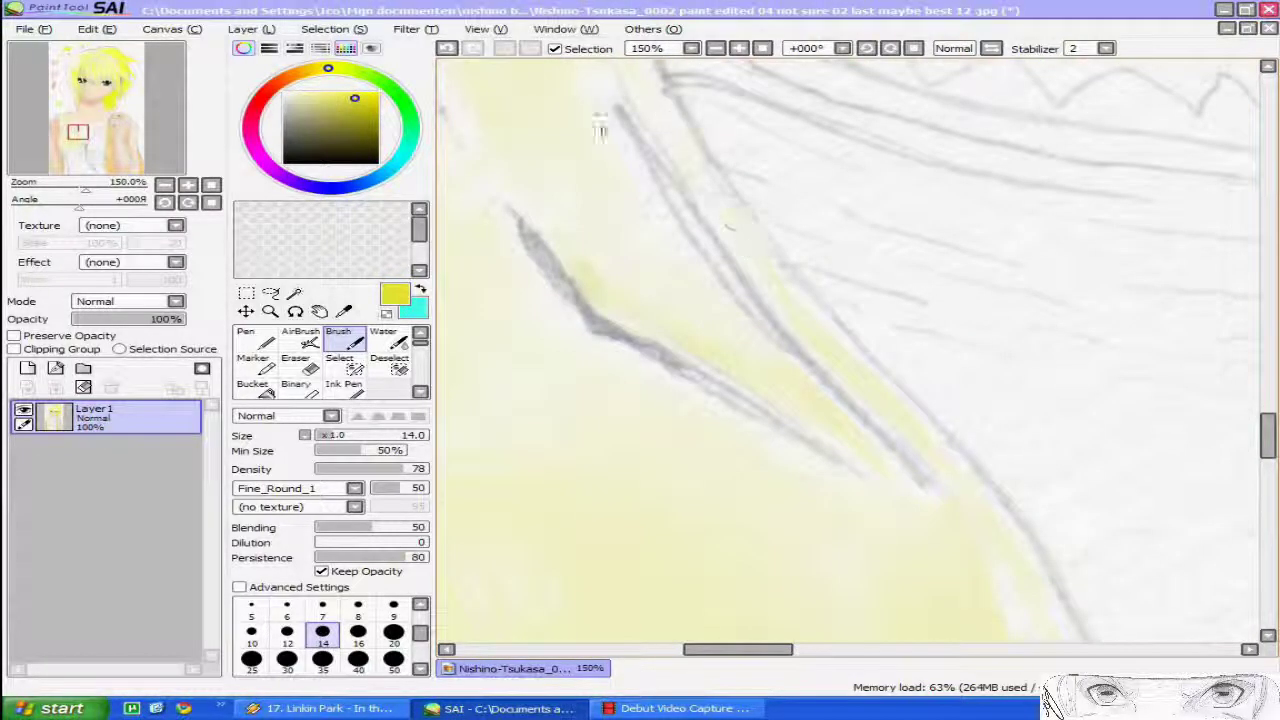
Paint the bust's armhole-side edge yellow and extend the color down around the gathers to the waistband
{"action": "scroll", "coordinate": [728, 300], "scroll_direction": "down", "scroll_amount": 3}
{"action": "scroll", "coordinate": [523, 516], "scroll_direction": "up", "scroll_amount": 3}
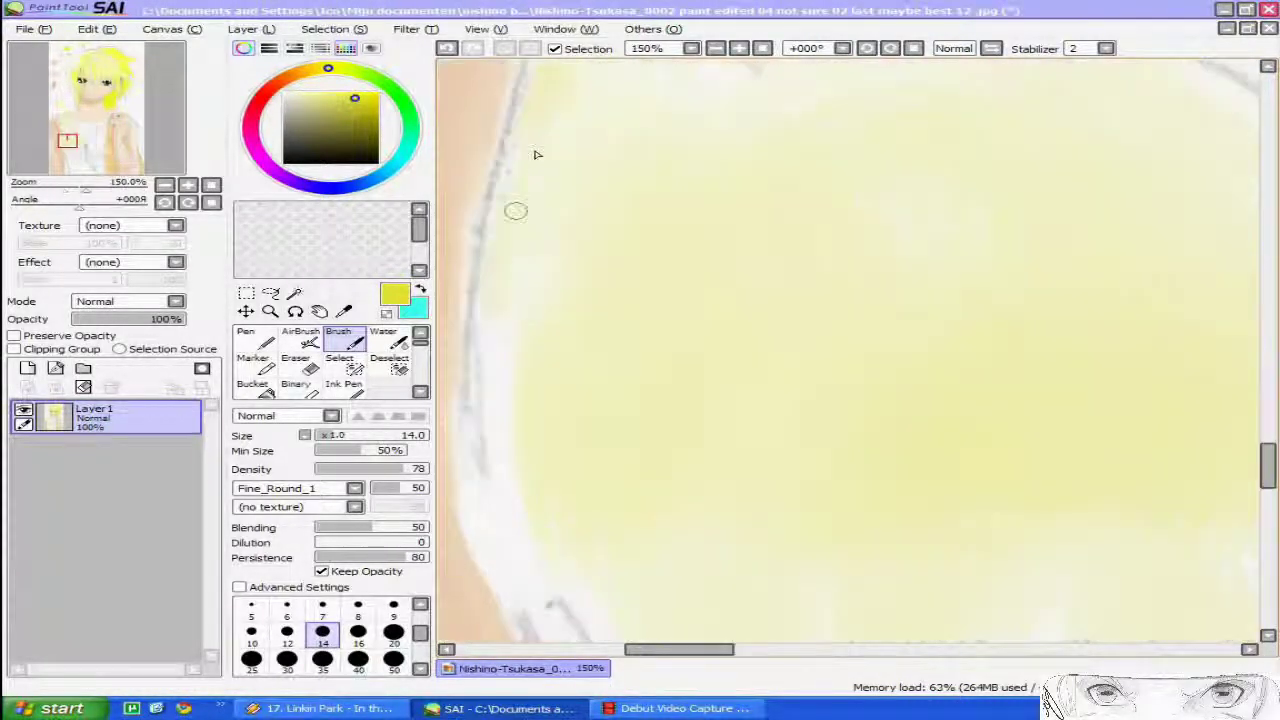
{"action": "scroll", "coordinate": [526, 504], "scroll_direction": "down", "scroll_amount": 2}
{"action": "scroll", "coordinate": [811, 420], "scroll_direction": "up", "scroll_amount": 2}
{"action": "left_click_drag", "start_coordinate": [808, 322], "coordinate": [735, 365]}
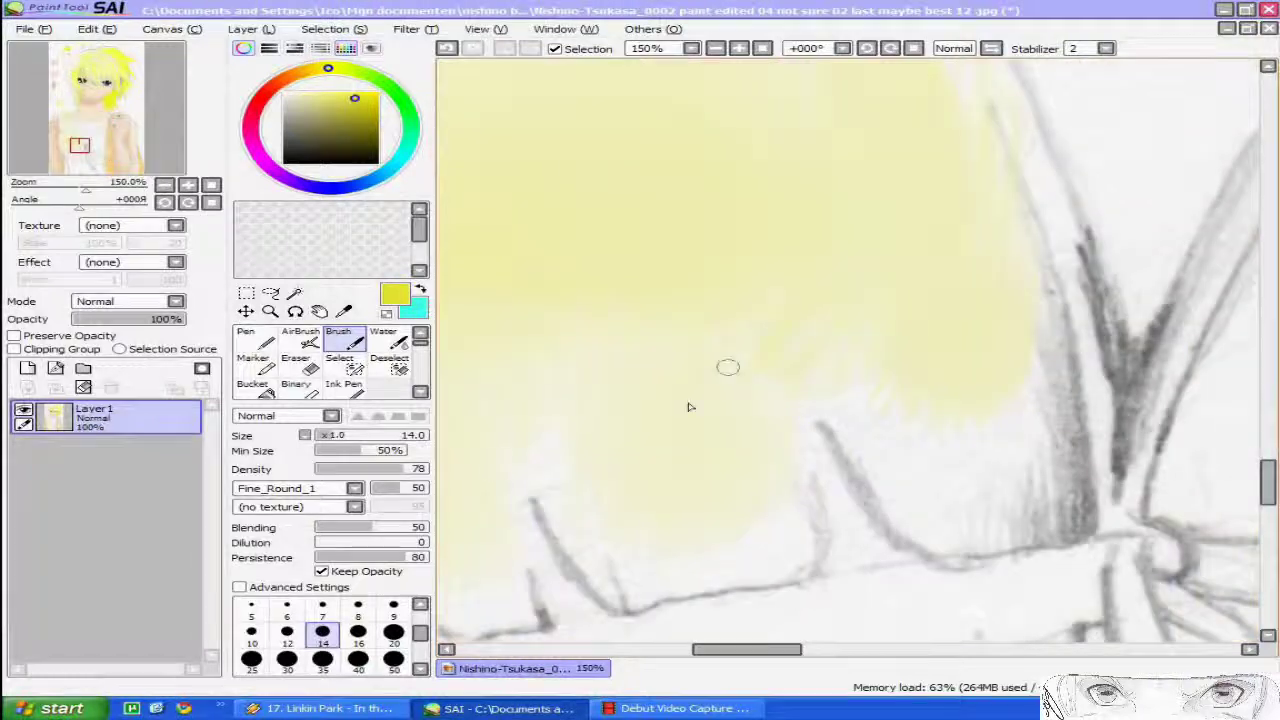
{"action": "left_click_drag", "start_coordinate": [936, 457], "coordinate": [824, 472]}
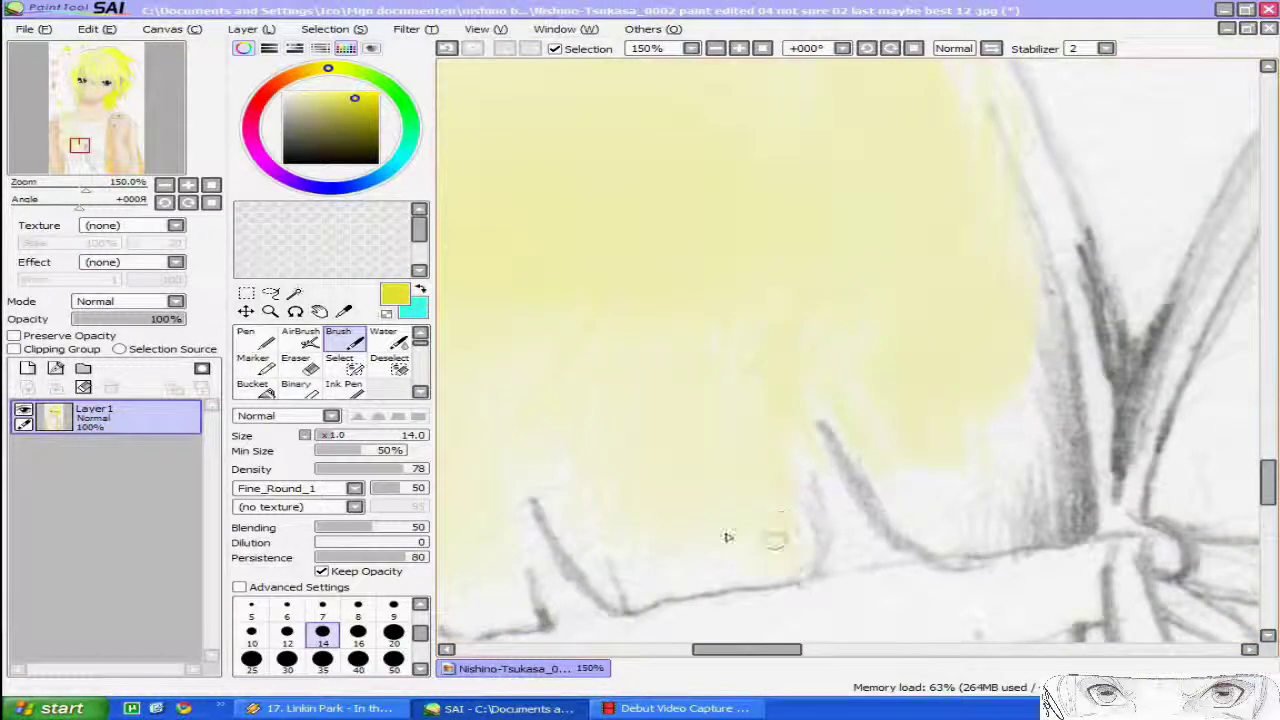
{"action": "scroll", "coordinate": [615, 545], "scroll_direction": "down", "scroll_amount": 1}
{"action": "scroll", "coordinate": [600, 560], "scroll_direction": "up", "scroll_amount": 1}
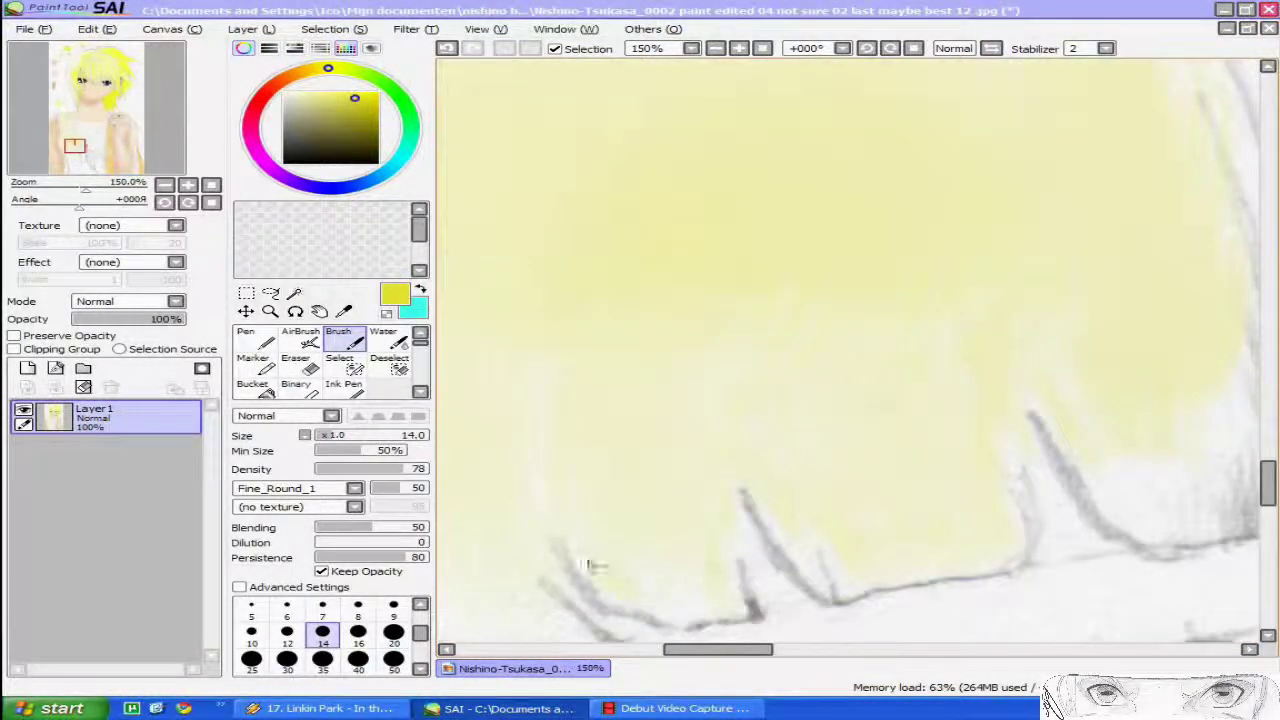
{"action": "scroll", "coordinate": [590, 566], "scroll_direction": "down", "scroll_amount": 1}
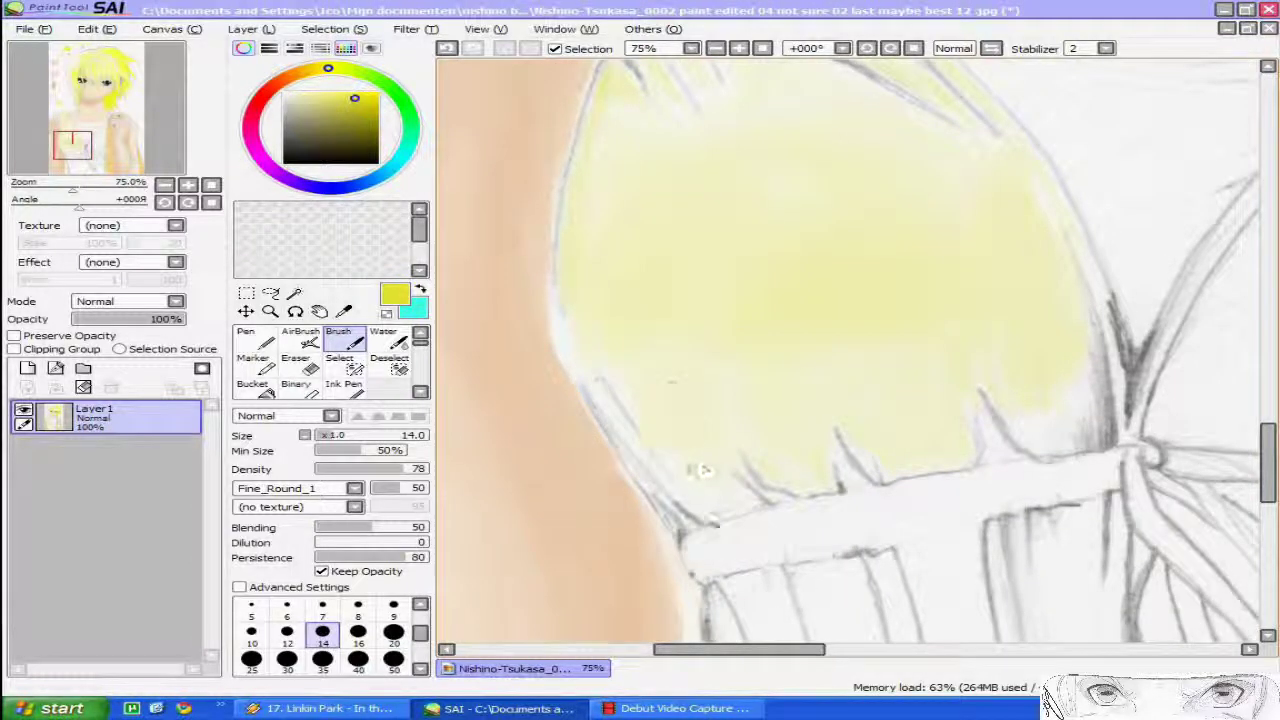
{"action": "scroll", "coordinate": [704, 470], "scroll_direction": "up", "scroll_amount": 2}
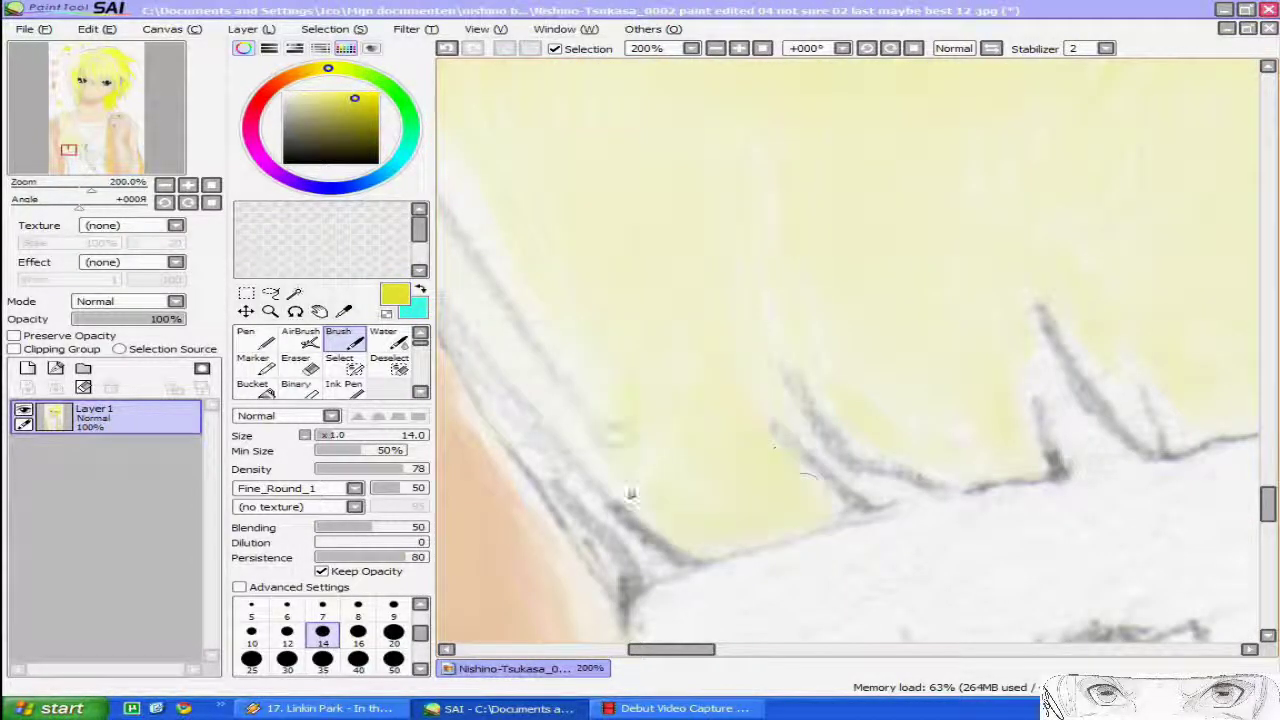
Fill the lower corner of the bust beside the dark shaded fold at the waist knot with yellow
{"action": "scroll", "coordinate": [631, 494], "scroll_direction": "down", "scroll_amount": 2}
{"action": "scroll", "coordinate": [1024, 398], "scroll_direction": "up", "scroll_amount": 2}
{"action": "left_click_drag", "start_coordinate": [1056, 243], "coordinate": [1045, 418]}
{"action": "left_click_drag", "start_coordinate": [1054, 290], "coordinate": [1074, 474]}
{"action": "left_click_drag", "start_coordinate": [1046, 266], "coordinate": [1085, 488]}
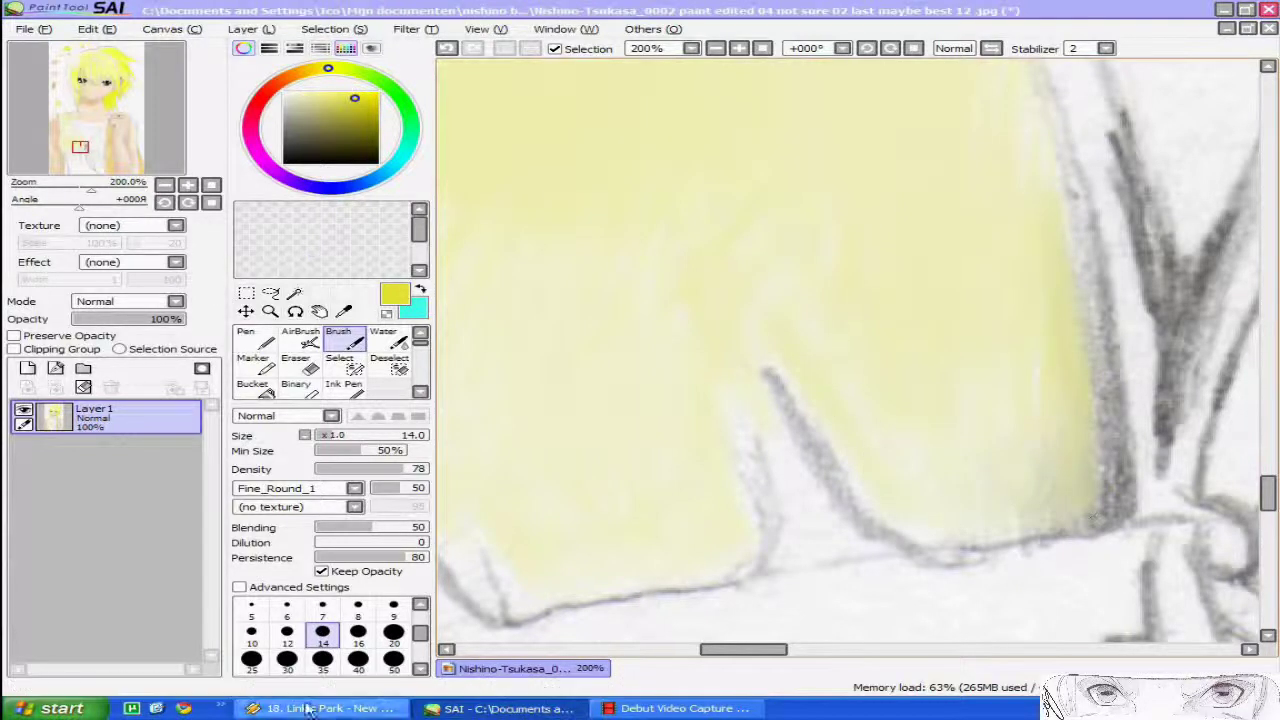
Switch to Winamp and look up "ichiko" in the playlist to play that track
{"action": "left_click", "coordinate": [325, 708]}
{"action": "double_click", "coordinate": [651, 618]}
{"action": "key", "text": "Down"}
{"action": "key", "text": "Down"}
{"action": "key", "text": "Down"}
{"action": "key", "text": "Down"}
{"action": "key", "text": "Down"}
{"action": "key", "text": "Down"}
{"action": "key", "text": "Down"}
{"action": "key", "text": "Down"}
{"action": "key", "text": "Down"}
{"action": "key", "text": "Down"}
{"action": "key", "text": "Down"}
{"action": "key", "text": "Down"}
{"action": "key", "text": "Down"}
{"action": "key", "text": "Down"}
{"action": "key", "text": "Down"}
{"action": "key", "text": "Down"}
{"action": "key", "text": "Down"}
{"action": "key", "text": "Down"}
{"action": "type", "text": "jichiko"}
{"action": "key", "text": "Return"}
Play "Maburaho - We'd Get there Someday" and minimize the player to return to the drawing
{"action": "type", "text": "jmaburaho"}
{"action": "key", "text": "Return"}
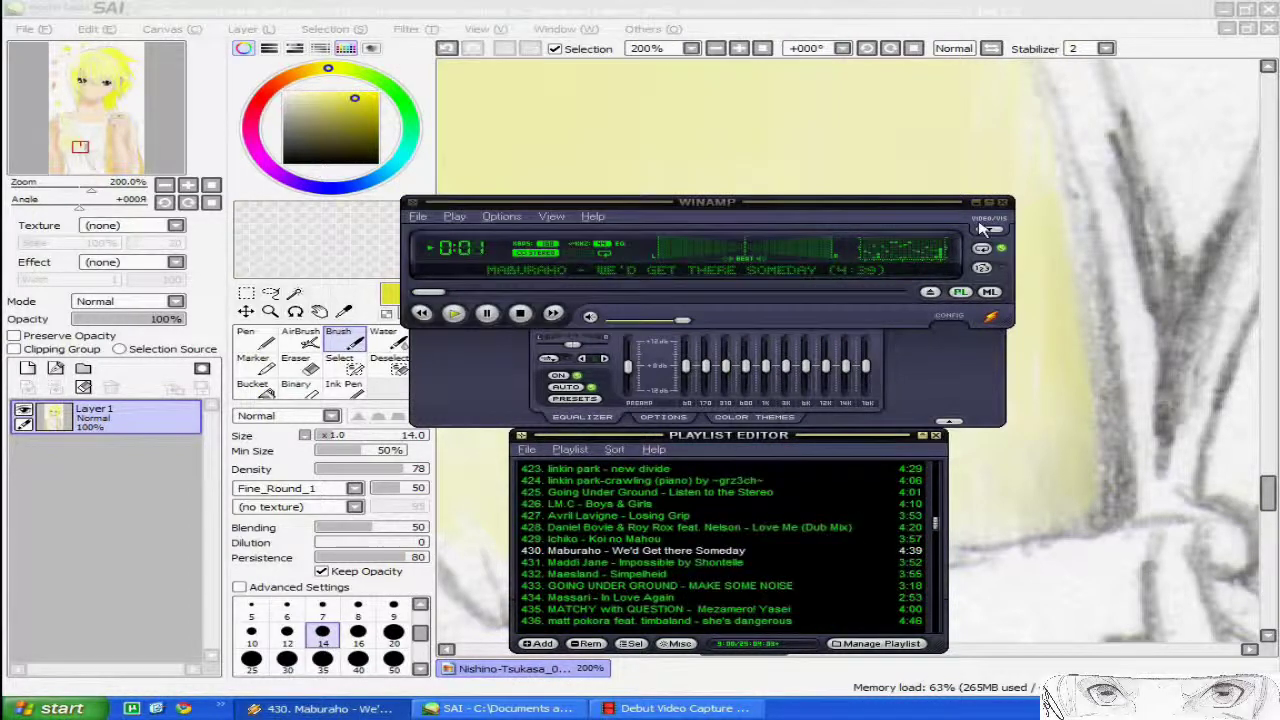
{"action": "left_click", "coordinate": [976, 202]}
Paint the narrow neckline trim above the waist knot yellow at brush size 8
{"action": "left_click_drag", "start_coordinate": [1005, 80], "coordinate": [822, 392]}
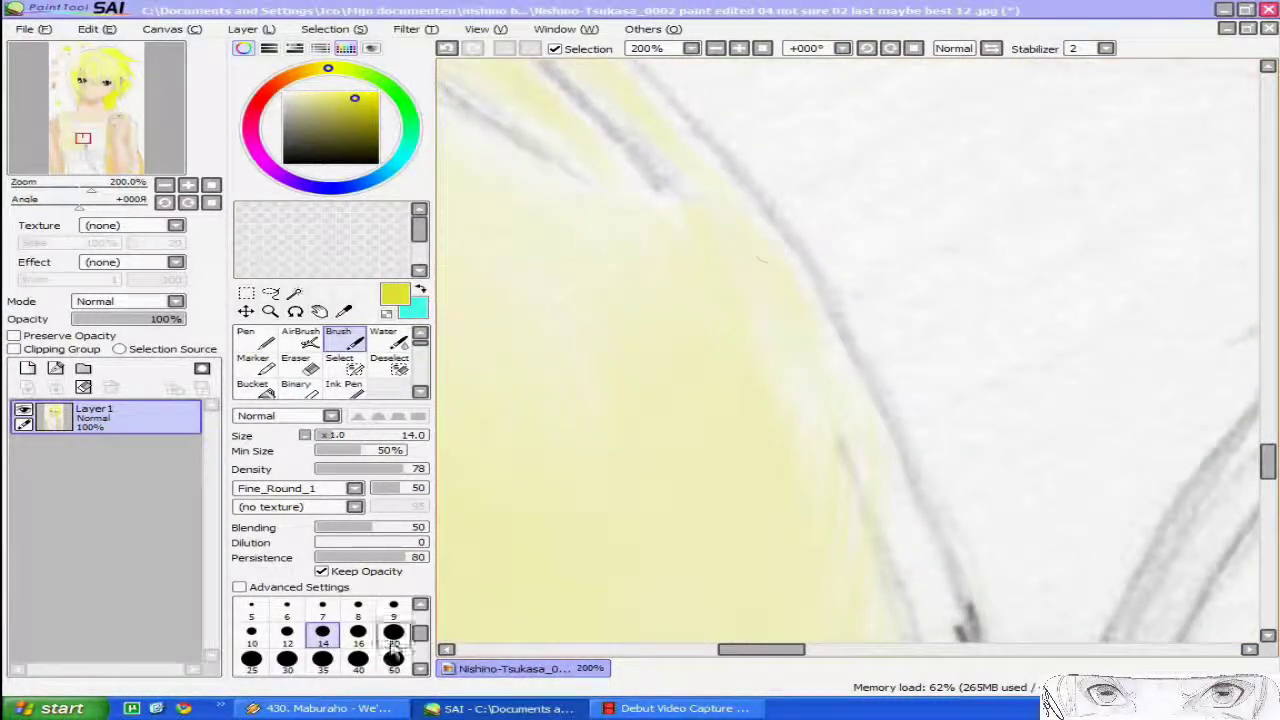
{"action": "left_click", "coordinate": [358, 608]}
{"action": "scroll", "coordinate": [885, 480], "scroll_direction": "up", "scroll_amount": 1}
{"action": "left_click_drag", "start_coordinate": [885, 480], "coordinate": [877, 238]}
{"action": "left_click_drag", "start_coordinate": [950, 398], "coordinate": [888, 231]}
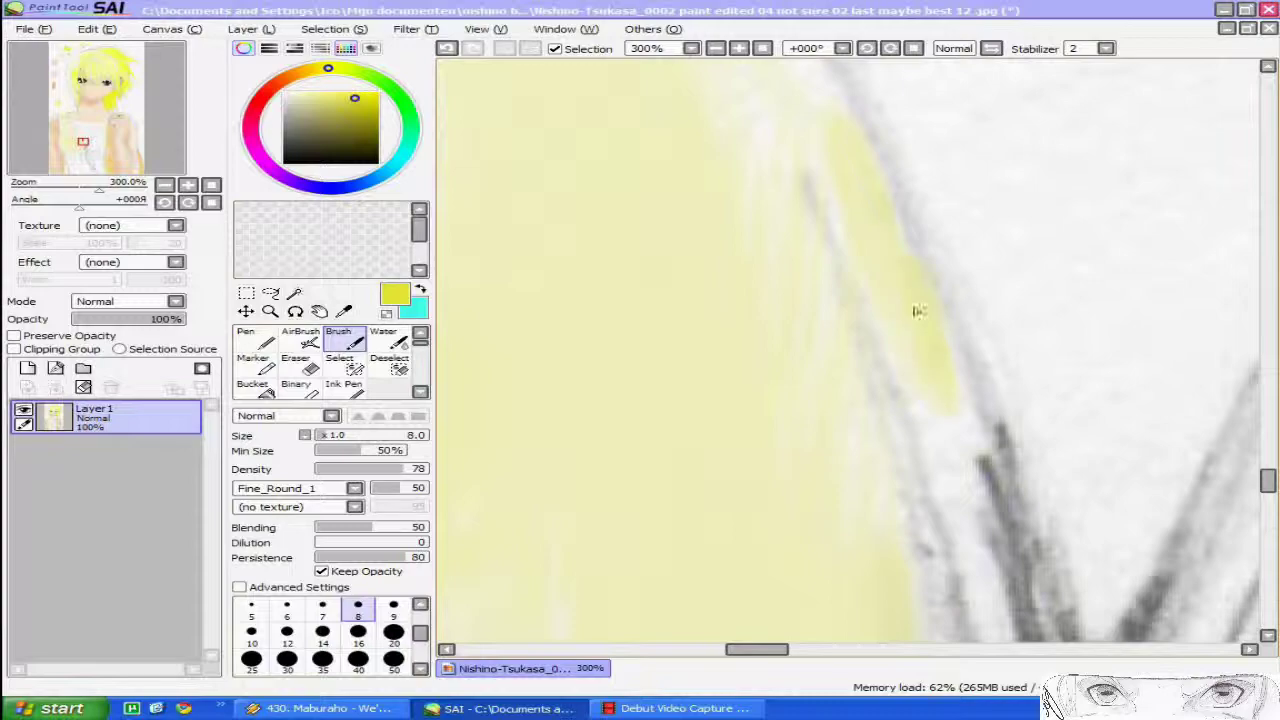
{"action": "scroll", "coordinate": [942, 181], "scroll_direction": "down", "scroll_amount": 2}
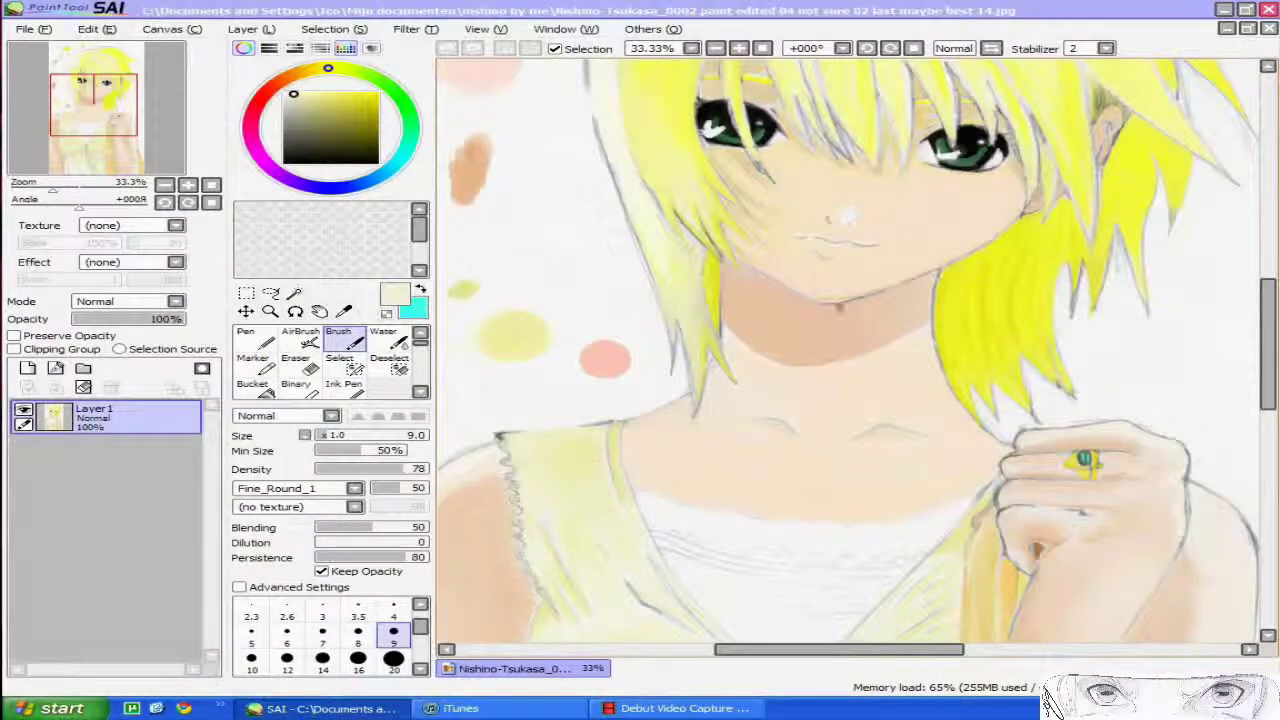
Sample the pink swatch, pick a paler shade, and paint the strap end of the undertop's upper band at brush size 20
{"action": "scroll", "coordinate": [780, 600], "scroll_direction": "up", "scroll_amount": 3}
{"action": "scroll", "coordinate": [763, 406], "scroll_direction": "down", "scroll_amount": 2}
{"action": "right_click", "coordinate": [509, 114]}
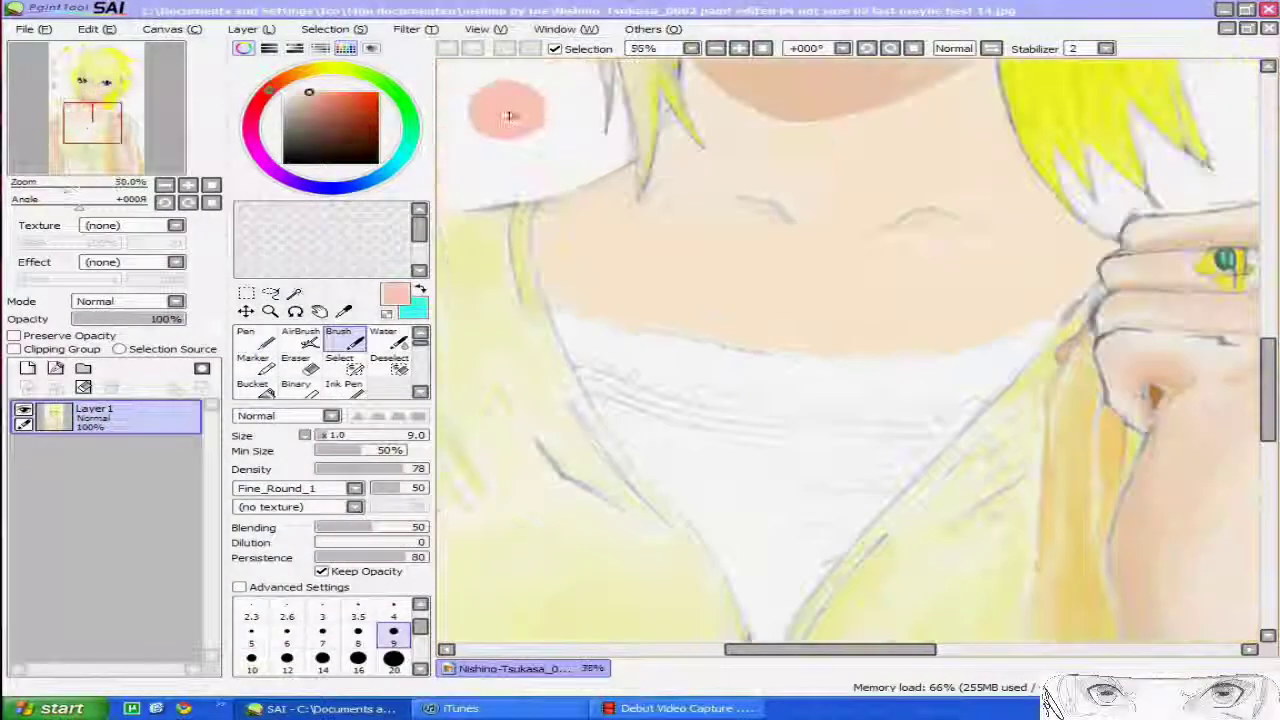
{"action": "left_click", "coordinate": [290, 93]}
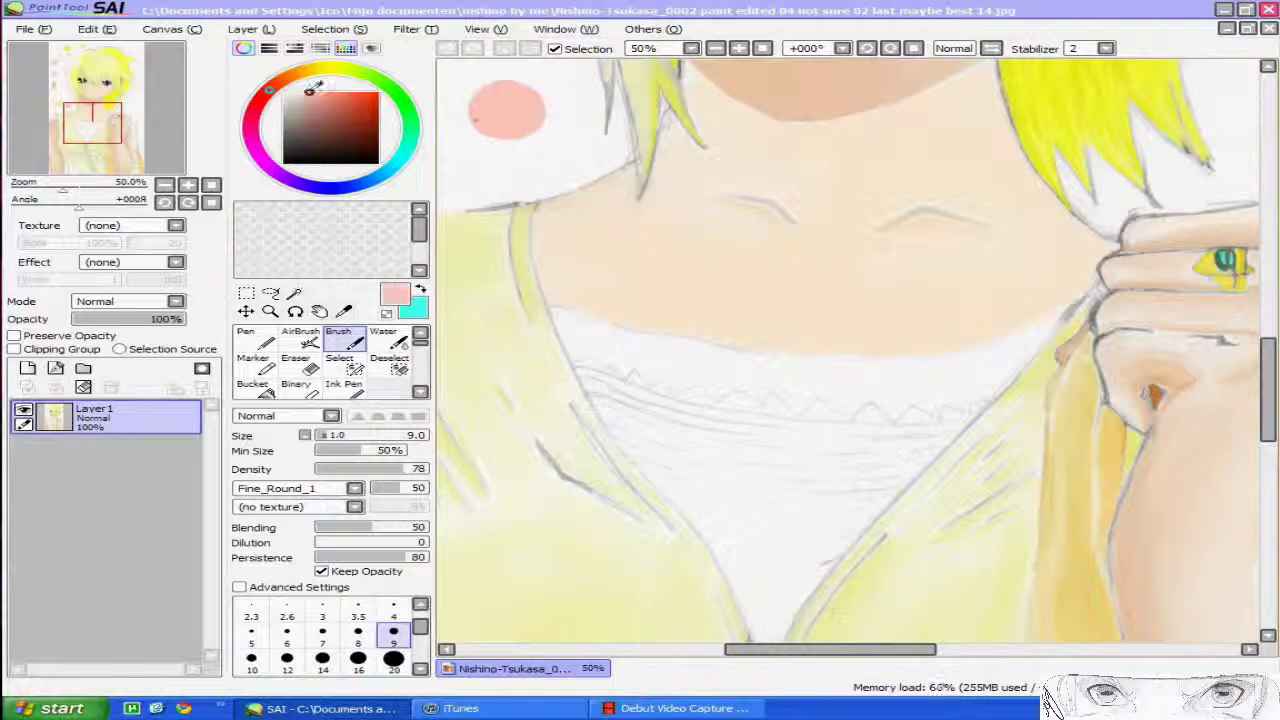
{"action": "left_click", "coordinate": [394, 660]}
{"action": "scroll", "coordinate": [612, 368], "scroll_direction": "up", "scroll_amount": 2}
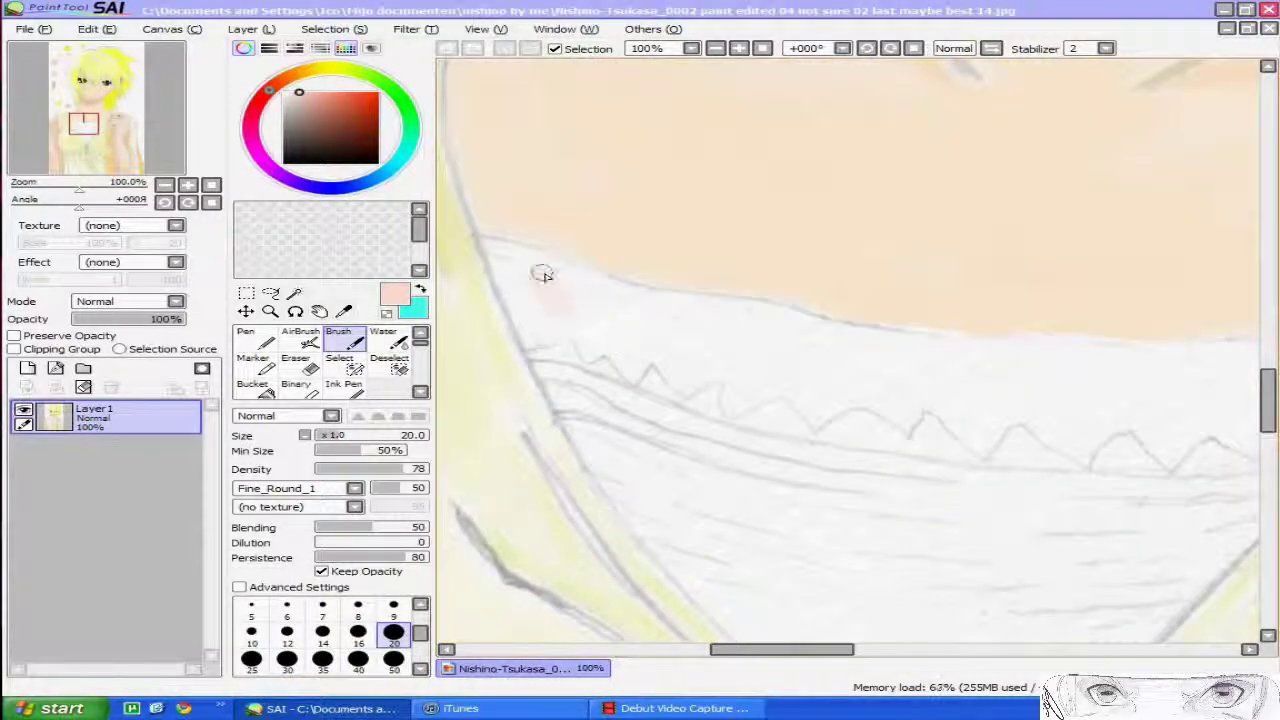
{"action": "left_click_drag", "start_coordinate": [584, 311], "coordinate": [511, 280]}
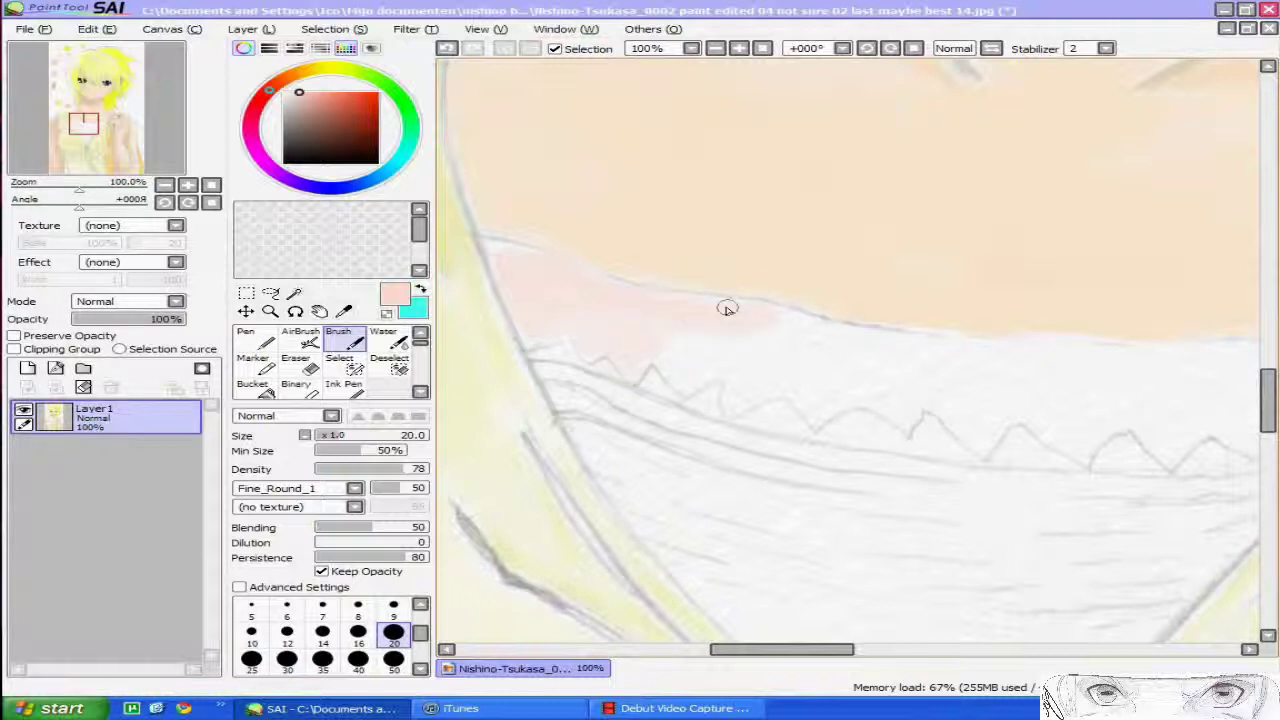
Extend the pale pink along the undertop's upper band, above the zigzag lace, to the neckline on the hand side
{"action": "mouse_move", "coordinate": [676, 360]}
{"action": "left_mouse_down"}
{"action": "mouse_move", "coordinate": [742, 374]}
{"action": "mouse_move", "coordinate": [817, 360]}
{"action": "mouse_move", "coordinate": [823, 340]}
{"action": "mouse_move", "coordinate": [840, 341]}
{"action": "mouse_move", "coordinate": [819, 386]}
{"action": "mouse_move", "coordinate": [734, 400]}
{"action": "mouse_move", "coordinate": [841, 392]}
{"action": "mouse_move", "coordinate": [888, 341]}
{"action": "mouse_move", "coordinate": [1032, 373]}
{"action": "mouse_move", "coordinate": [950, 391]}
{"action": "left_mouse_up"}
{"action": "mouse_move", "coordinate": [1034, 380]}
{"action": "left_mouse_down"}
{"action": "mouse_move", "coordinate": [950, 390]}
{"action": "mouse_move", "coordinate": [820, 380]}
{"action": "left_mouse_up"}
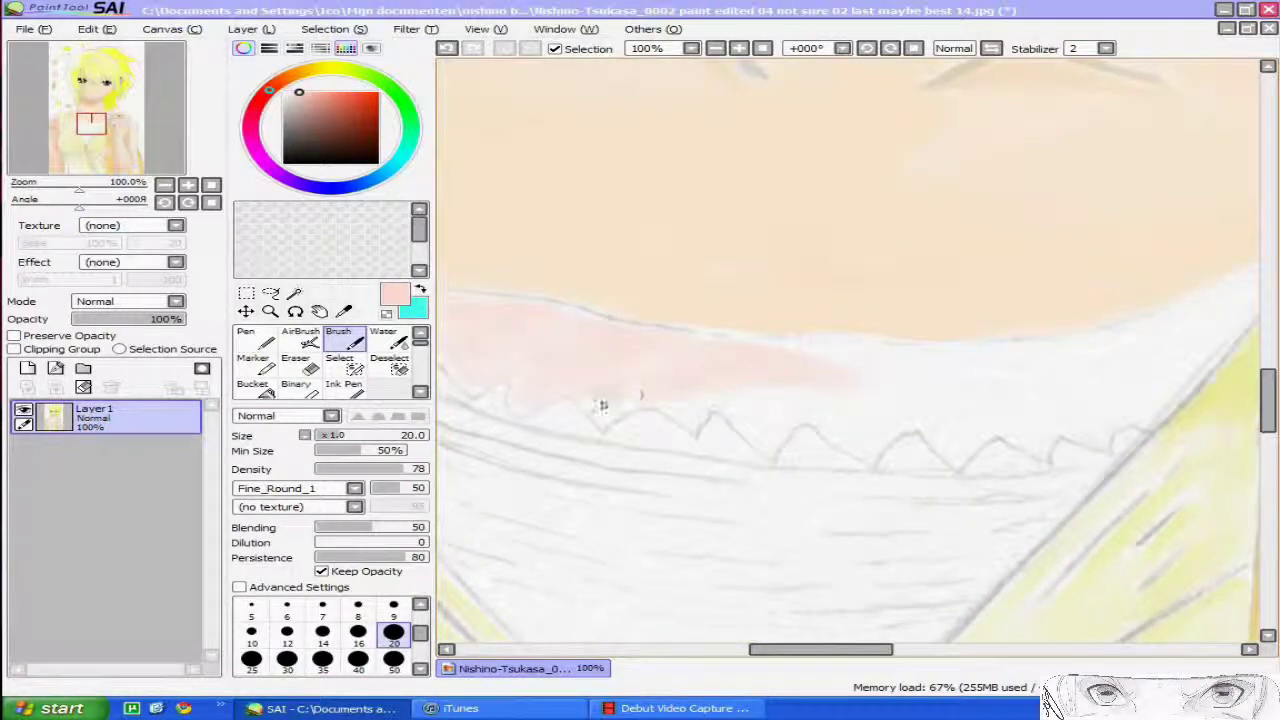
{"action": "left_click_drag", "start_coordinate": [751, 355], "coordinate": [856, 374]}
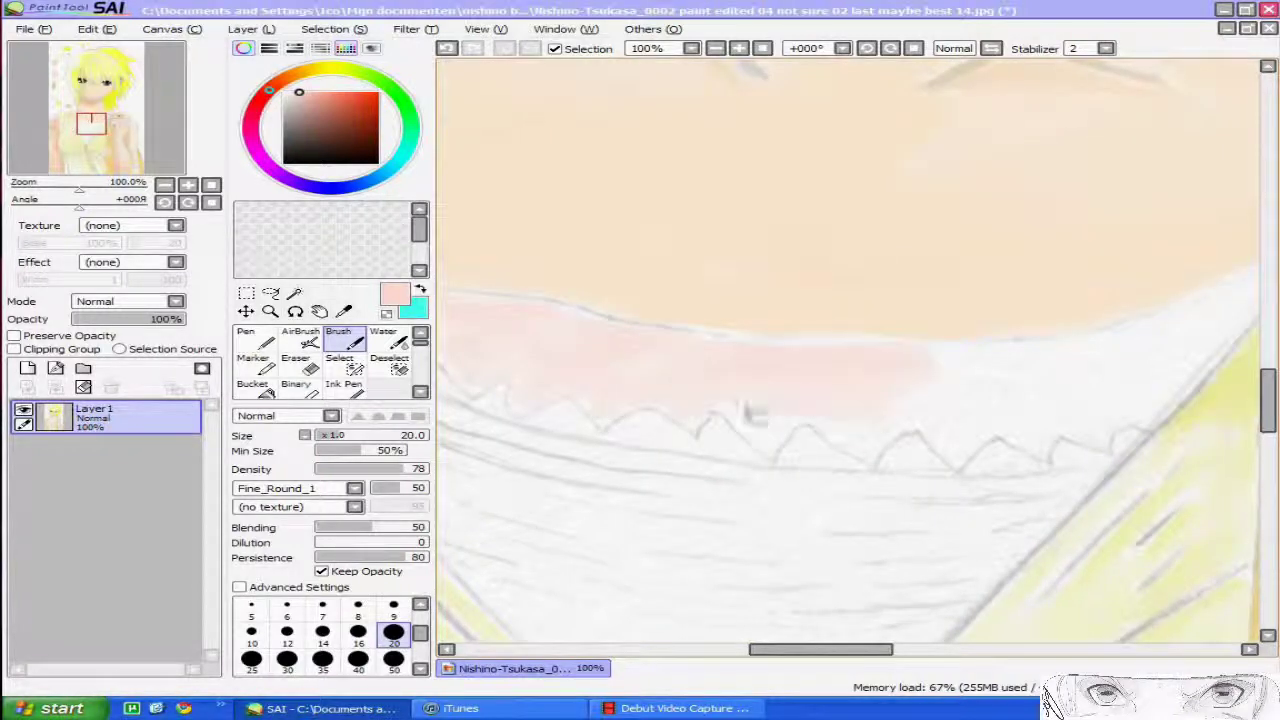
{"action": "mouse_move", "coordinate": [969, 360]}
{"action": "left_mouse_down"}
{"action": "mouse_move", "coordinate": [920, 418]}
{"action": "mouse_move", "coordinate": [878, 436]}
{"action": "left_mouse_up"}
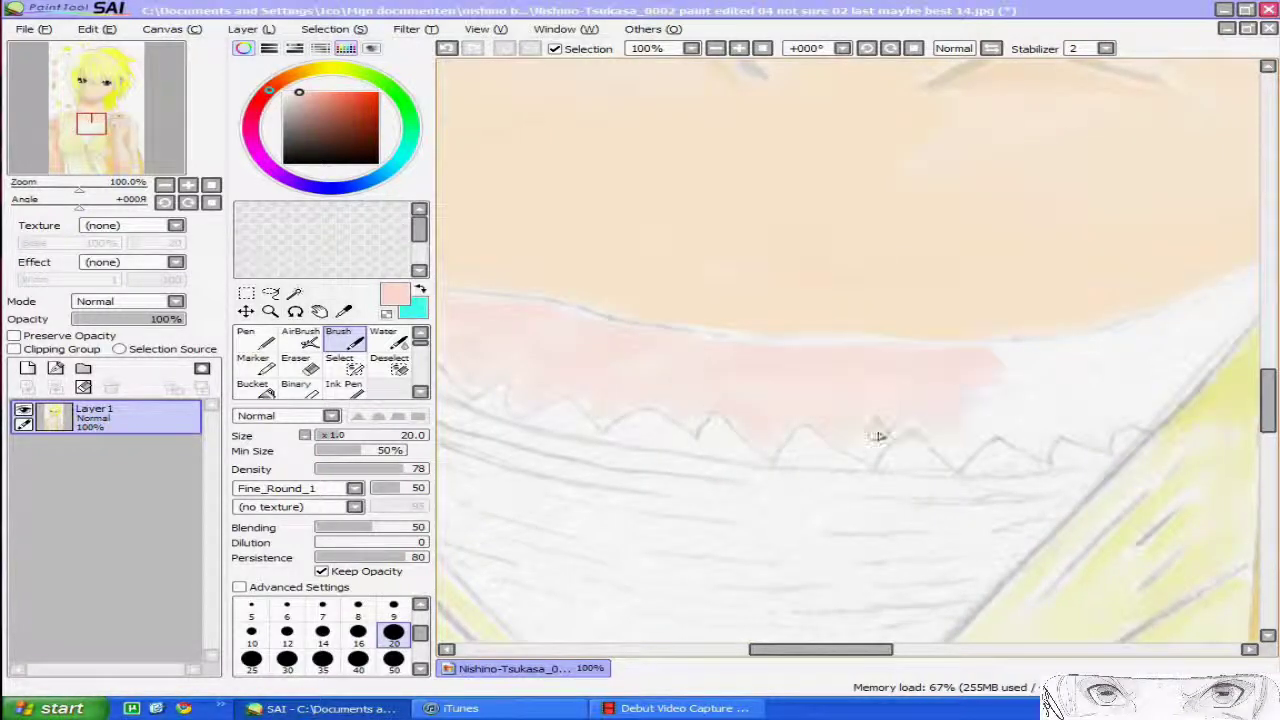
{"action": "left_click_drag", "start_coordinate": [1009, 349], "coordinate": [843, 363]}
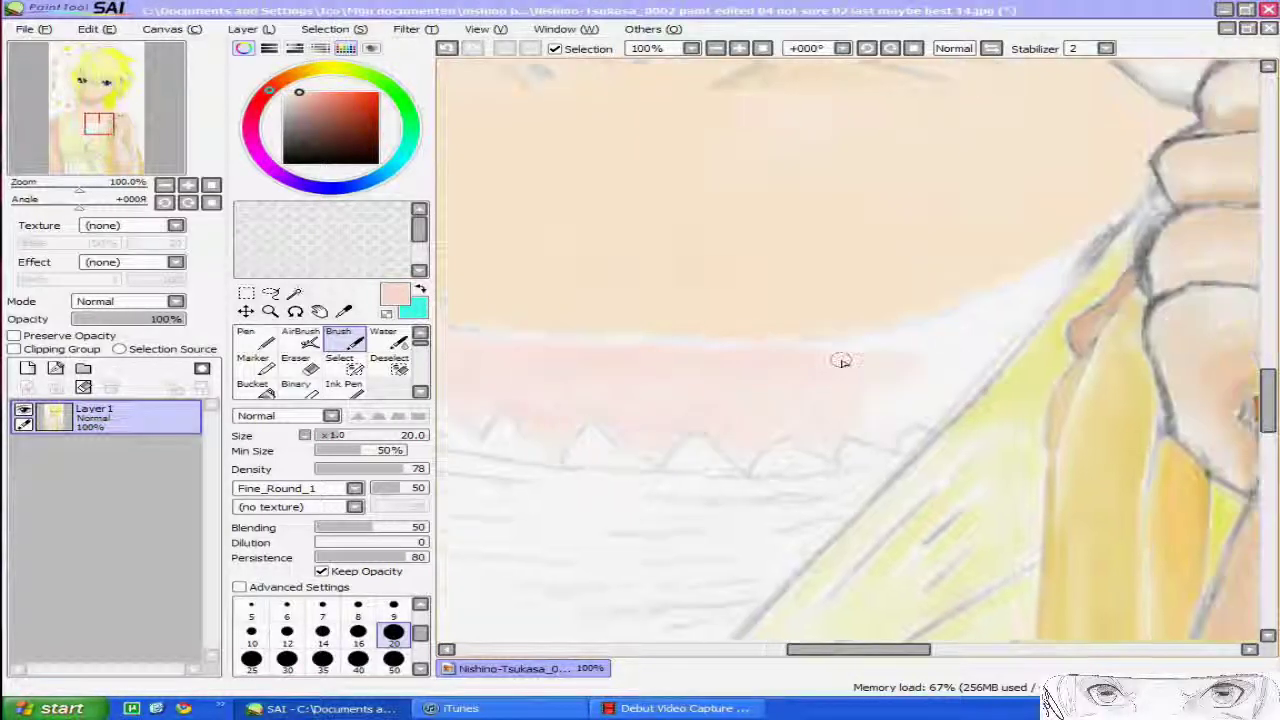
{"action": "mouse_move", "coordinate": [968, 390]}
{"action": "left_mouse_down"}
{"action": "mouse_move", "coordinate": [873, 376]}
{"action": "mouse_move", "coordinate": [936, 400]}
{"action": "mouse_move", "coordinate": [884, 420]}
{"action": "left_mouse_up"}
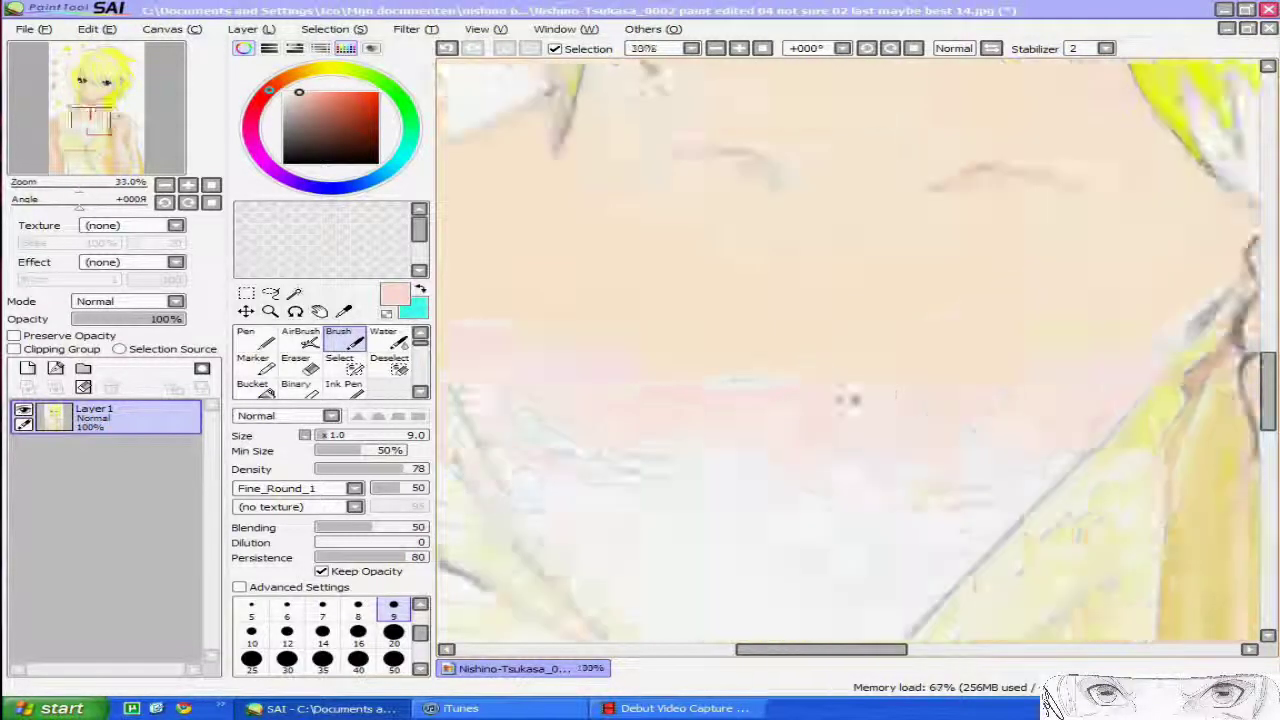
Paint pale pink along the upper outline of the undertop's band at brush size 9
{"action": "scroll", "coordinate": [729, 391], "scroll_direction": "up", "scroll_amount": 4}
{"action": "scroll", "coordinate": [728, 414], "scroll_direction": "down", "scroll_amount": 3}
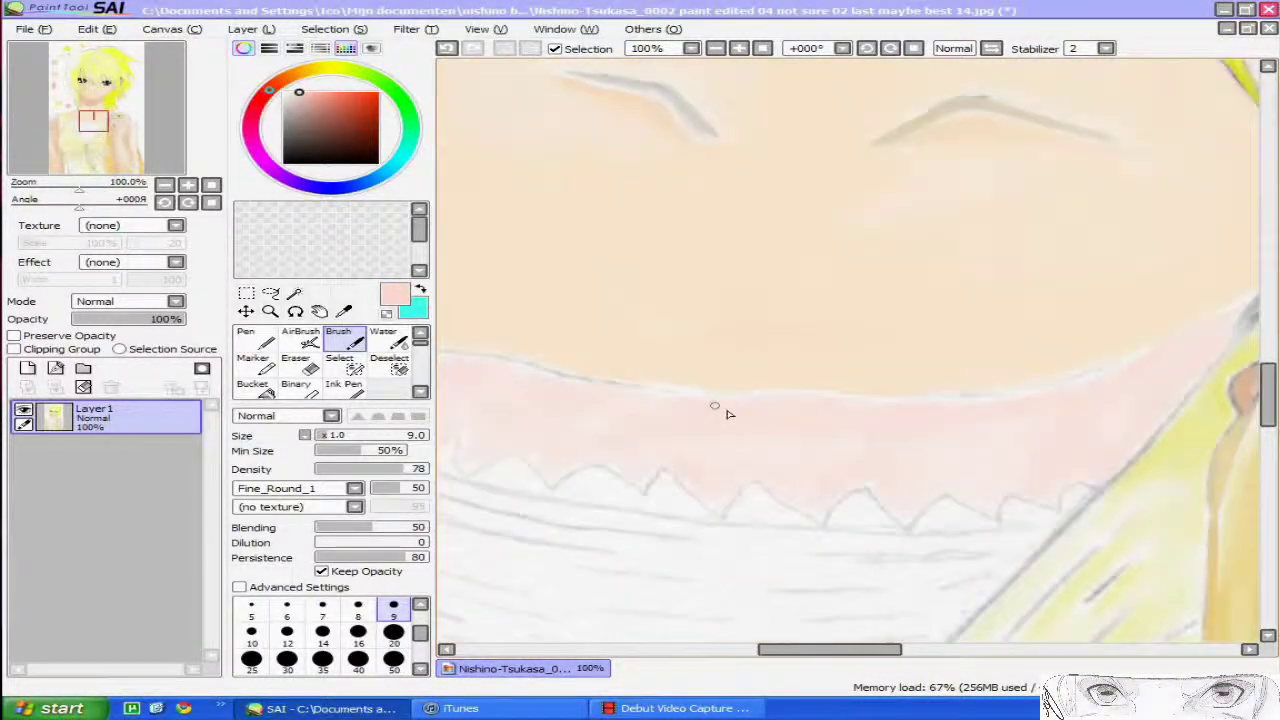
{"action": "left_click_drag", "start_coordinate": [728, 414], "coordinate": [938, 418]}
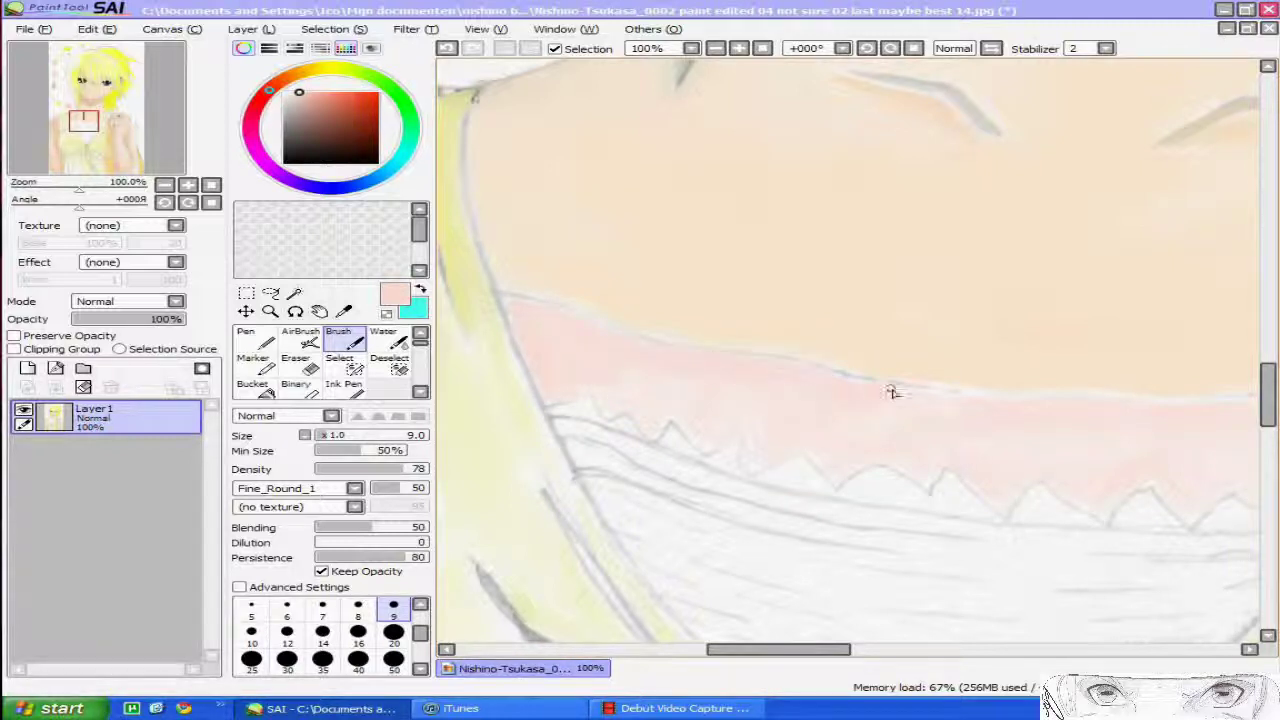
Even out the pink at the strap end of the band with brush size 16
{"action": "key", "text": "bracketright"}
{"action": "key", "text": "bracketright"}
{"action": "key", "text": "bracketright"}
{"action": "key", "text": "bracketright"}
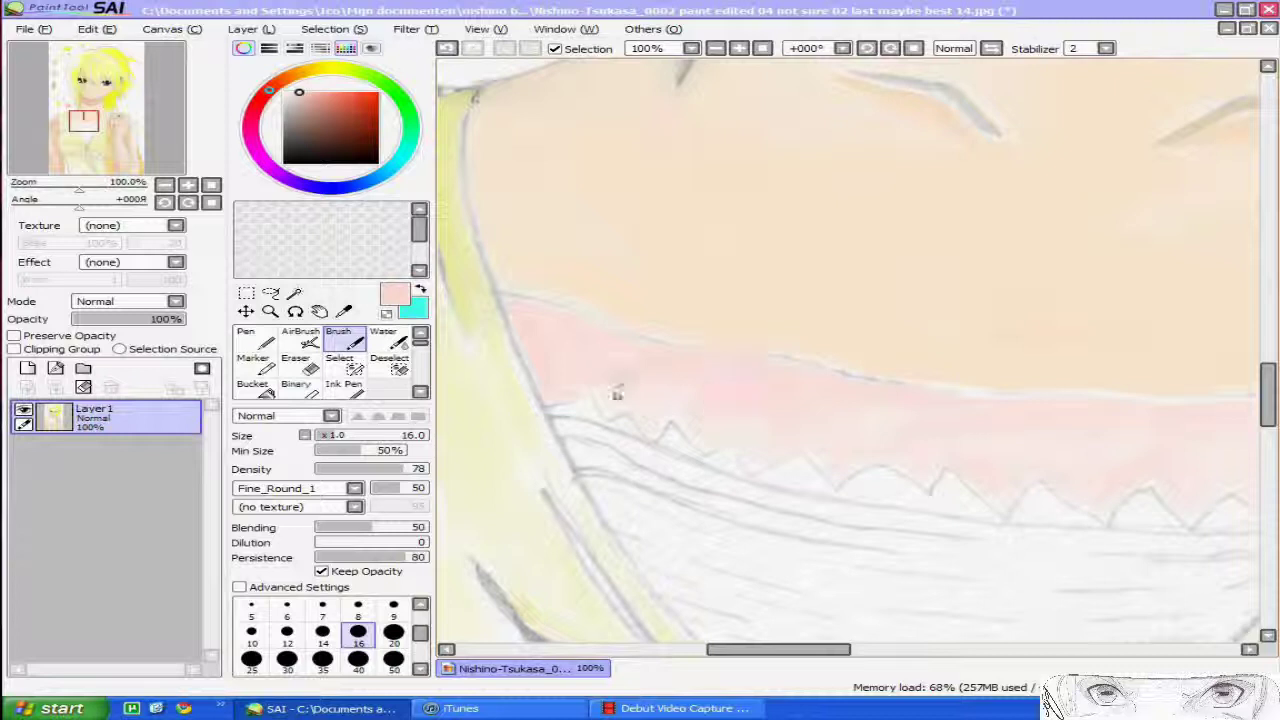
Switch to iTunes, search the Anime music playlist for "ww", and return to PaintTool SAI
{"action": "left_click", "coordinate": [462, 709]}
{"action": "left_click", "coordinate": [990, 78]}
{"action": "type", "text": "ww"}
{"action": "left_click", "coordinate": [445, 127]}
{"action": "left_click", "coordinate": [423, 194]}
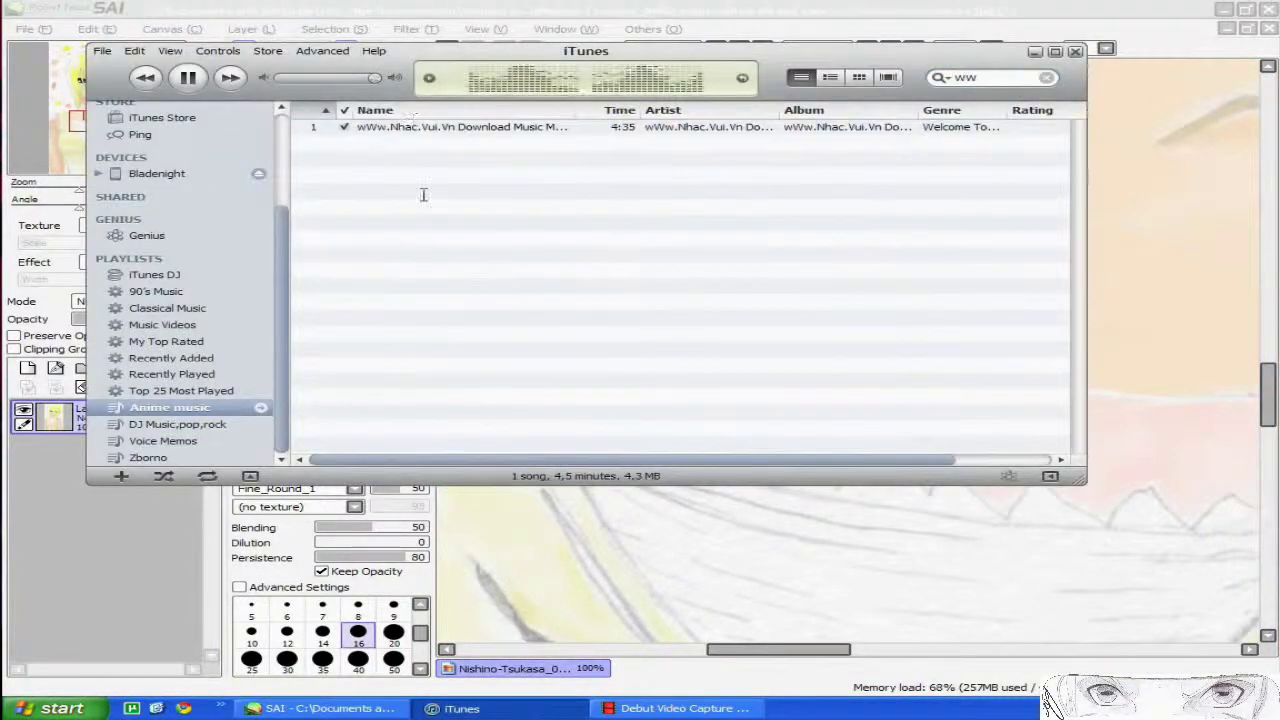
{"action": "key", "text": "alt+Tab"}
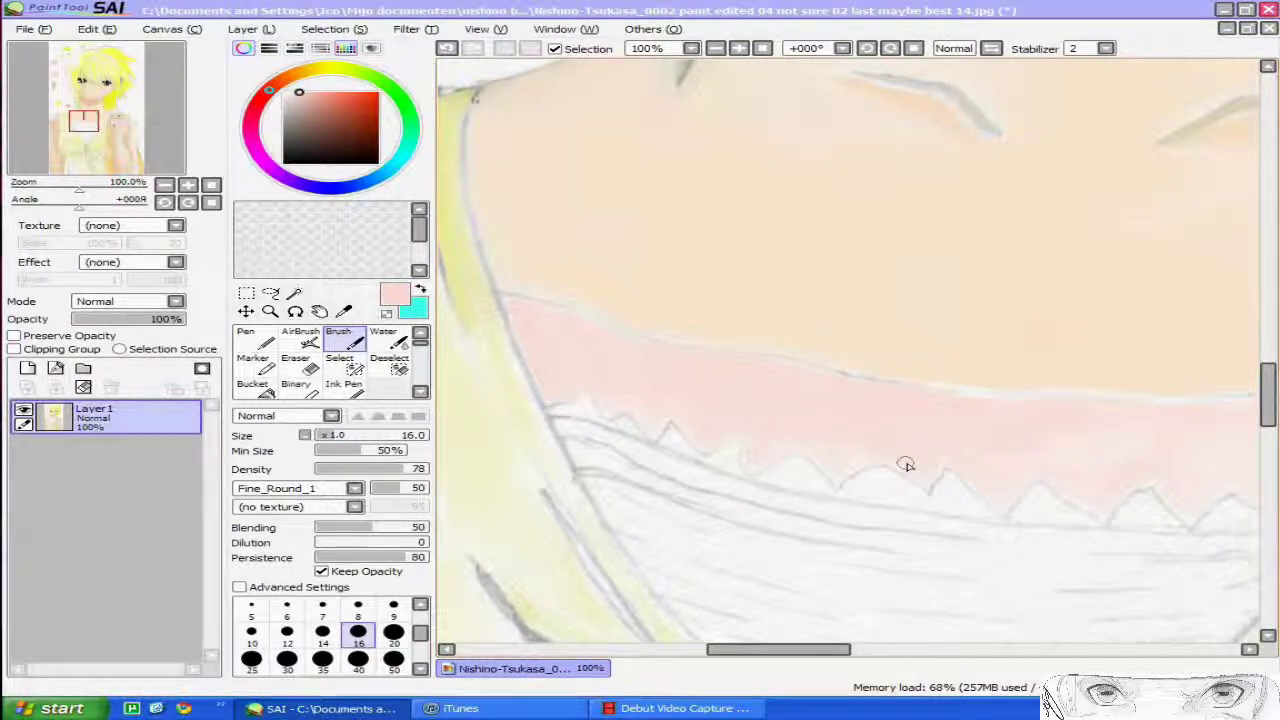
Even out the pink across the middle of the band and cover the white gap under its upper outline at brush size 16
{"action": "key", "text": "Right"}
{"action": "key", "text": "Right"}
{"action": "key", "text": "Right"}
{"action": "key", "text": "Right"}
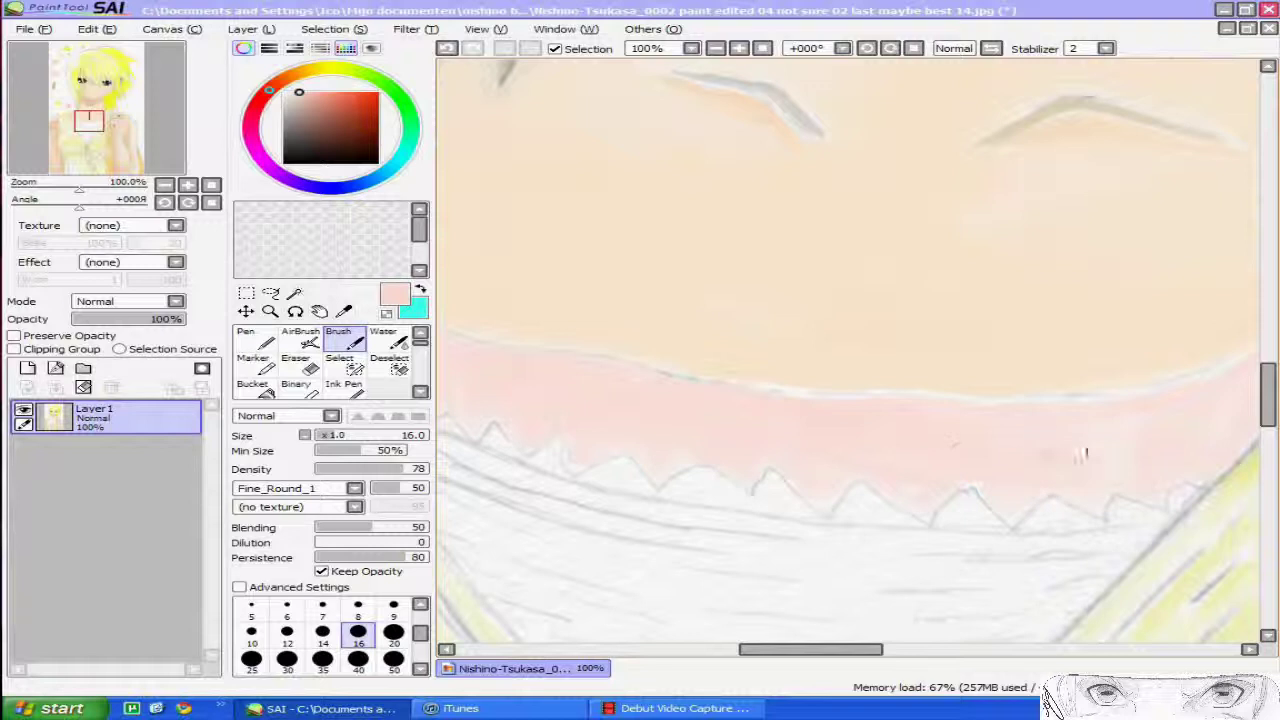
{"action": "scroll", "coordinate": [1083, 455], "scroll_direction": "up", "scroll_amount": 3}
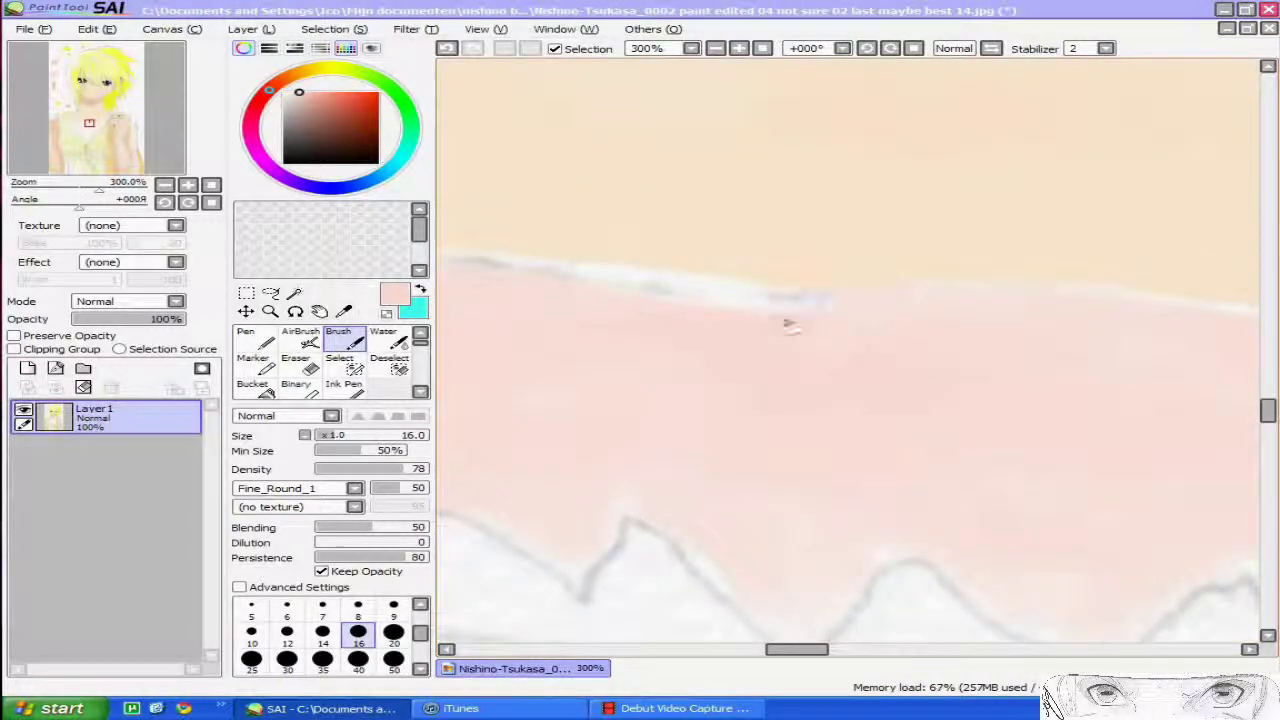
{"action": "left_click_drag", "start_coordinate": [787, 320], "coordinate": [640, 293]}
{"action": "key", "text": "Left"}
{"action": "key", "text": "Left"}
{"action": "key", "text": "Left"}
{"action": "key", "text": "Left"}
{"action": "key", "text": "Left"}
{"action": "key", "text": "Left"}
{"action": "left_click_drag", "start_coordinate": [816, 273], "coordinate": [860, 273]}
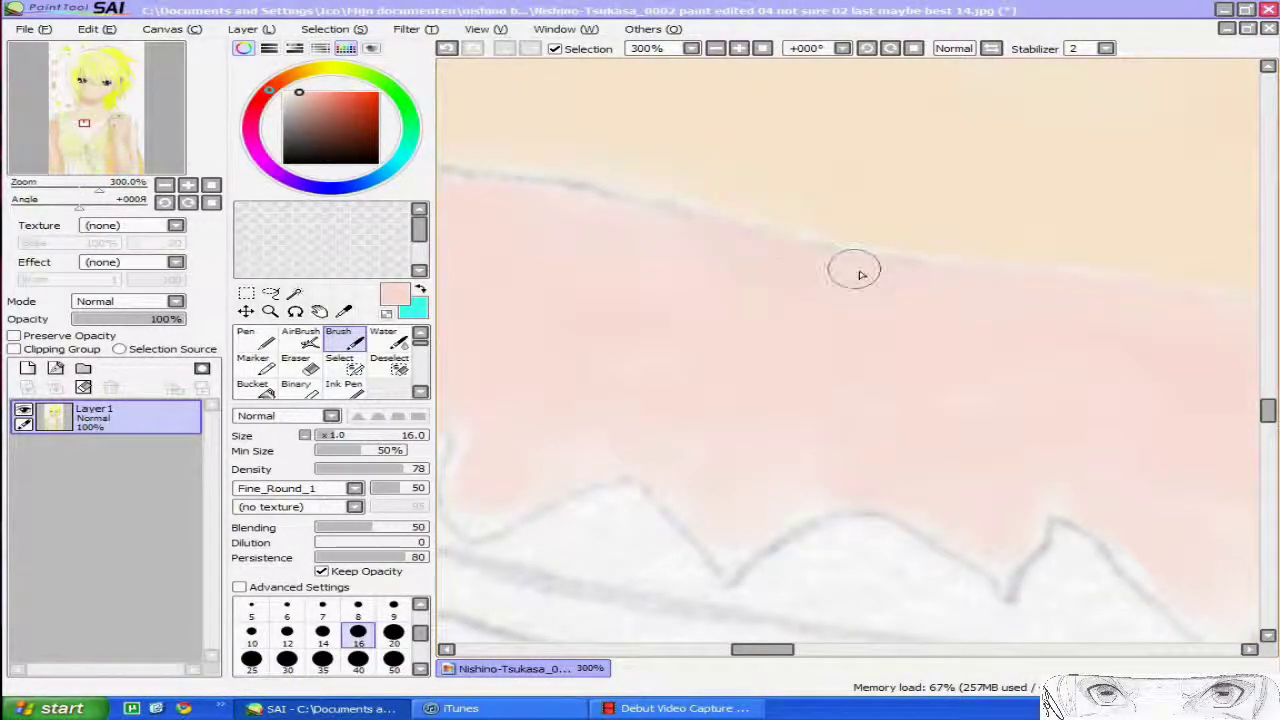
Sample the pink from the undertop's band and touch up the area just under its upper outline toward the strap
{"action": "scroll", "coordinate": [854, 269], "scroll_direction": "down", "scroll_amount": 3}
{"action": "scroll", "coordinate": [790, 225], "scroll_direction": "up", "scroll_amount": 1}
{"action": "key", "text": "Right"}
{"action": "key", "text": "Right"}
{"action": "key", "text": "Right"}
{"action": "key", "text": "Right"}
{"action": "key", "text": "Right"}
{"action": "key", "text": "Right"}
{"action": "key", "text": "Right"}
{"action": "key", "text": "Right"}
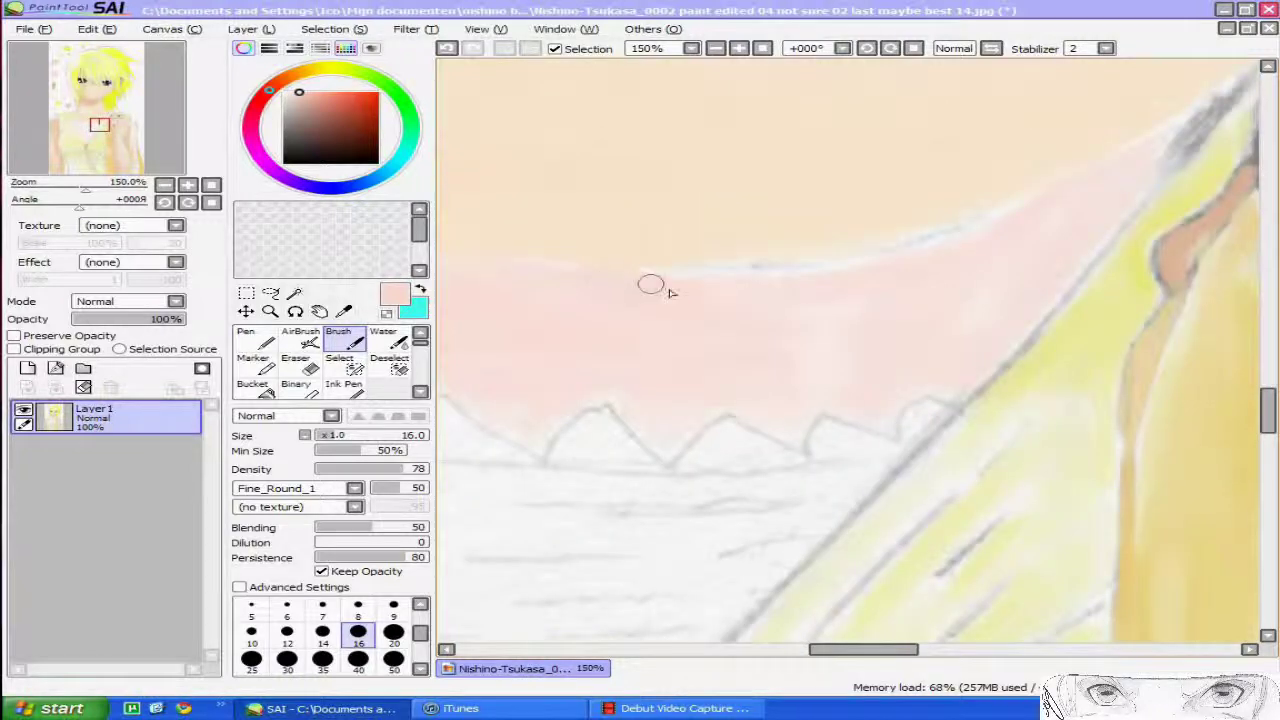
{"action": "scroll", "coordinate": [655, 288], "scroll_direction": "down", "scroll_amount": 3}
{"action": "scroll", "coordinate": [711, 287], "scroll_direction": "up", "scroll_amount": 4}
{"action": "right_click", "coordinate": [681, 281]}
{"action": "left_click_drag", "start_coordinate": [692, 308], "coordinate": [662, 303]}
Sample the pale peach skin tone above the undertop's band as the brush color
{"action": "scroll", "coordinate": [740, 298], "scroll_direction": "down", "scroll_amount": 6}
{"action": "scroll", "coordinate": [674, 294], "scroll_direction": "up", "scroll_amount": 6}
{"action": "right_click", "coordinate": [722, 298]}
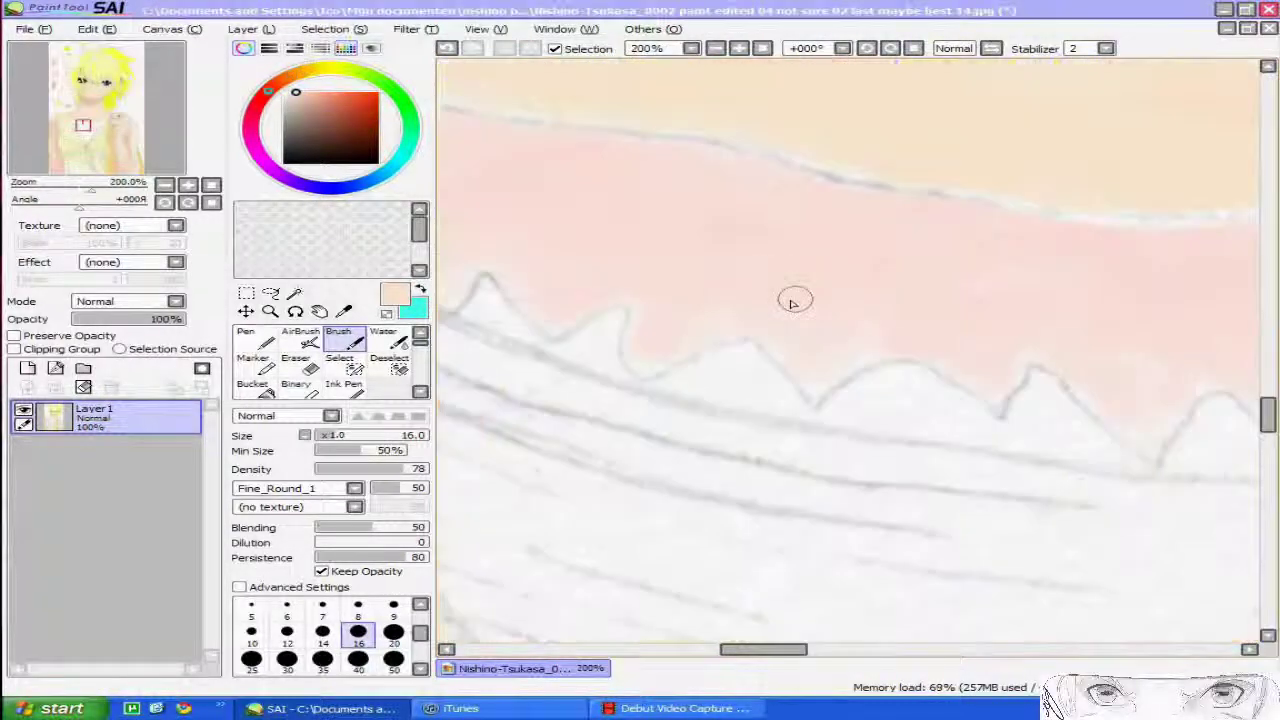
{"action": "scroll", "coordinate": [880, 294], "scroll_direction": "down", "scroll_amount": 5}
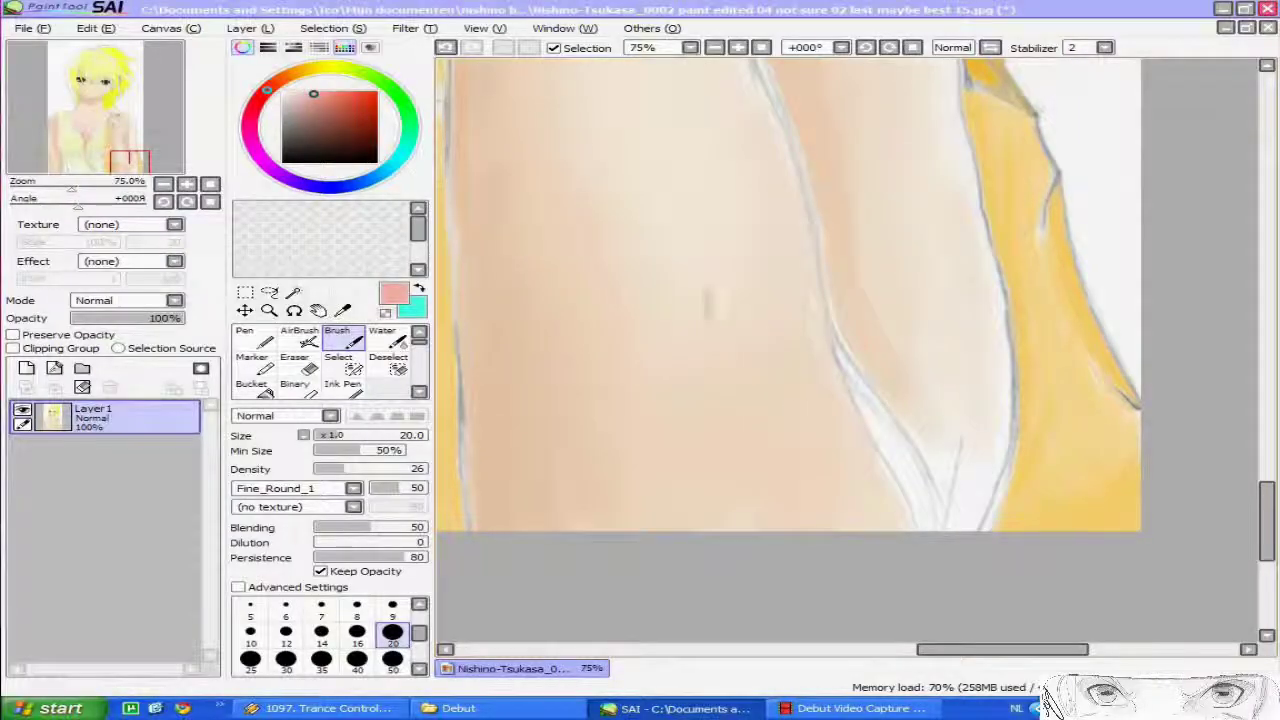
Save the drawing and sample a pale pink from the canvas as the brush color
{"action": "key", "text": "ctrl+s"}
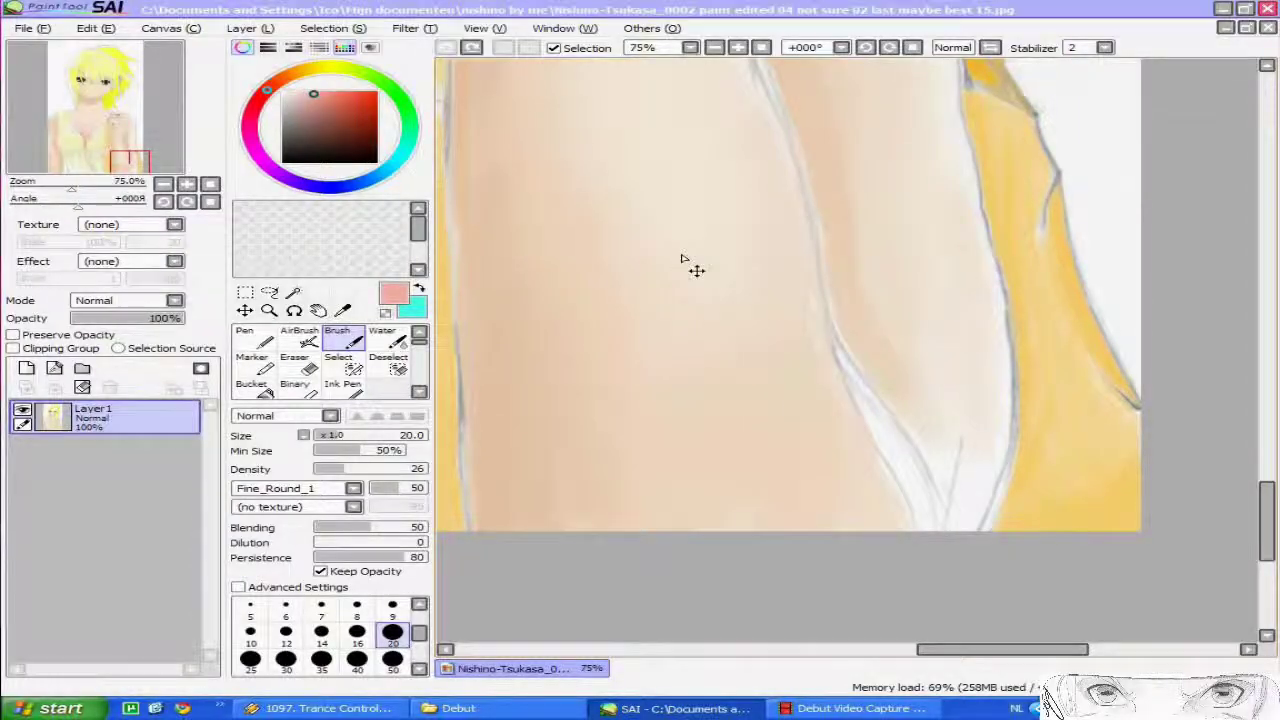
{"action": "scroll", "coordinate": [682, 256], "scroll_direction": "down", "scroll_amount": 4}
{"action": "scroll", "coordinate": [810, 575], "scroll_direction": "up", "scroll_amount": 2}
{"action": "left_click_drag", "start_coordinate": [640, 300], "coordinate": [1066, 537]}
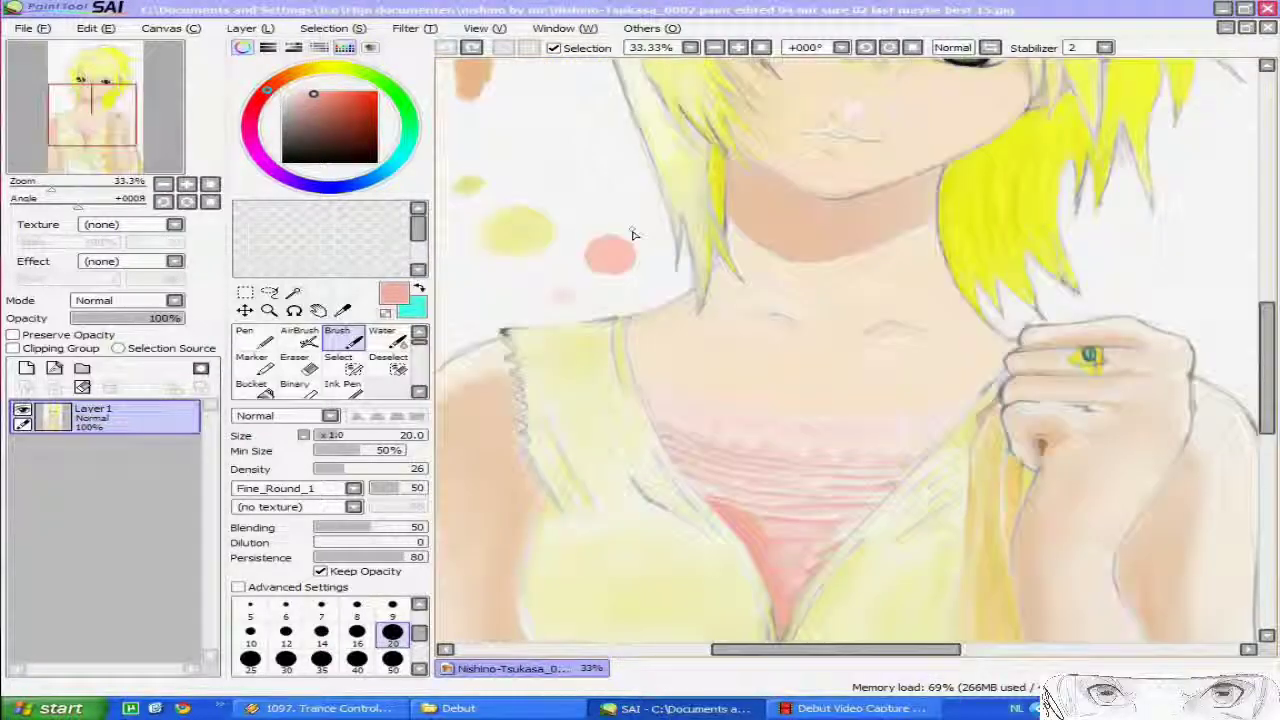
{"action": "left_click_drag", "start_coordinate": [631, 234], "coordinate": [704, 526]}
{"action": "right_click", "coordinate": [555, 252]}
Paint the pale color over the white skin beside the elbow crease at brush size 8
{"action": "left_click_drag", "start_coordinate": [1000, 600], "coordinate": [640, 120]}
{"action": "scroll", "coordinate": [903, 506], "scroll_direction": "up", "scroll_amount": 3}
{"action": "left_click", "coordinate": [357, 609]}
{"action": "scroll", "coordinate": [900, 510], "scroll_direction": "up", "scroll_amount": 2}
{"action": "left_click_drag", "start_coordinate": [888, 440], "coordinate": [962, 550]}
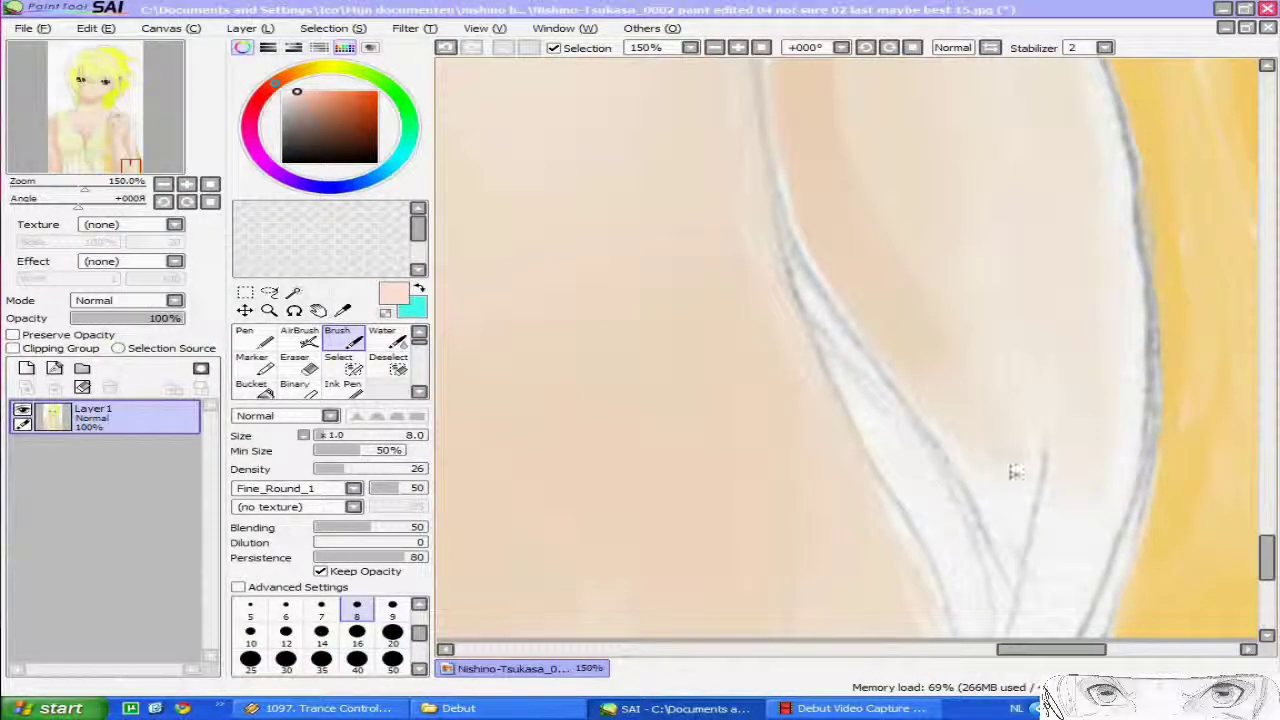
Sample the light beige of the arm, set brush density to 78, and fill the white areas around the elbow crease
{"action": "right_click", "coordinate": [937, 390]}
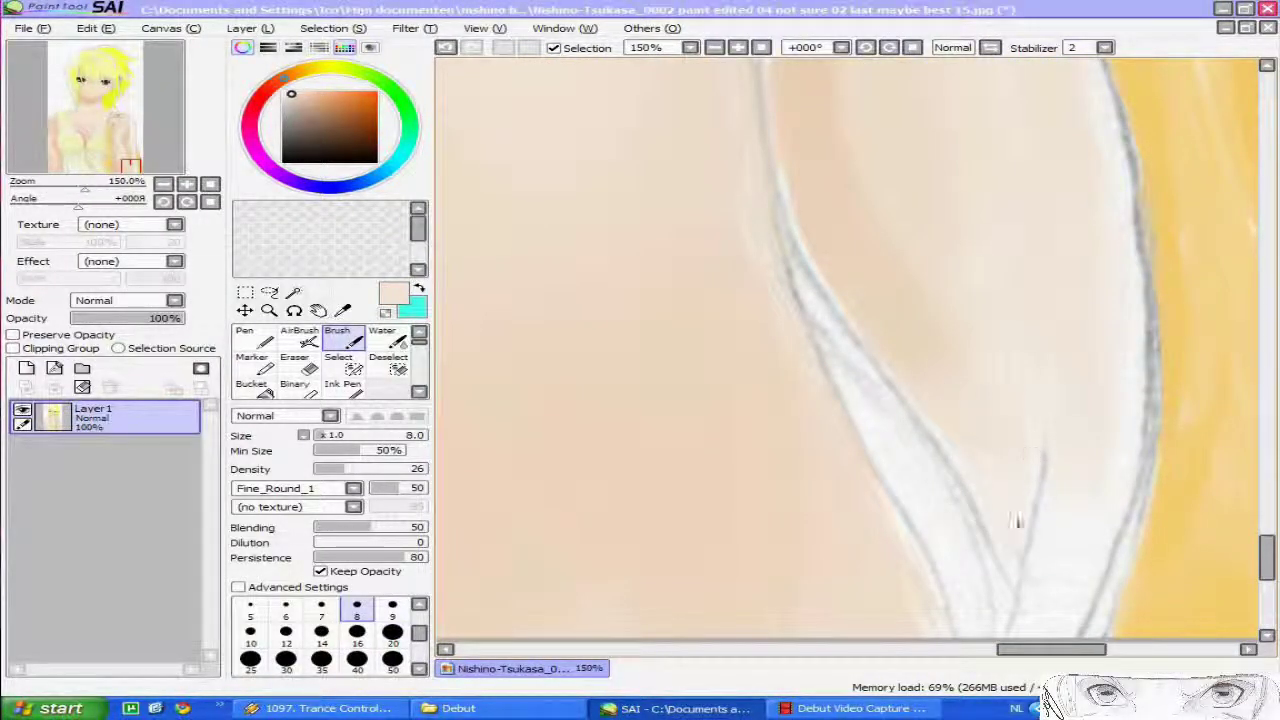
{"action": "left_click", "coordinate": [403, 470]}
{"action": "scroll", "coordinate": [1110, 420], "scroll_direction": "down", "scroll_amount": 3}
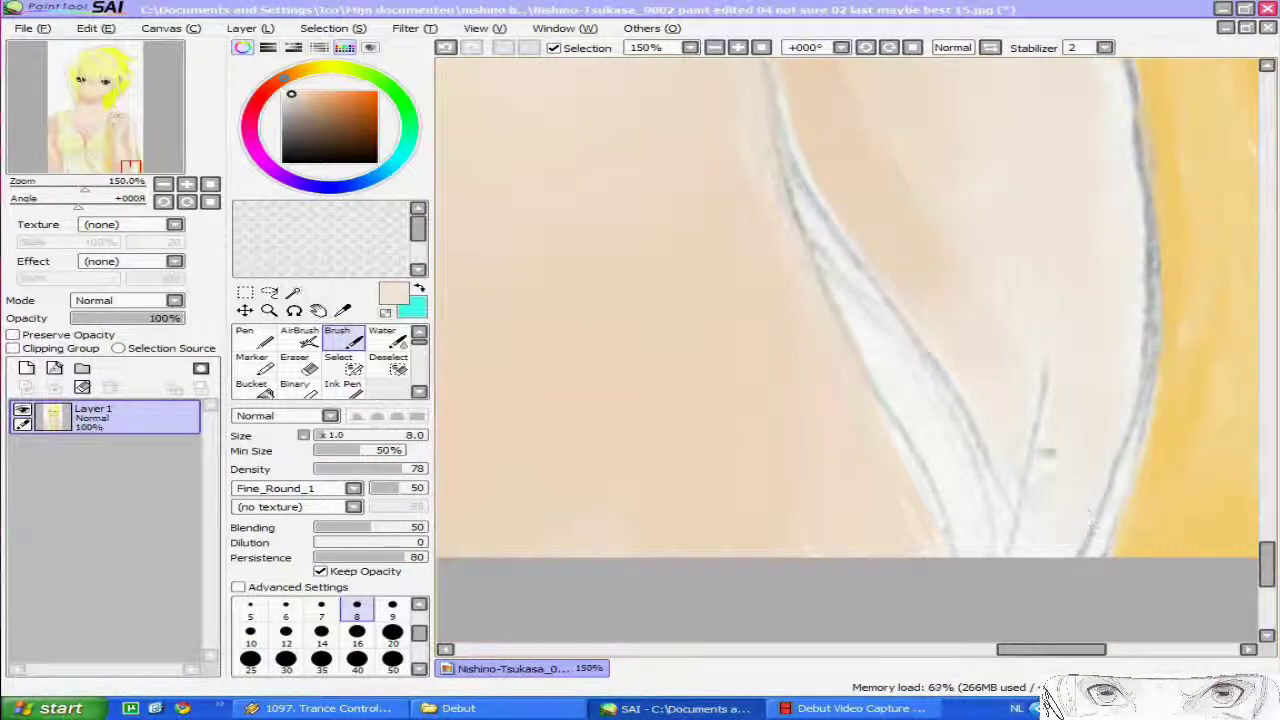
{"action": "mouse_move", "coordinate": [892, 362]}
{"action": "left_mouse_down"}
{"action": "mouse_move", "coordinate": [963, 537]}
{"action": "mouse_move", "coordinate": [943, 406]}
{"action": "left_mouse_up"}
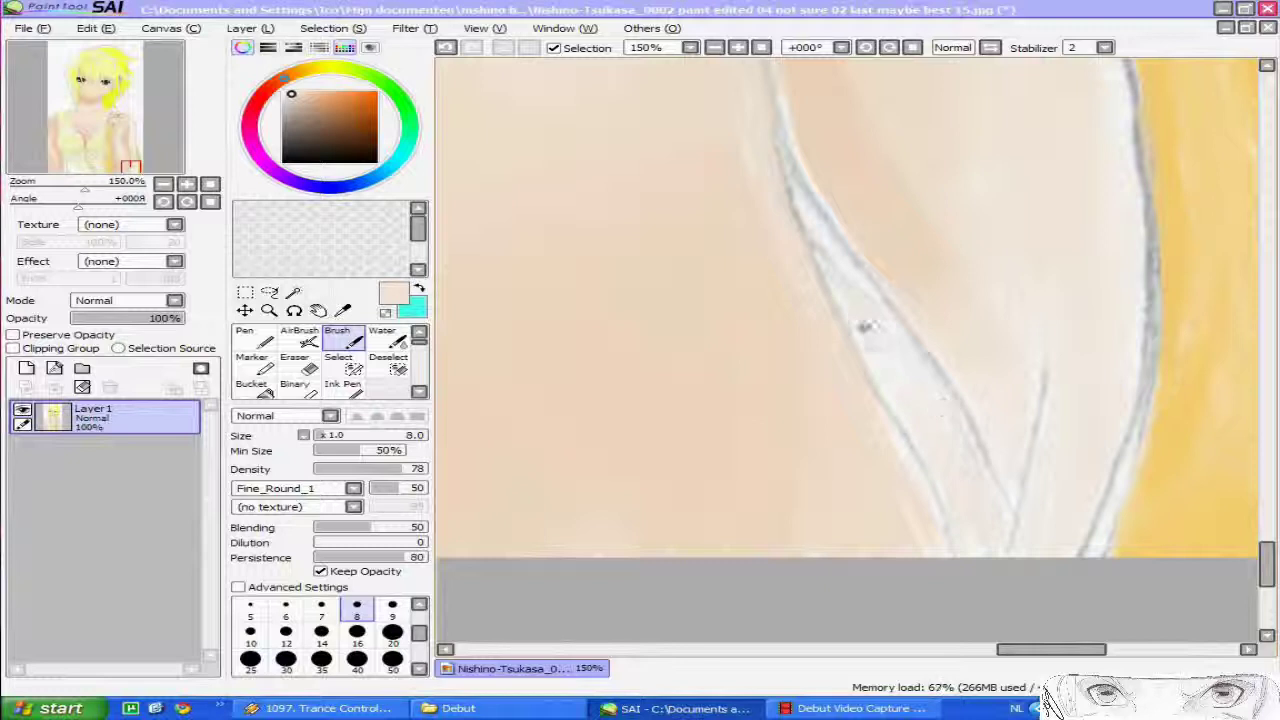
Fill the narrow white gaps between the arm outlines at the elbow with light beige at brush size 5
{"action": "scroll", "coordinate": [869, 352], "scroll_direction": "up", "scroll_amount": 2}
{"action": "key", "text": "bracketleft"}
{"action": "key", "text": "bracketleft"}
{"action": "key", "text": "bracketleft"}
{"action": "scroll", "coordinate": [820, 375], "scroll_direction": "up", "scroll_amount": 2}
{"action": "scroll", "coordinate": [843, 420], "scroll_direction": "up", "scroll_amount": 3}
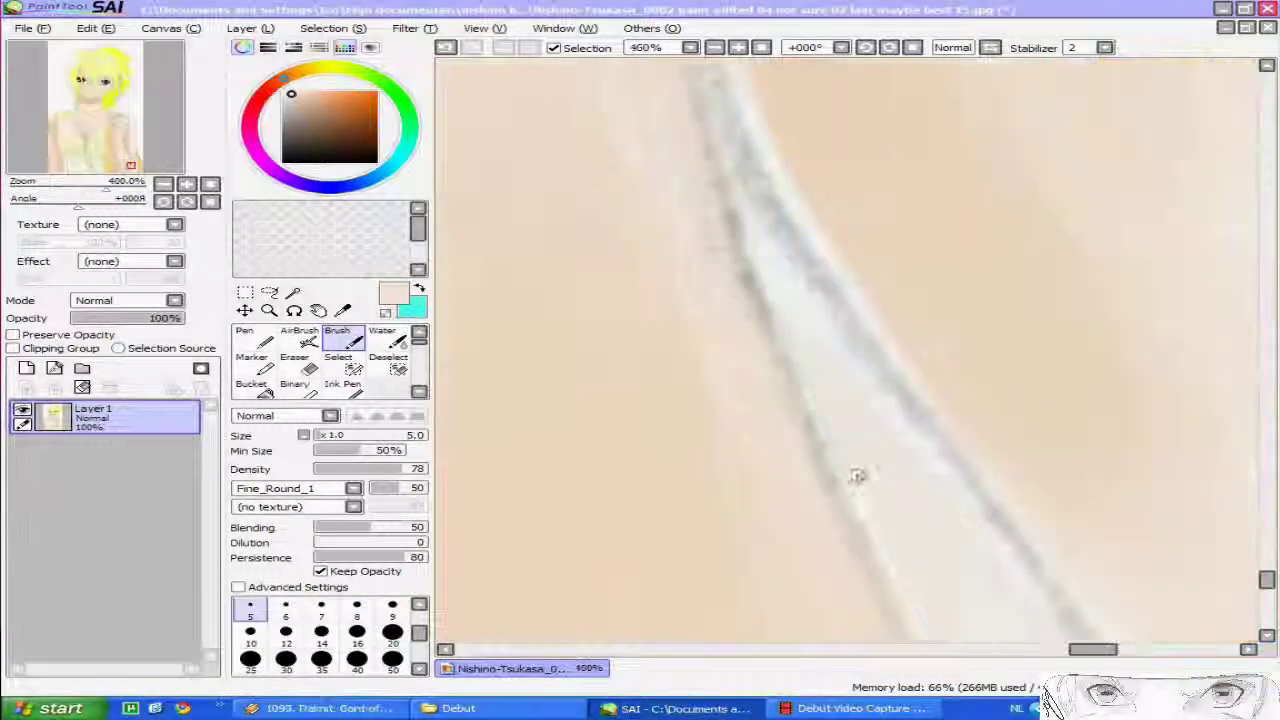
{"action": "scroll", "coordinate": [1043, 466], "scroll_direction": "down", "scroll_amount": 4}
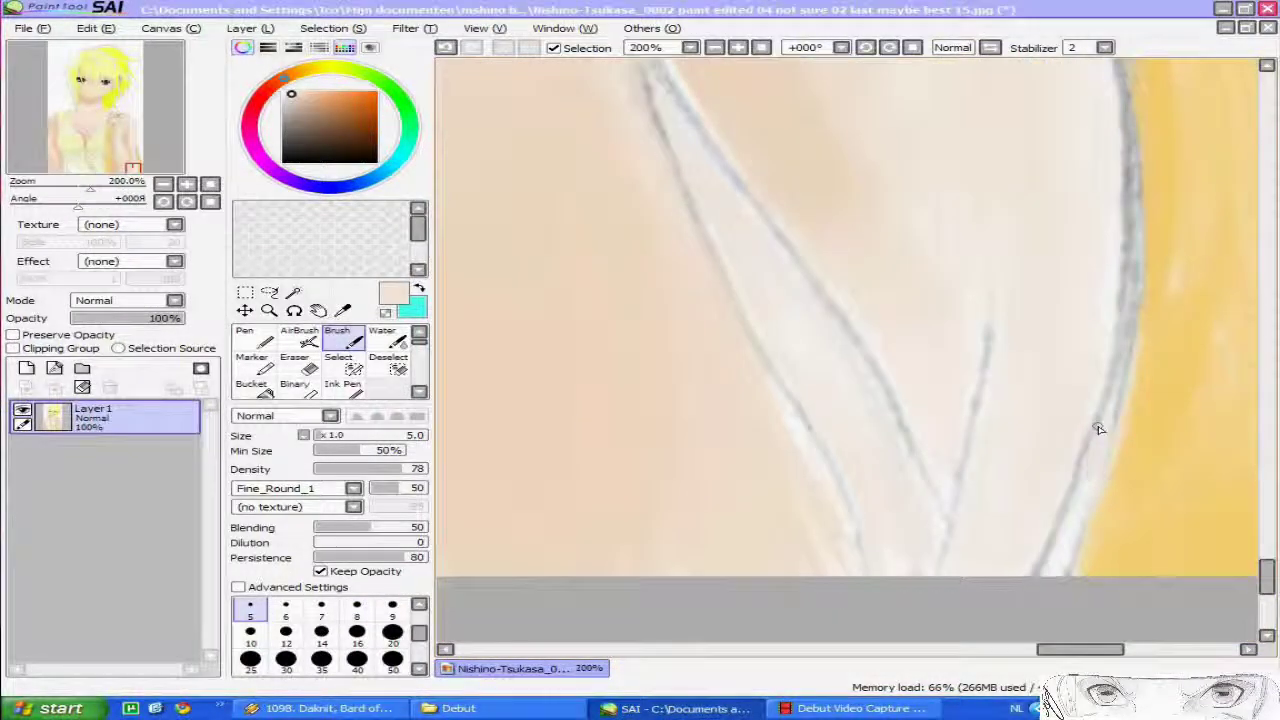
{"action": "left_click_drag", "start_coordinate": [819, 475], "coordinate": [1067, 489]}
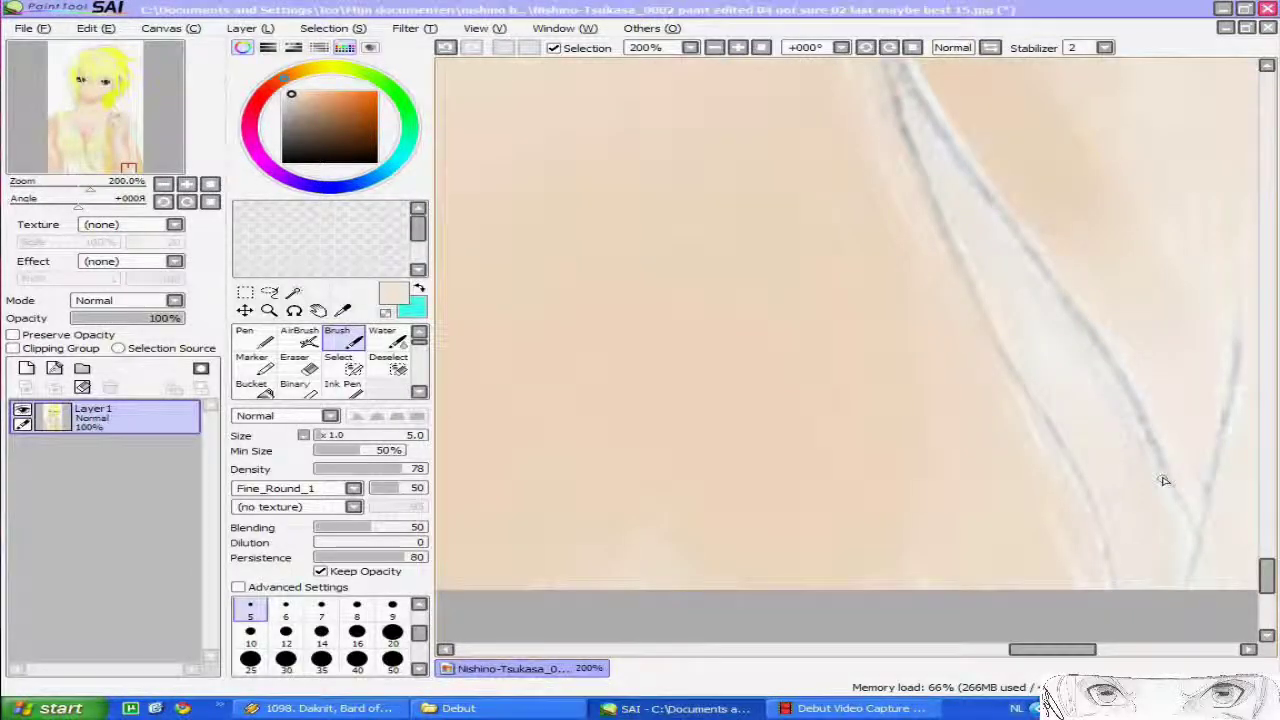
{"action": "scroll", "coordinate": [1164, 480], "scroll_direction": "down", "scroll_amount": 5}
{"action": "scroll", "coordinate": [1164, 480], "scroll_direction": "up", "scroll_amount": 3}
{"action": "left_click", "coordinate": [855, 708]}
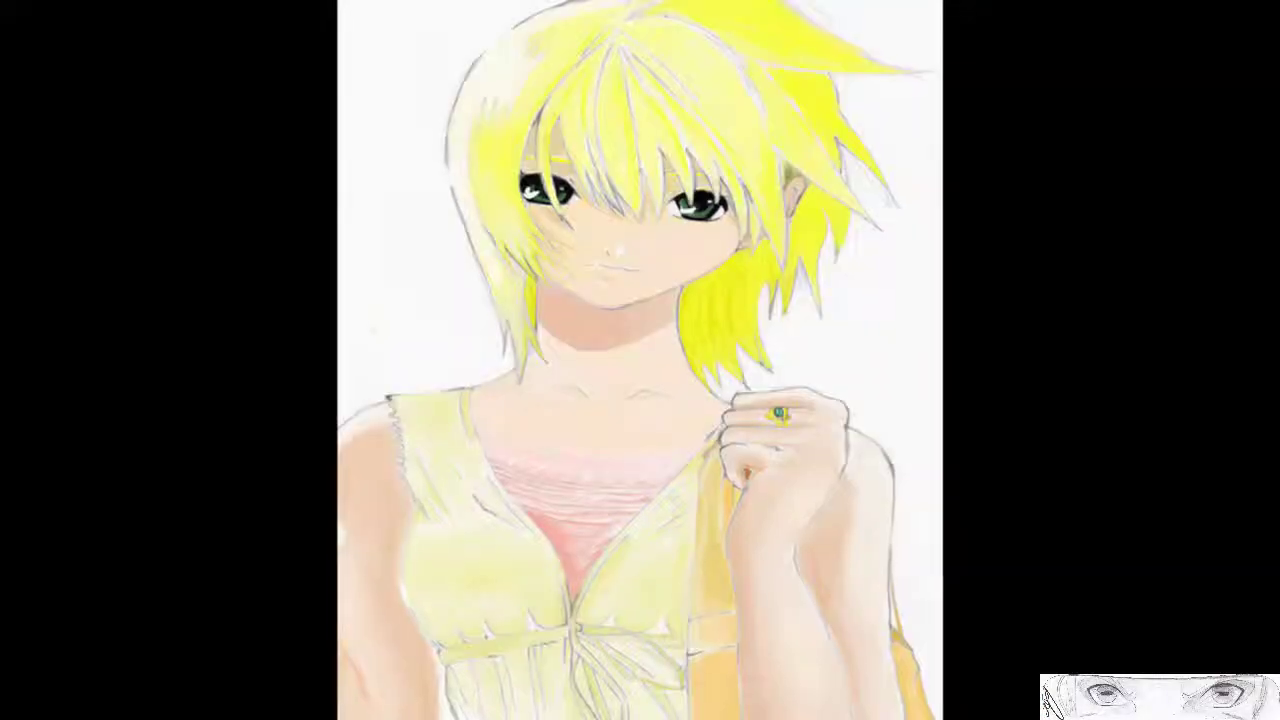